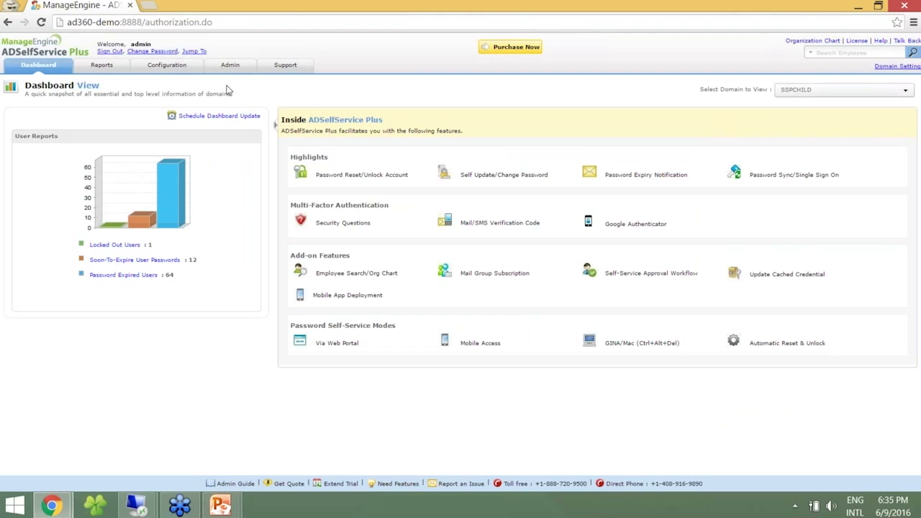
# Go to Password Expiry Notification and accept the prompt to reach the Server Settings mail configuration.
pyautogui.click(178, 65)
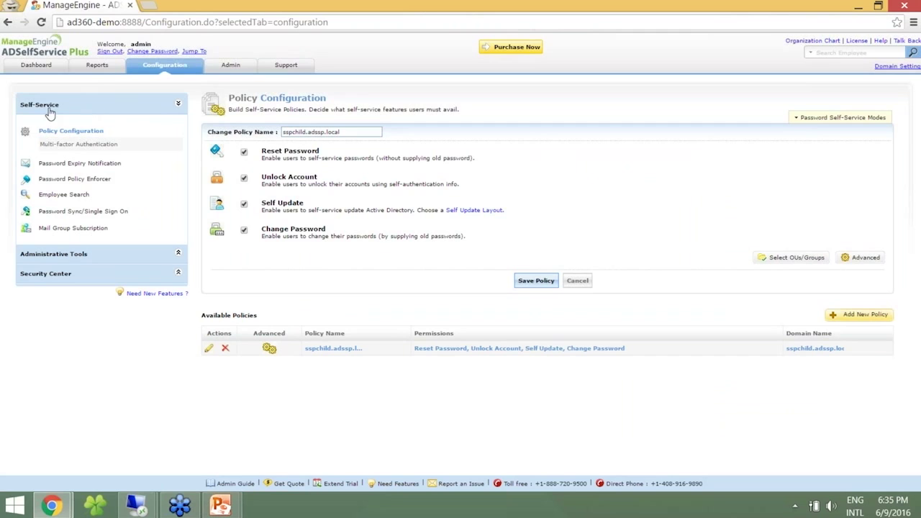
pyautogui.click(72, 163)
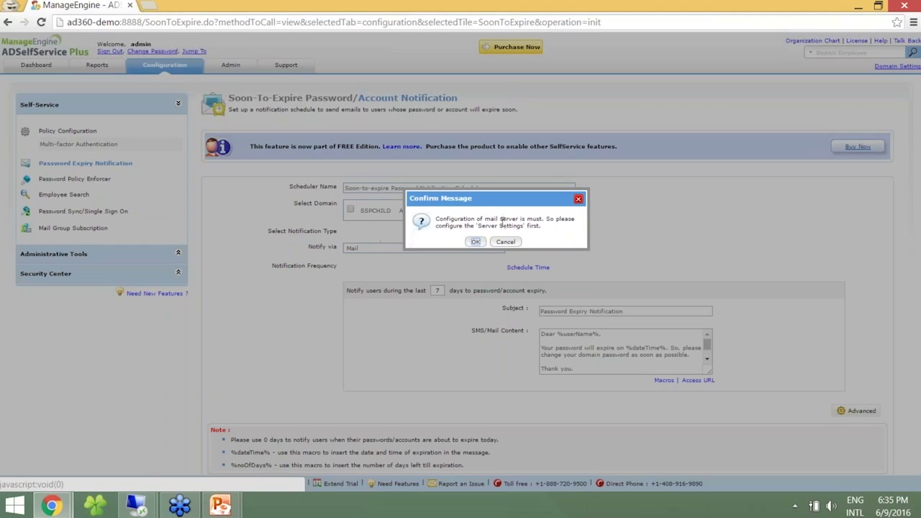
pyautogui.click(476, 242)
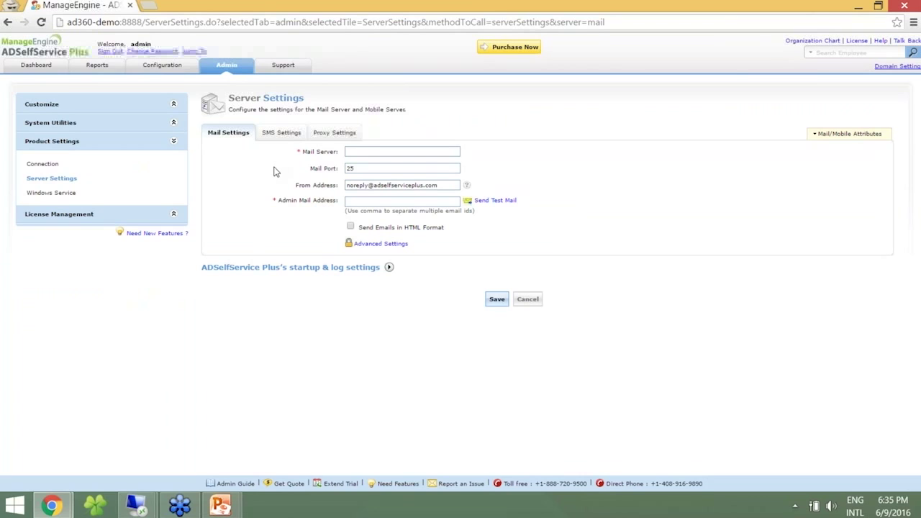
# Enter mail server smtp, fill in the sender and admin e-mail addresses, and enable HTML format emails.
pyautogui.click(358, 153)
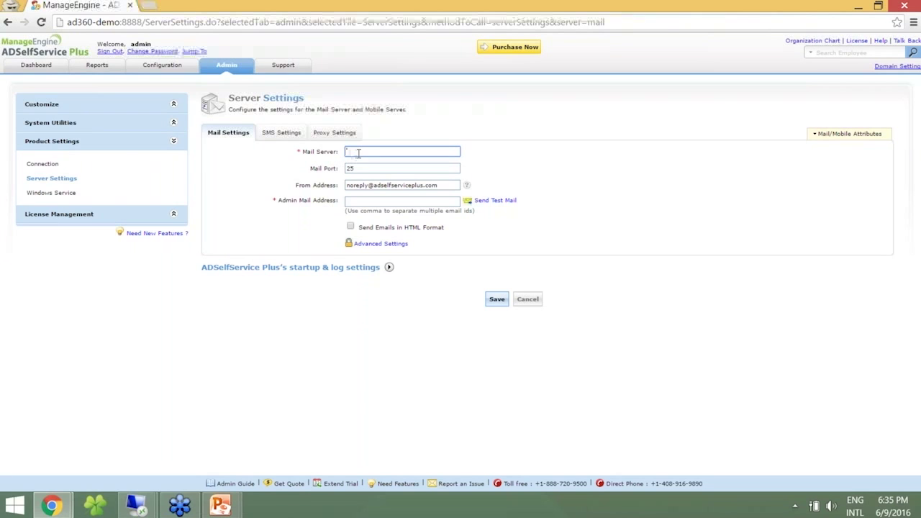
pyautogui.write('smtp')
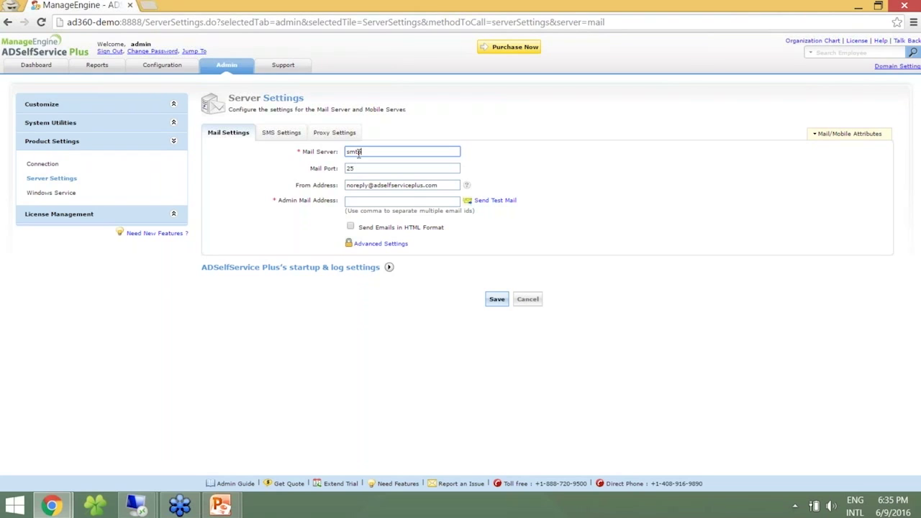
pyautogui.press('Tab')
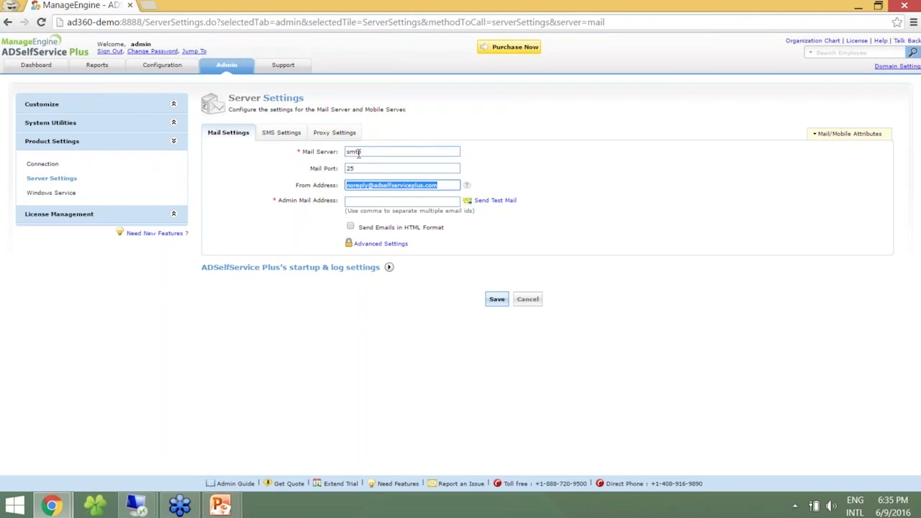
pyautogui.press('Tab')
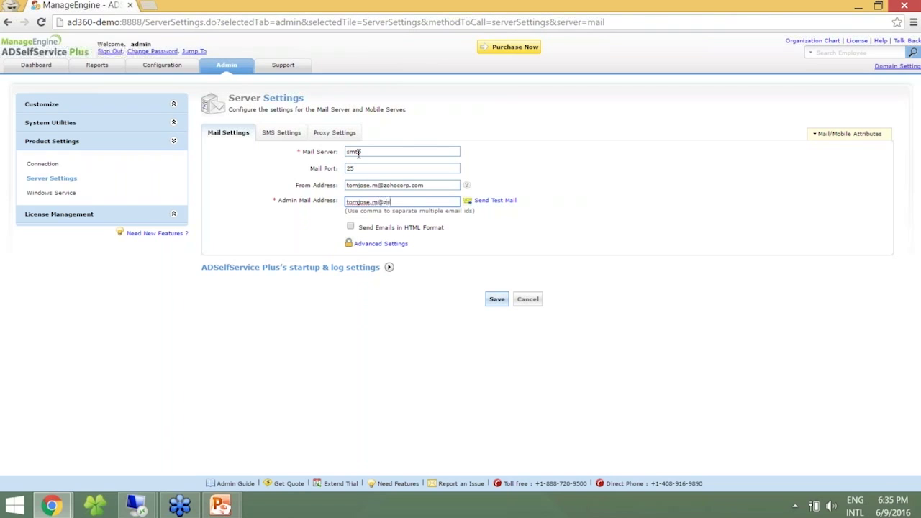
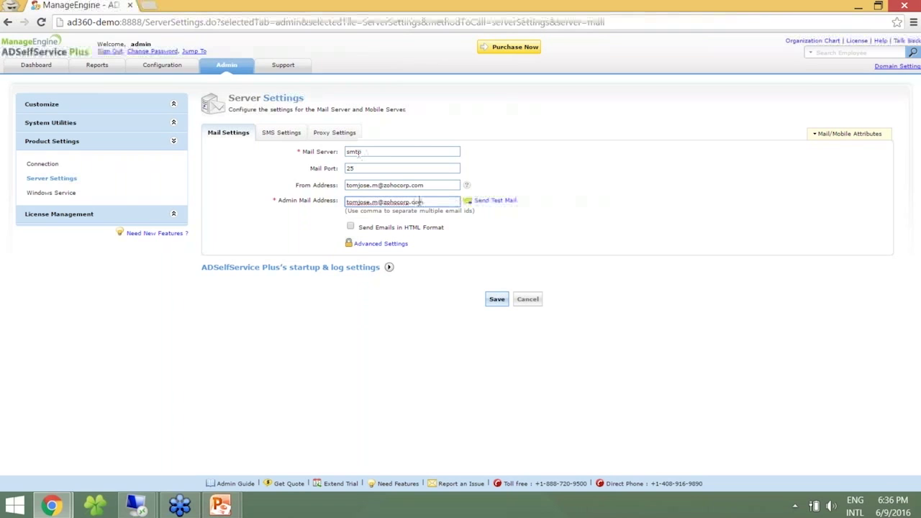
pyautogui.click(350, 226)
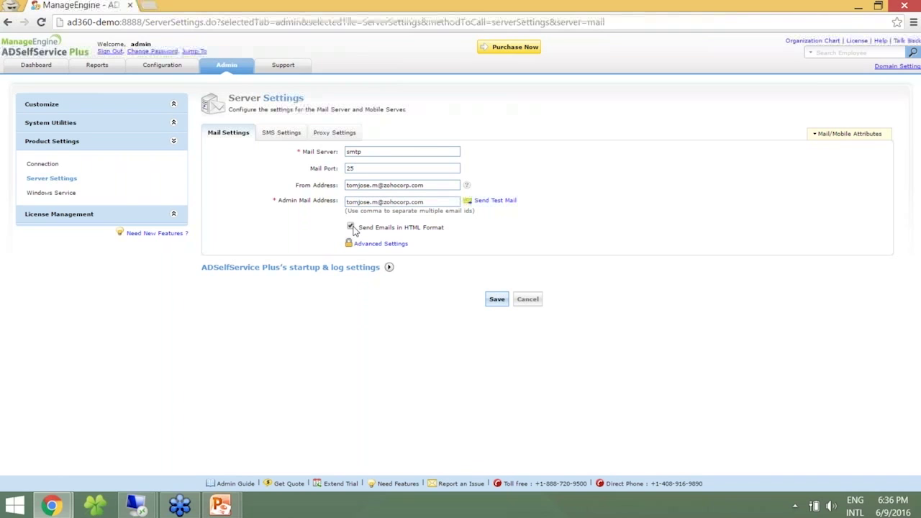
# Add the SMTP authentication user name and password under Advanced Settings and save.
pyautogui.click(367, 244)
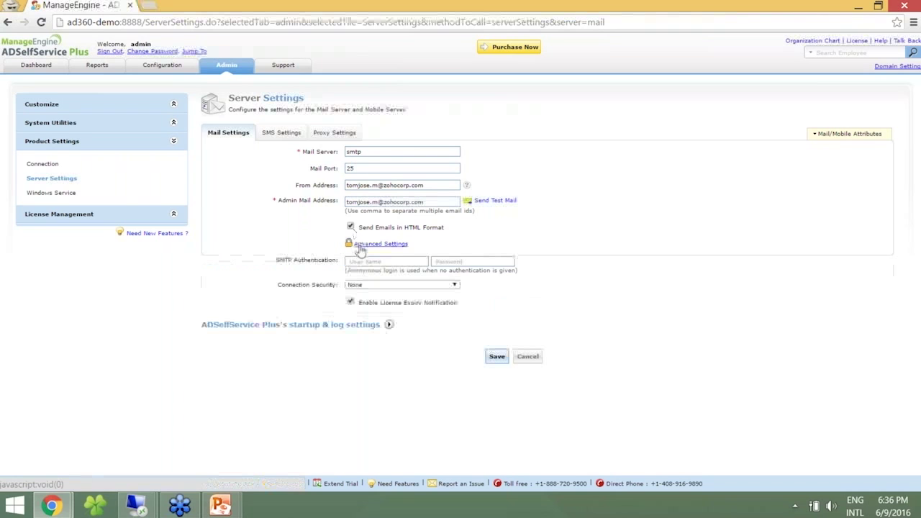
pyautogui.click(367, 260)
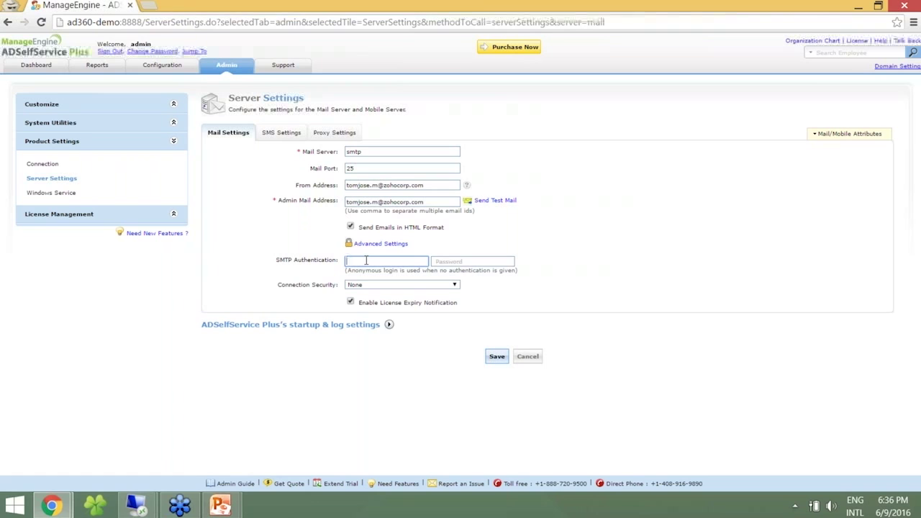
pyautogui.write('tom-2325')
pyautogui.press('Tab')
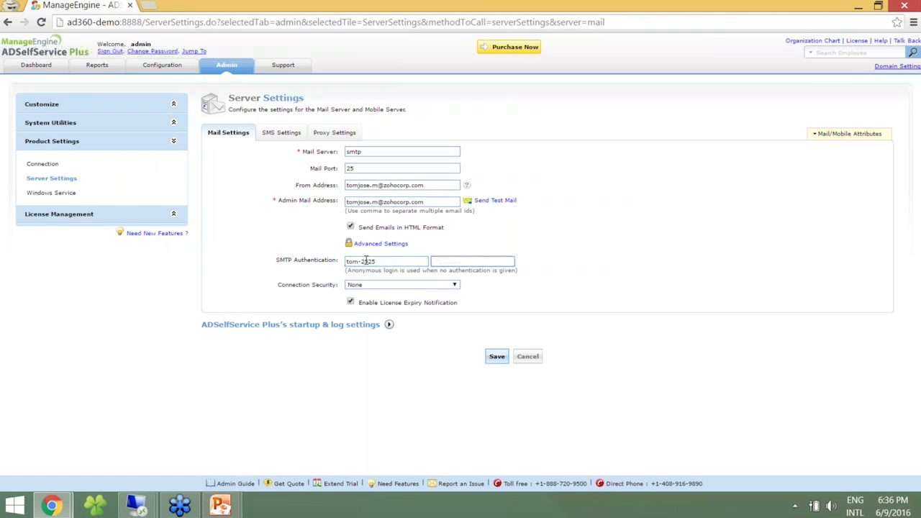
pyautogui.write('•••')
pyautogui.click(495, 361)
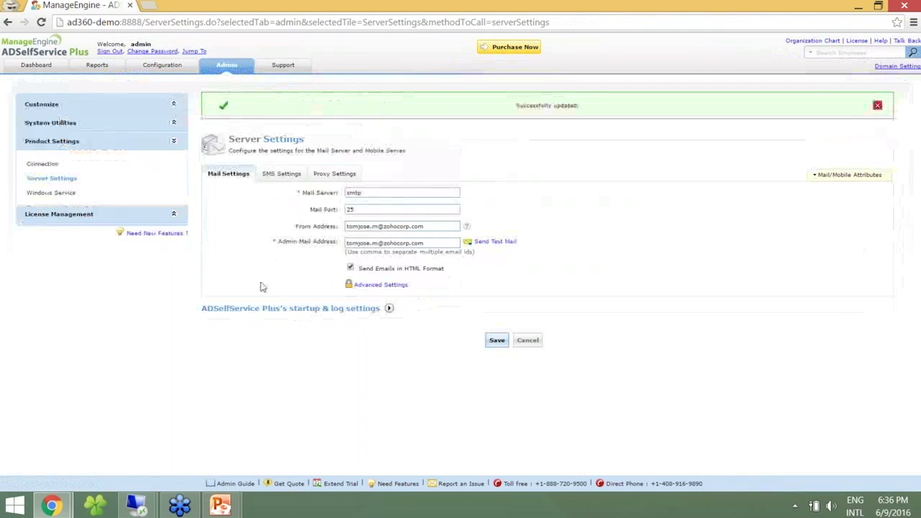
# In the Password Expiry Notification scheduler, deselect all OUs and select only Finance under Tom.
pyautogui.click(142, 71)
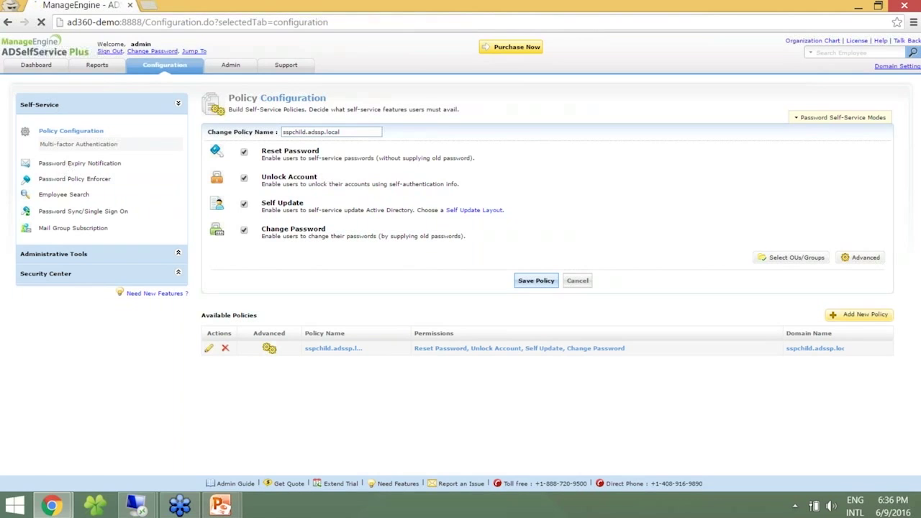
pyautogui.click(66, 165)
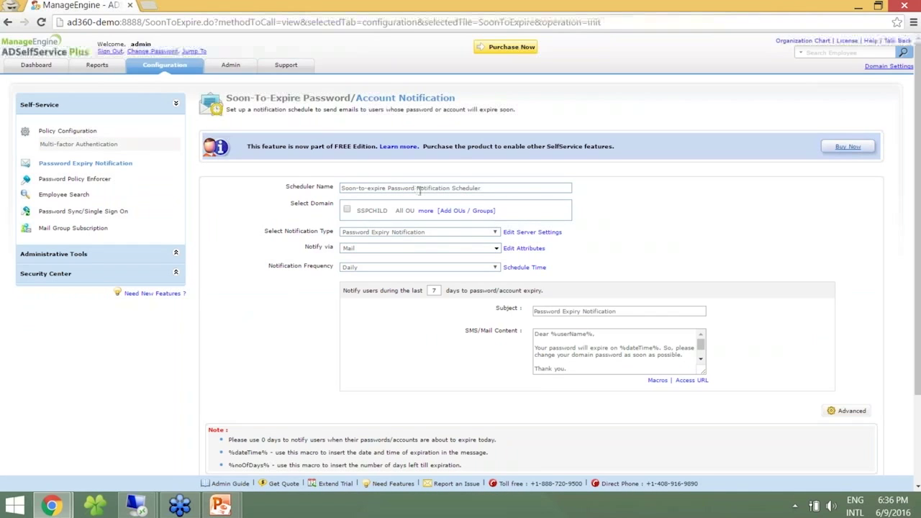
pyautogui.click(482, 188)
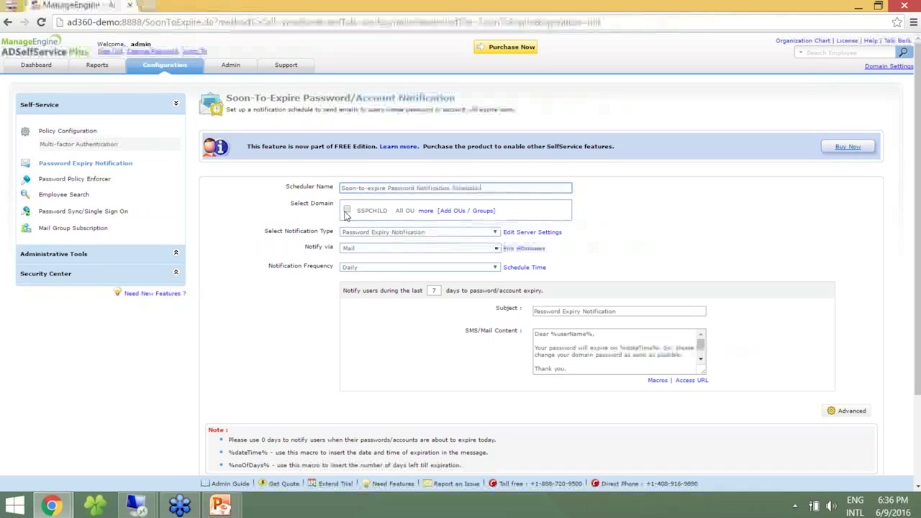
pyautogui.click(446, 216)
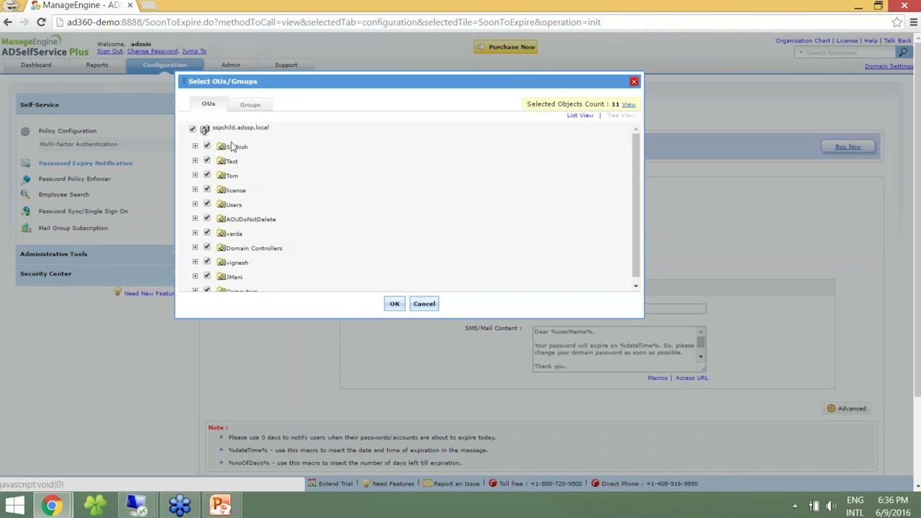
pyautogui.click(192, 128)
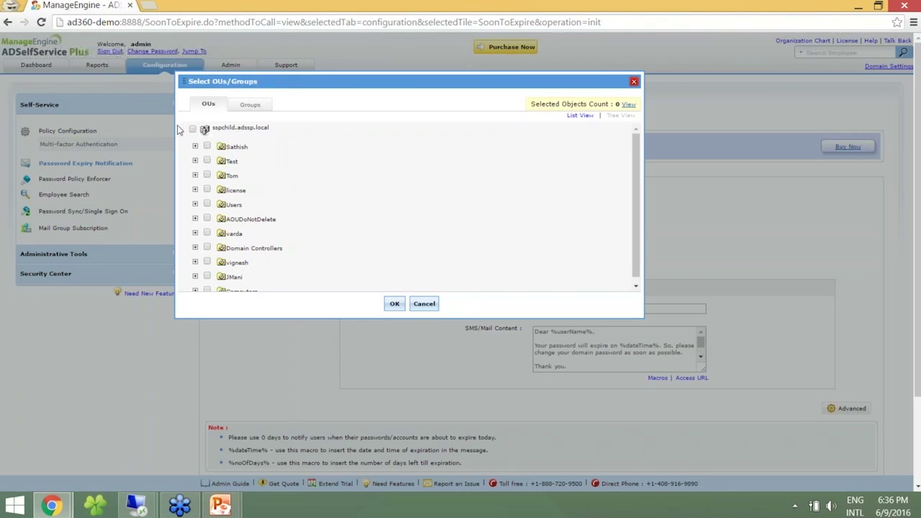
pyautogui.click(194, 176)
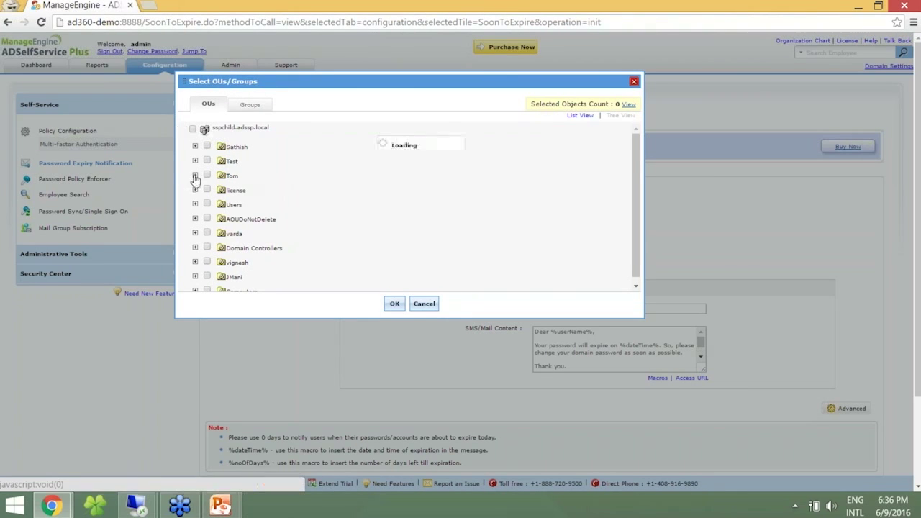
pyautogui.click(222, 218)
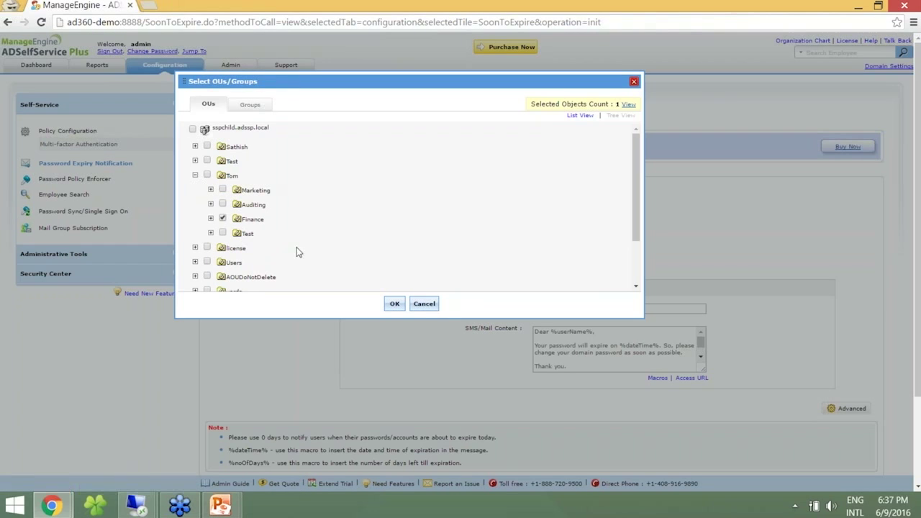
pyautogui.click(393, 304)
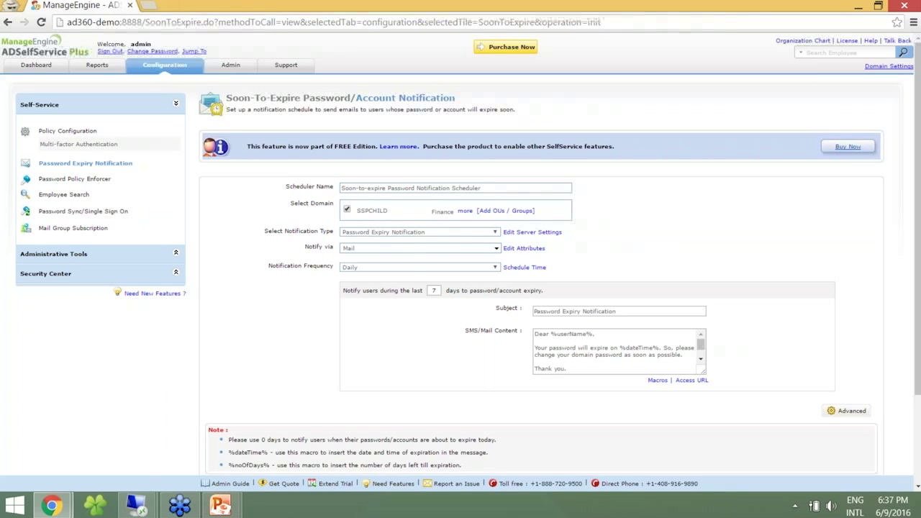
pyautogui.click(443, 232)
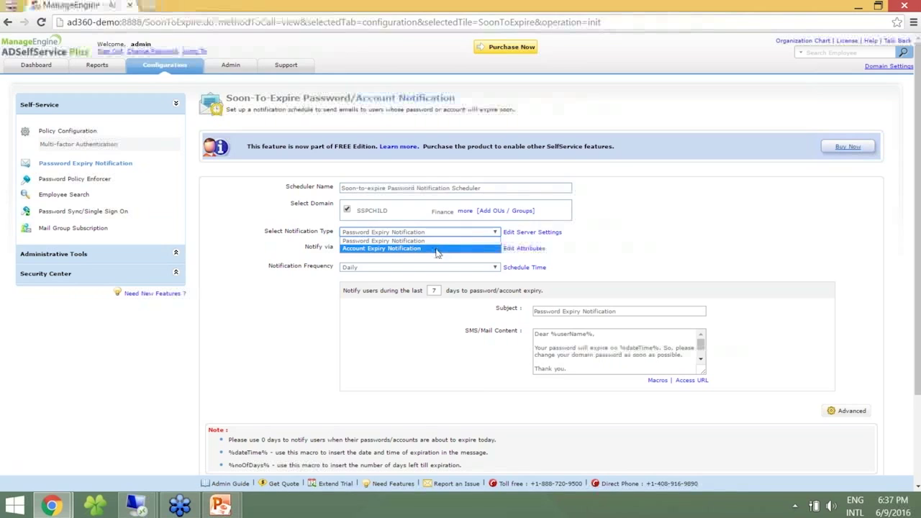
pyautogui.click(451, 238)
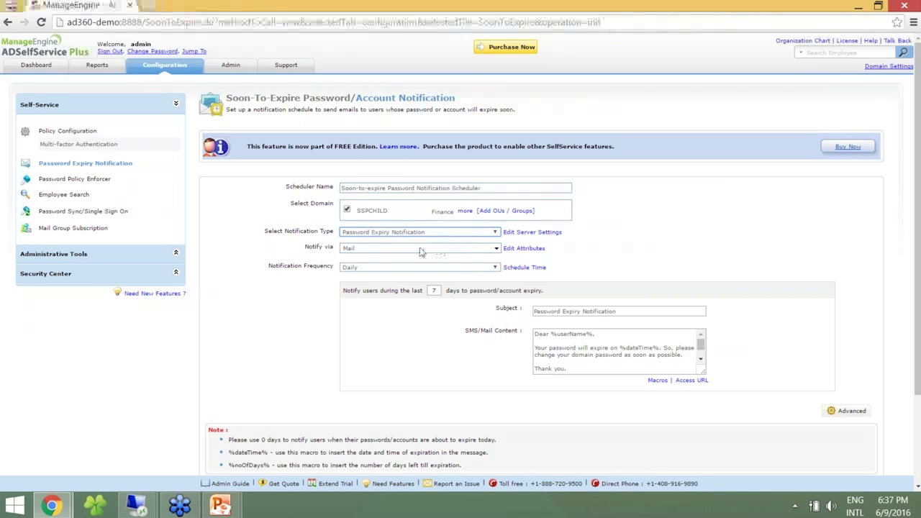
pyautogui.click(419, 249)
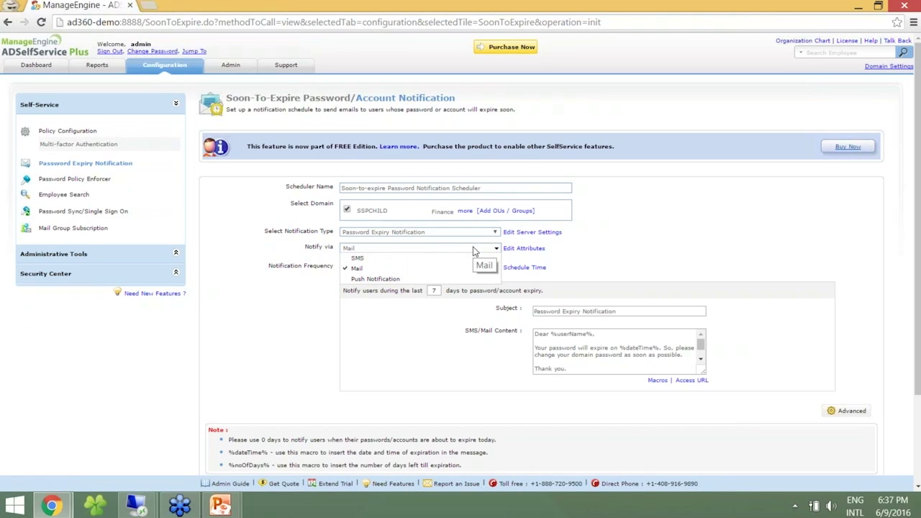
pyautogui.click(496, 249)
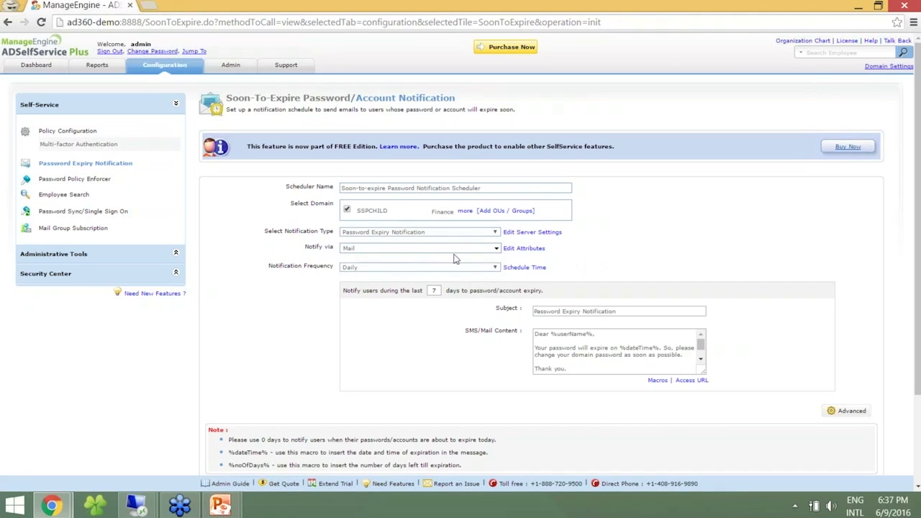
pyautogui.click(422, 269)
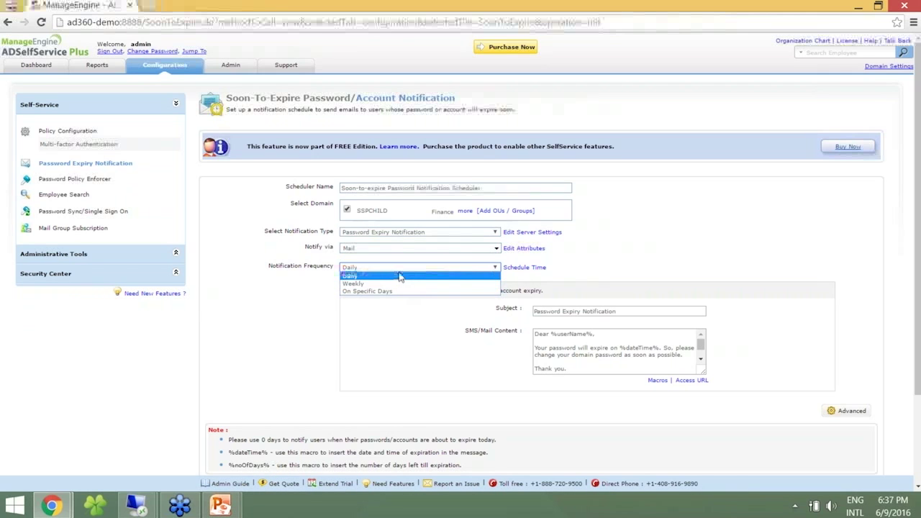
pyautogui.click(657, 274)
pyautogui.click(541, 271)
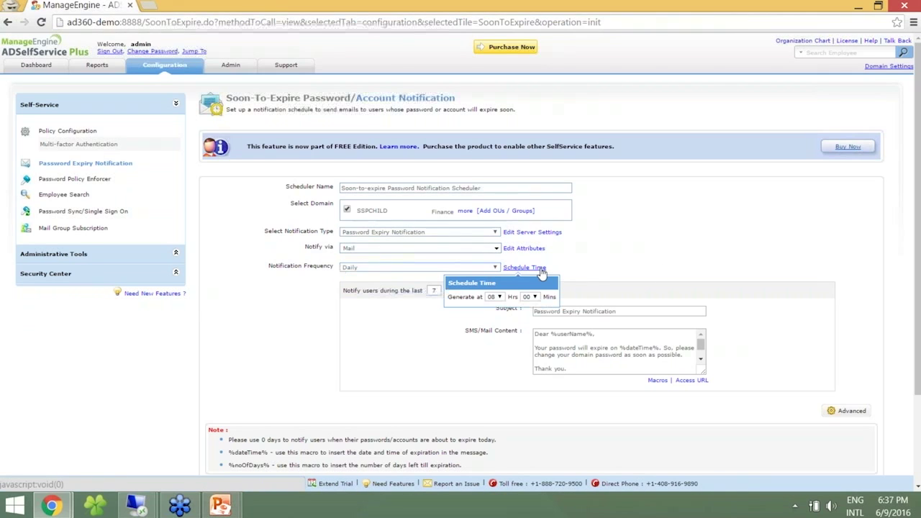
pyautogui.click(617, 260)
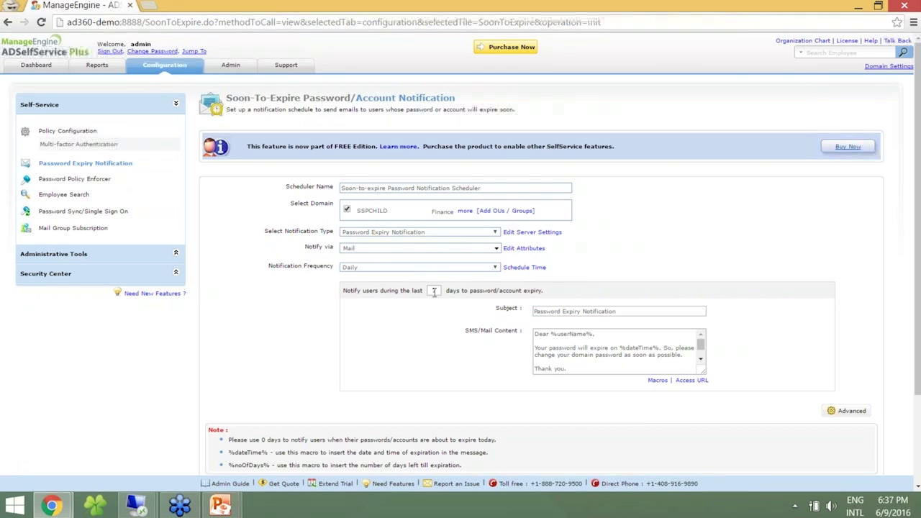
pyautogui.click(623, 310)
pyautogui.click(603, 334)
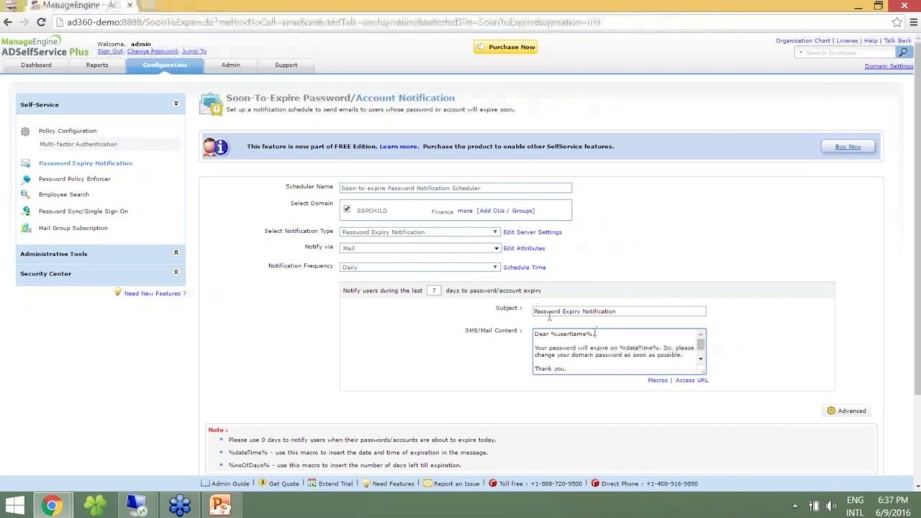
pyautogui.click(613, 312)
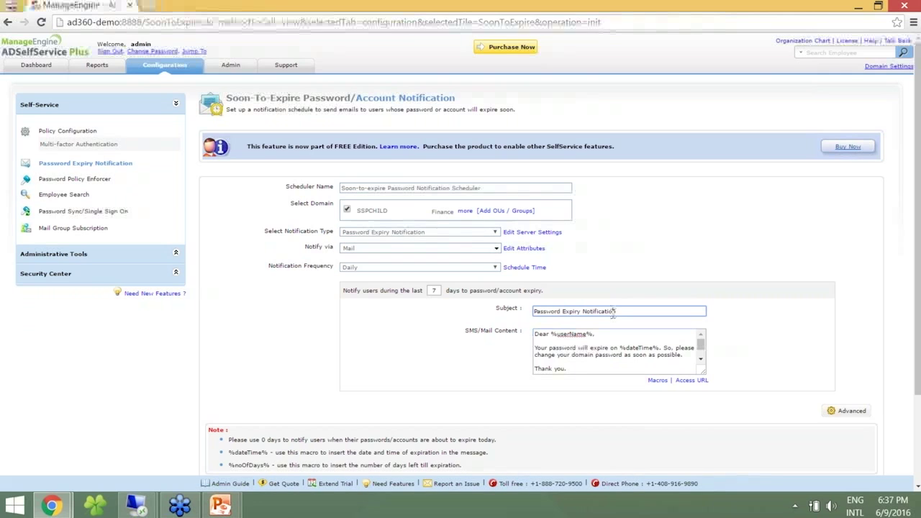
pyautogui.click(565, 339)
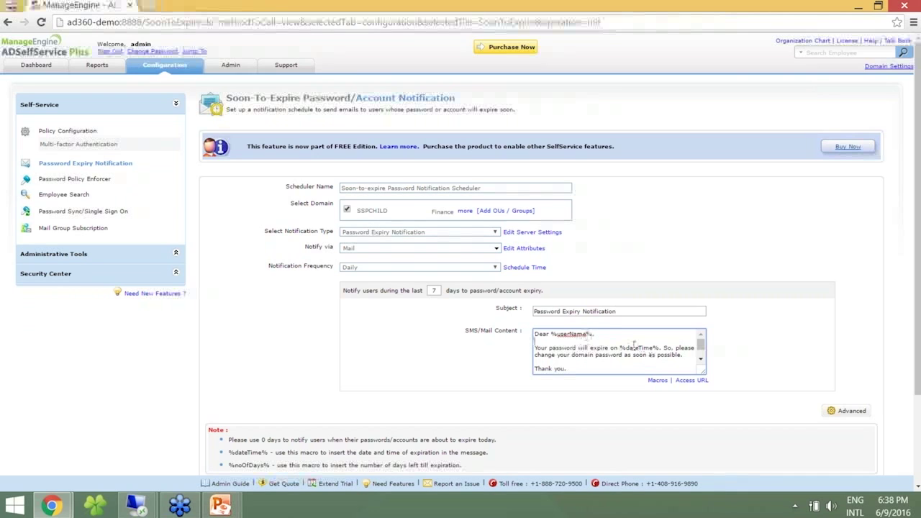
# Save the access URL (HTTP, AD360-DEMO, port 8888) and append 'from the below link. %accessURL%' after 'possible'.
pyautogui.click(654, 379)
pyautogui.moveTo(670, 422); pyautogui.dragTo(671, 452)
pyautogui.click(668, 396)
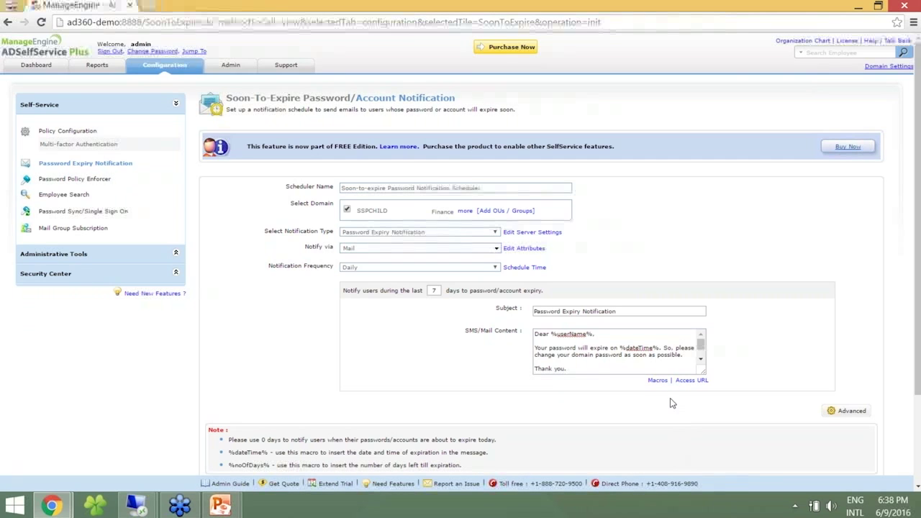
pyautogui.moveTo(699, 340); pyautogui.dragTo(699, 341)
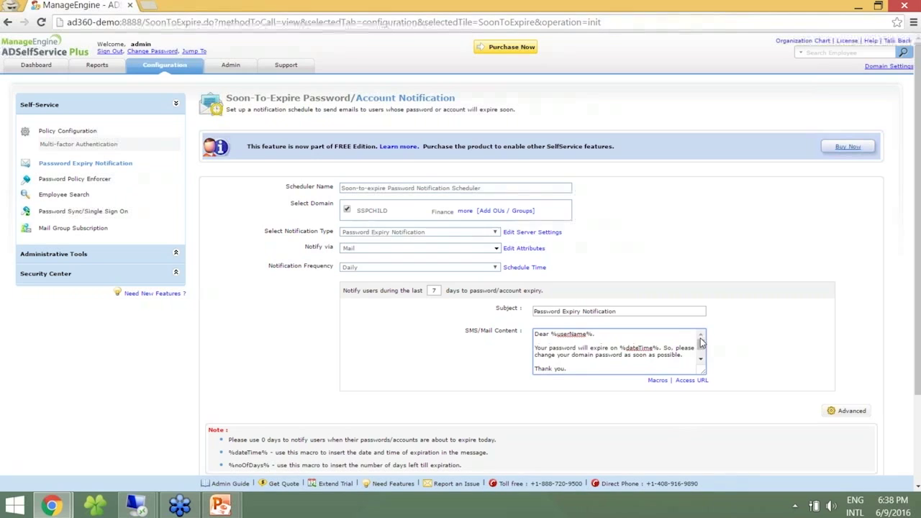
pyautogui.click(689, 382)
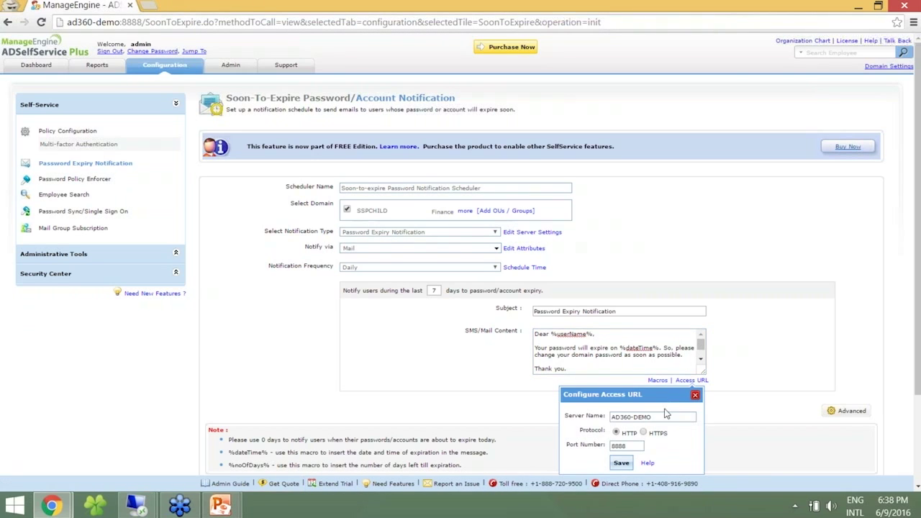
pyautogui.click(620, 463)
pyautogui.click(681, 357)
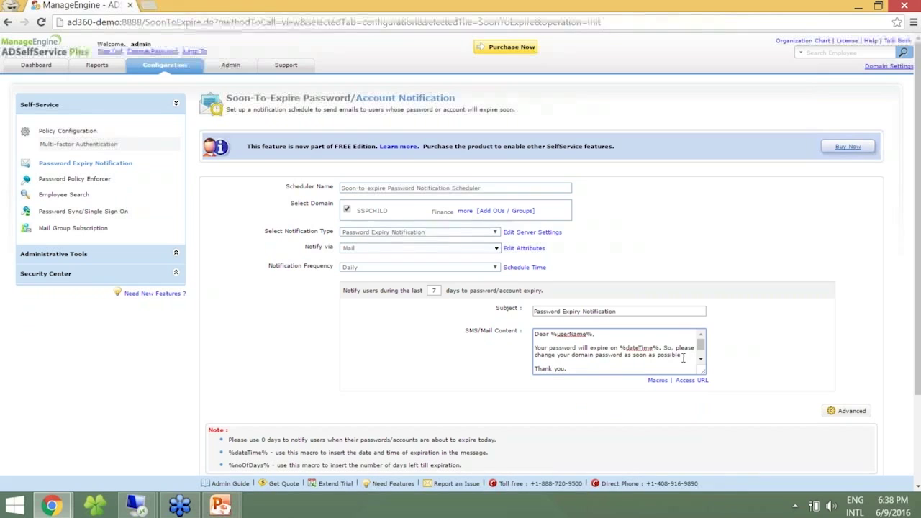
pyautogui.write('from the')
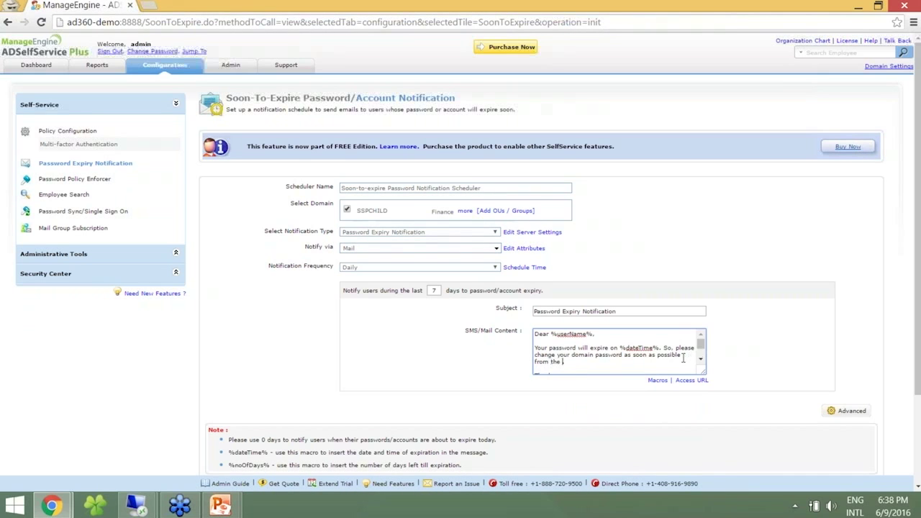
pyautogui.write(' below link. ')
pyautogui.write('%accessURL')
pyautogui.write('%')
# Save the notification scheduler and refresh Gmail's ADSSP Workshop label to fetch the expiry email.
pyautogui.scroll(-1, 682, 357)
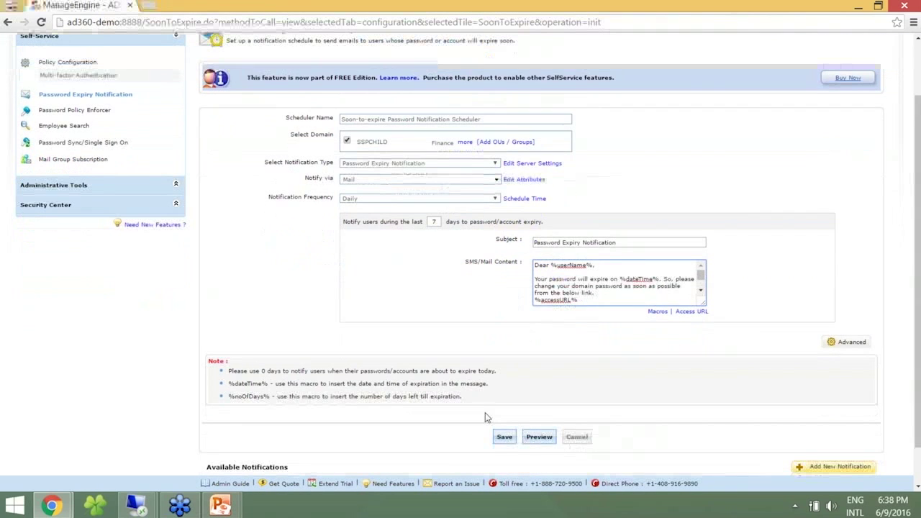
pyautogui.click(507, 438)
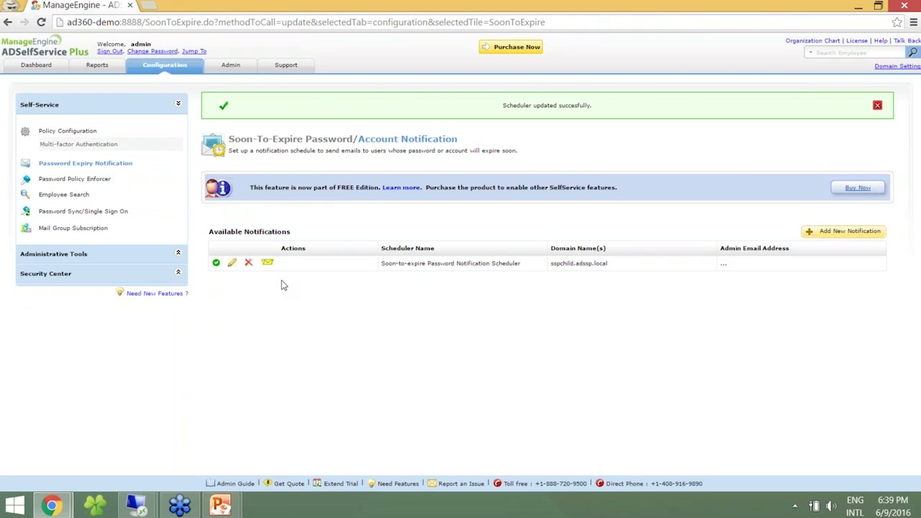
pyautogui.hotkey('alt', 'Tab')
pyautogui.hotkey('alt', 'Tab')
pyautogui.hotkey('alt', 'Tab')
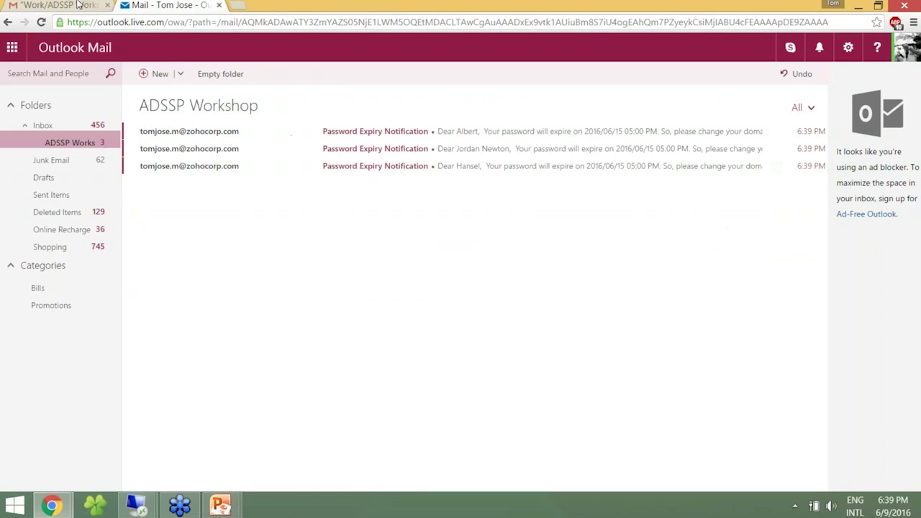
pyautogui.click(77, 5)
pyautogui.click(190, 83)
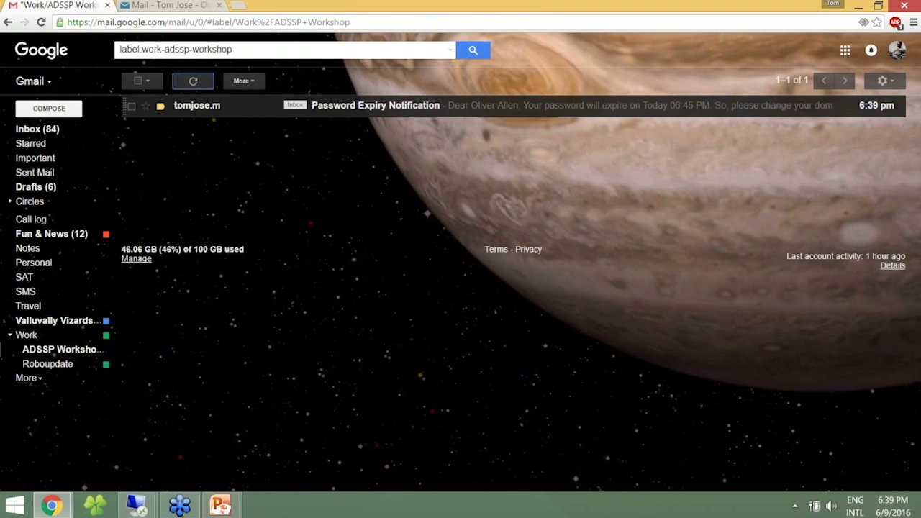
pyautogui.click(492, 113)
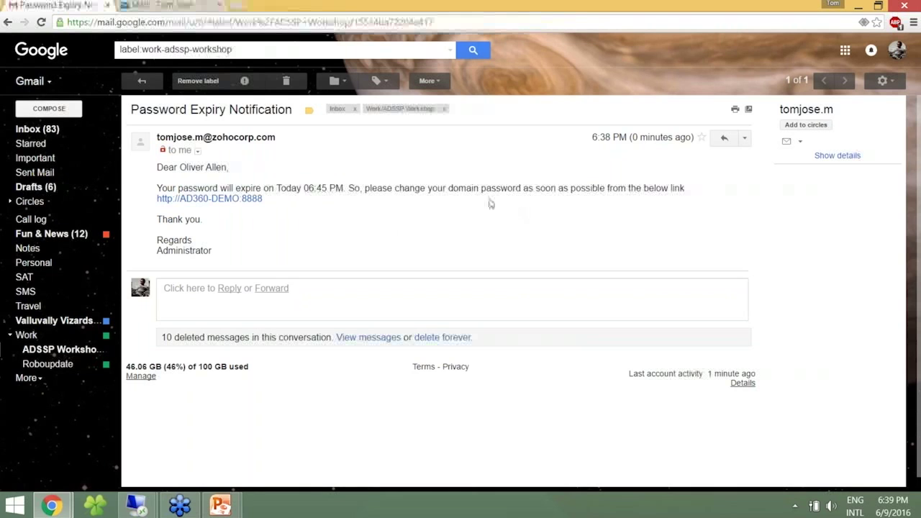
pyautogui.click(170, 5)
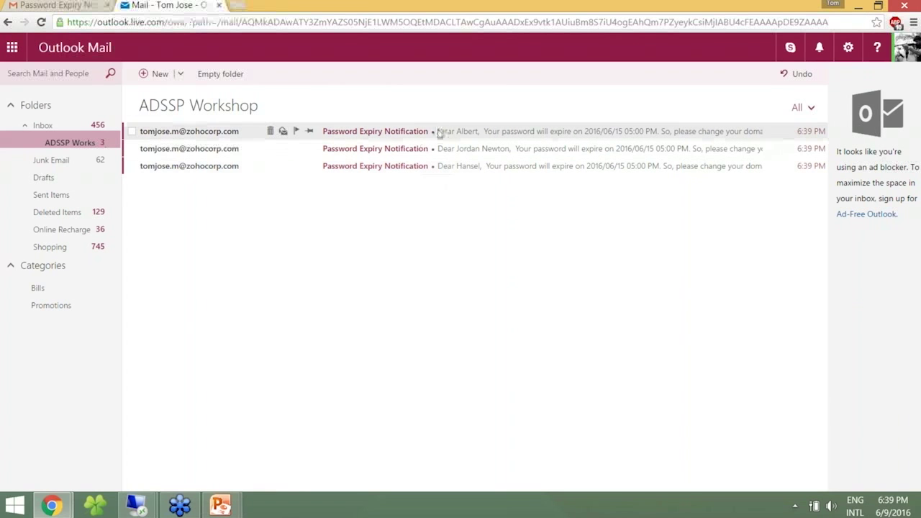
pyautogui.click(71, 6)
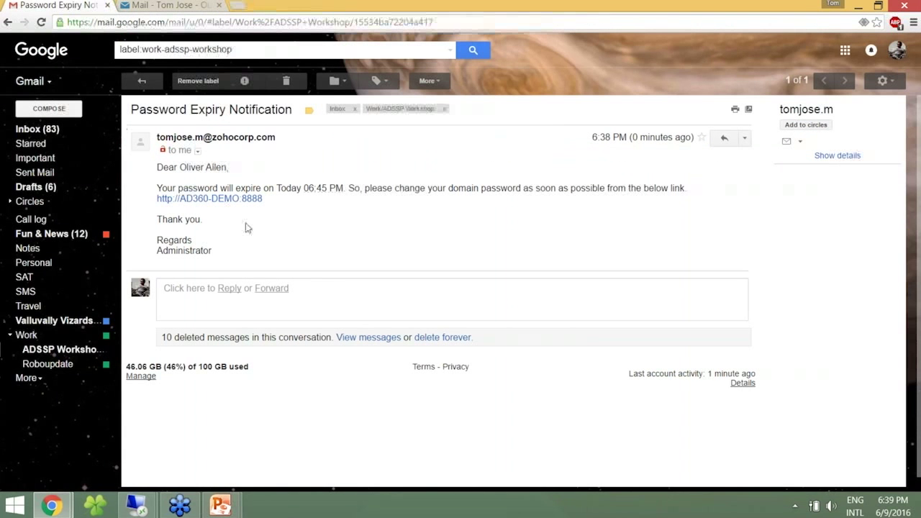
pyautogui.click(237, 198)
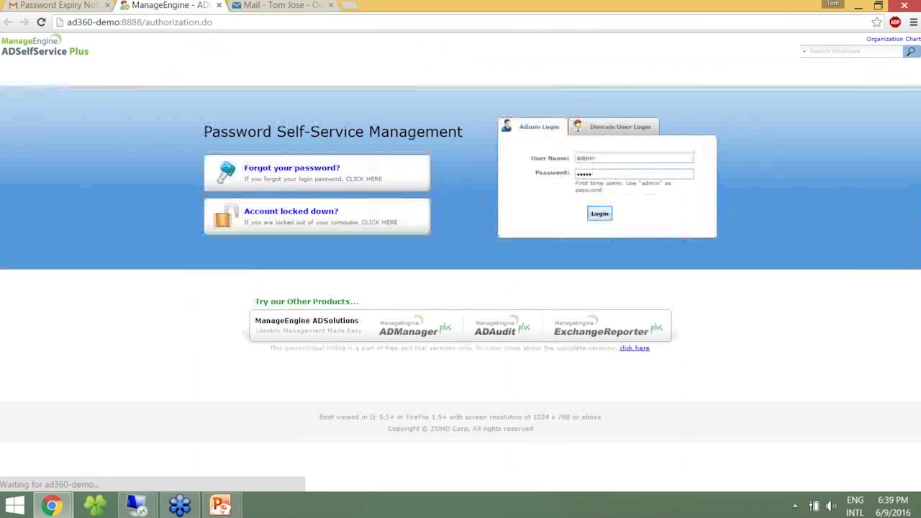
# Log in through Domain User Login with the user's name and password, then open Change Password.
pyautogui.click(591, 130)
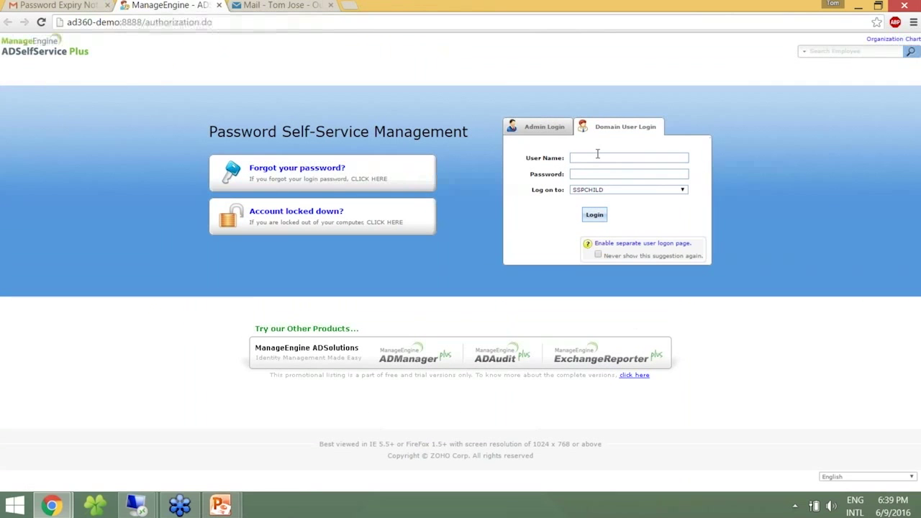
pyautogui.click(597, 158)
pyautogui.write('oliver')
pyautogui.press('Tab')
pyautogui.write('*')
pyautogui.click(594, 214)
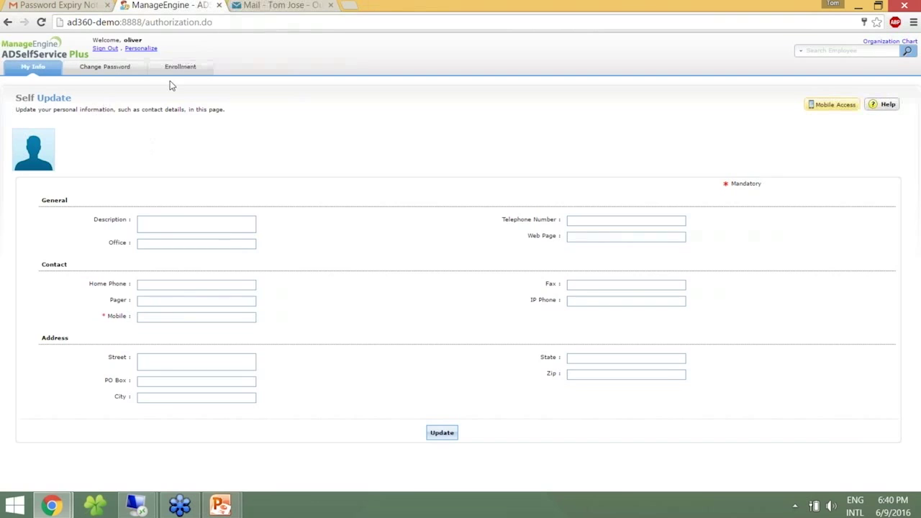
pyautogui.click(112, 68)
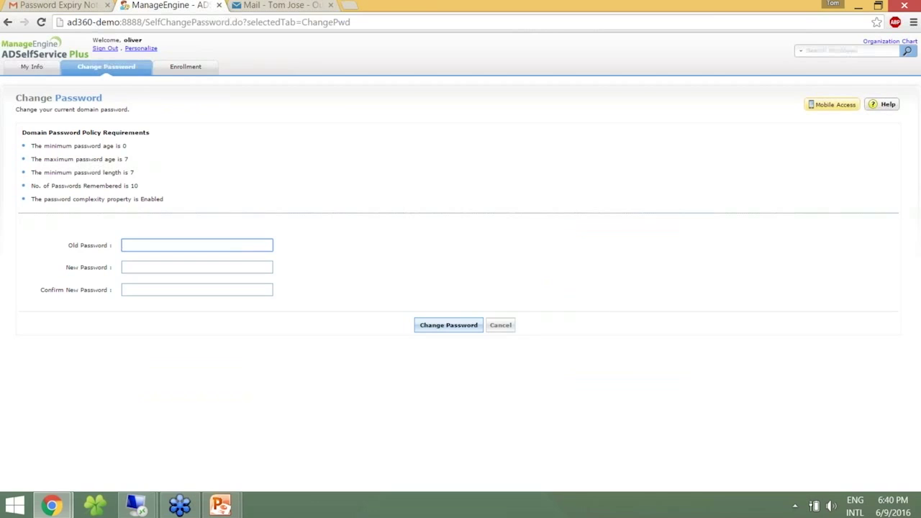
# Enter the old password, the new password and its confirmation, submit, then sign out.
pyautogui.press('Tab')
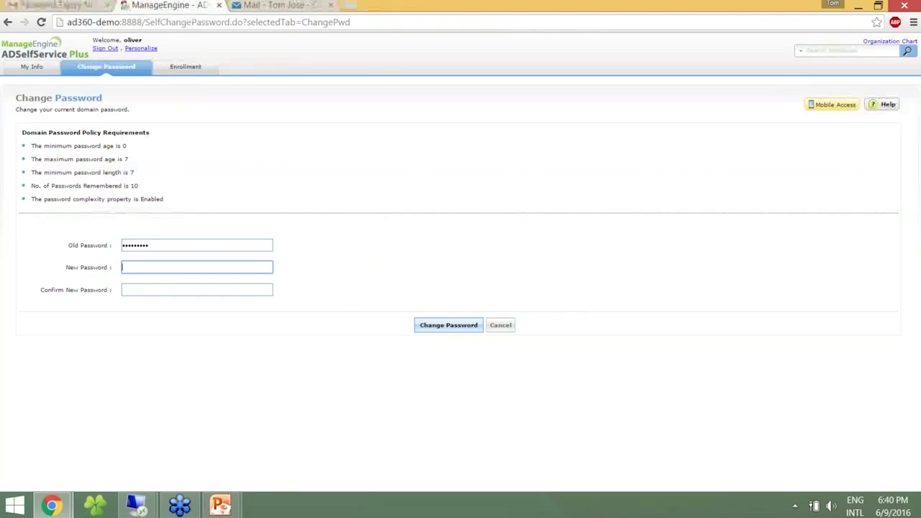
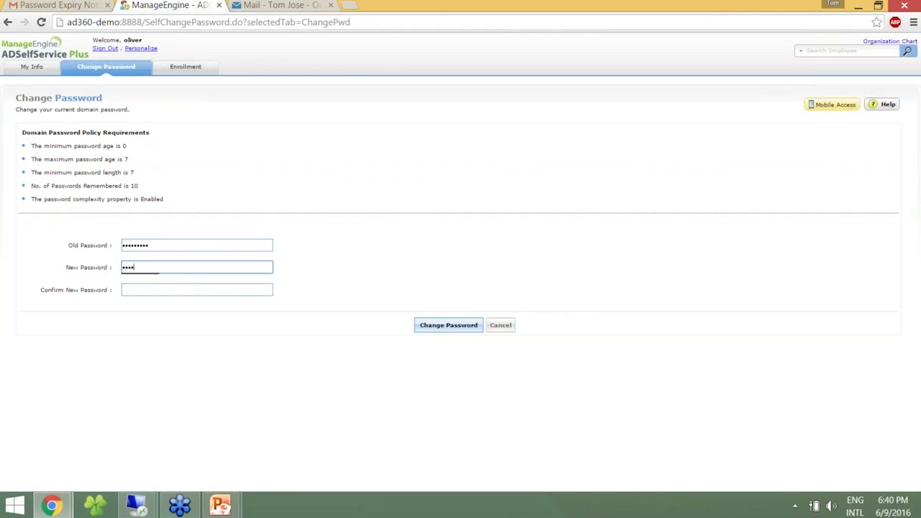
pyautogui.press('Tab')
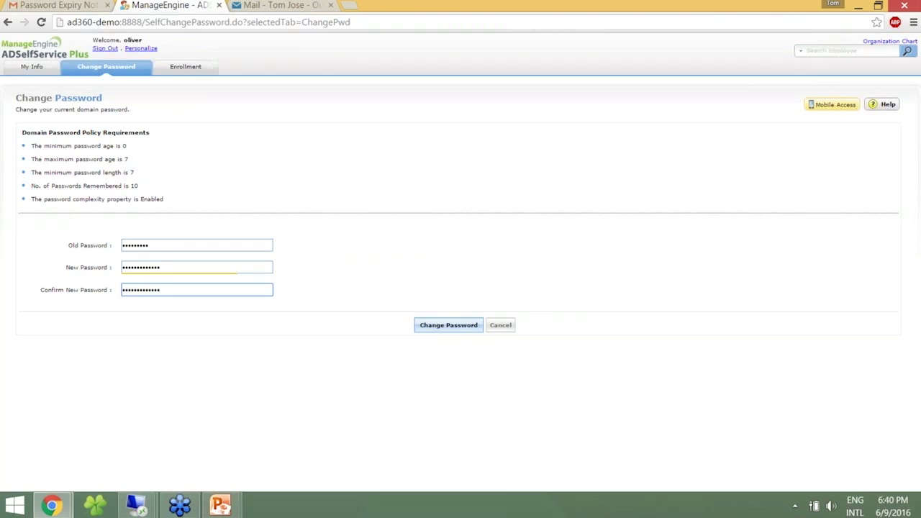
pyautogui.click(448, 326)
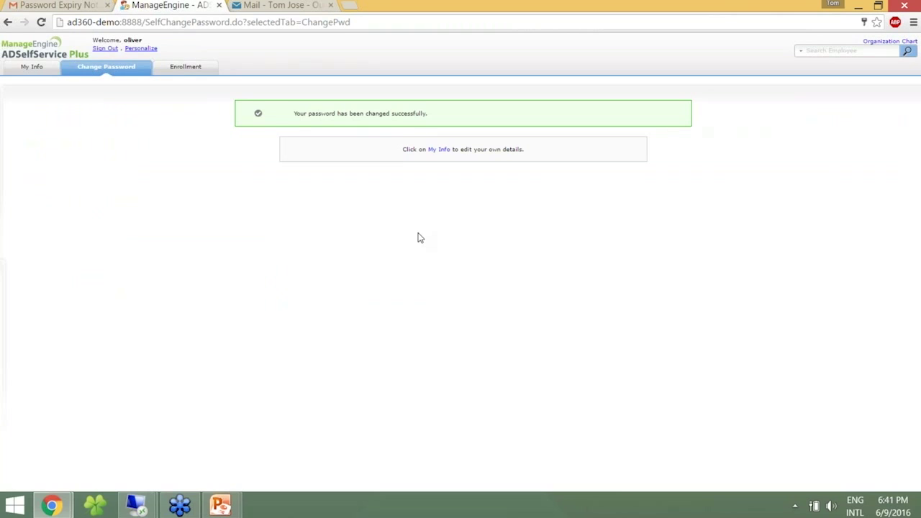
pyautogui.click(101, 49)
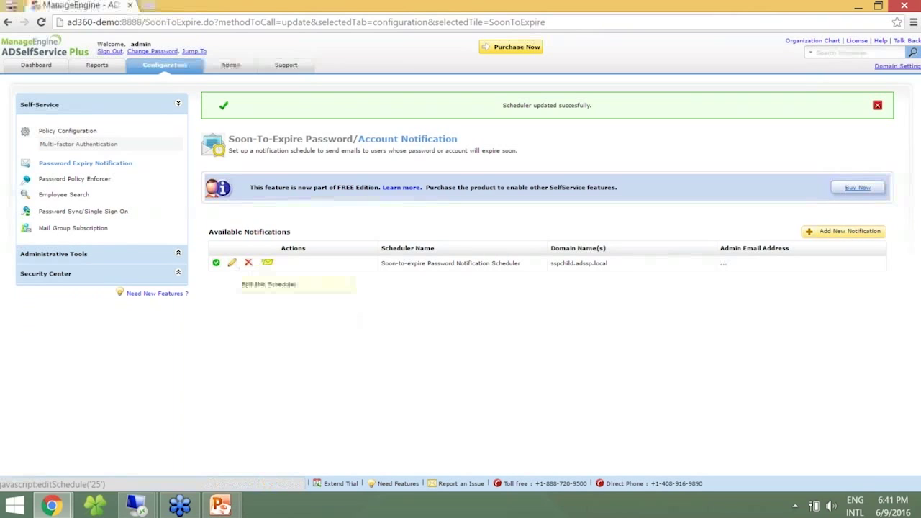
# Edit the scheduler and enable Notify Enrolled Users only in its Advanced options.
pyautogui.click(231, 262)
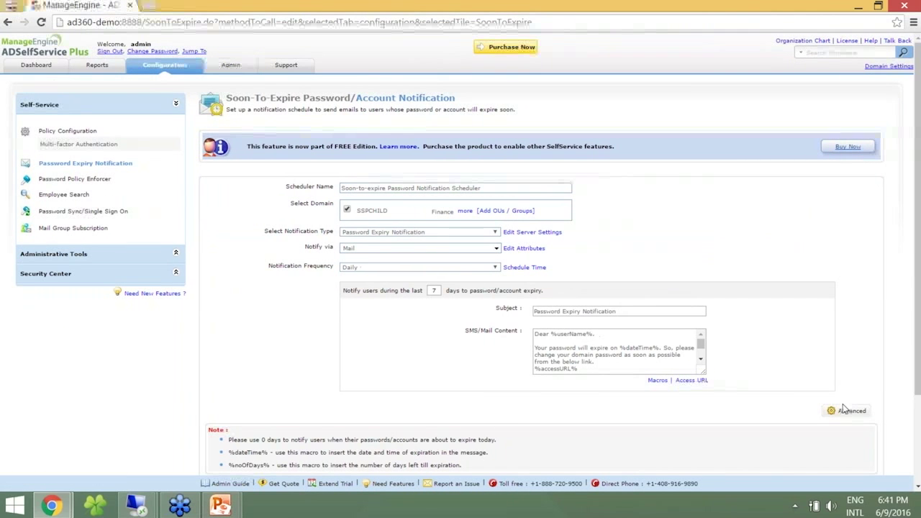
pyautogui.click(846, 409)
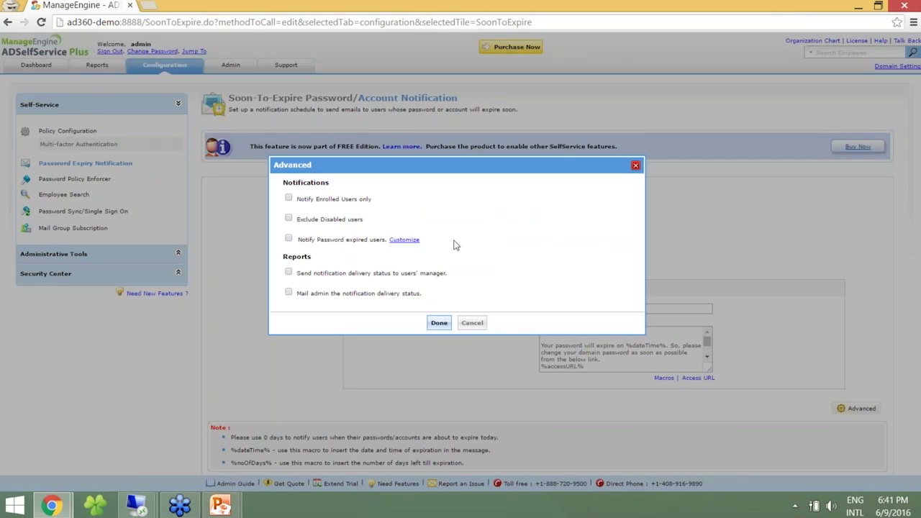
pyautogui.click(288, 198)
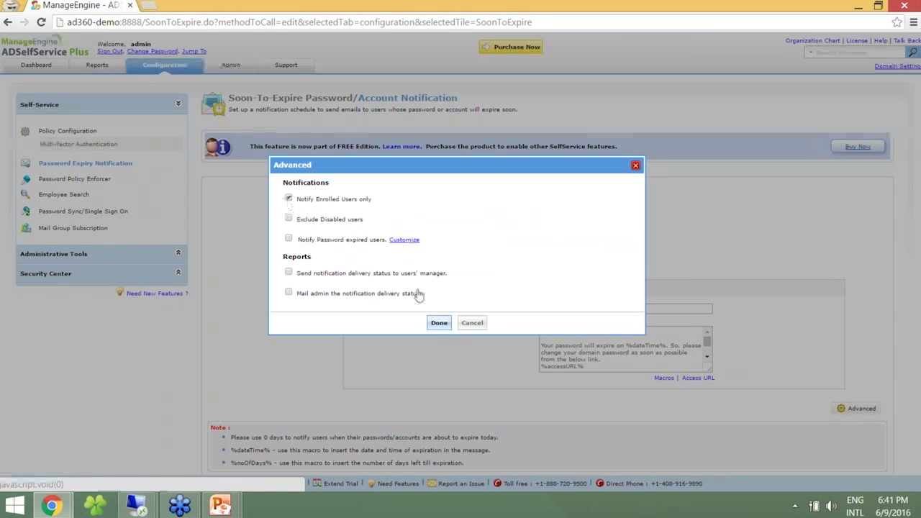
pyautogui.click(443, 324)
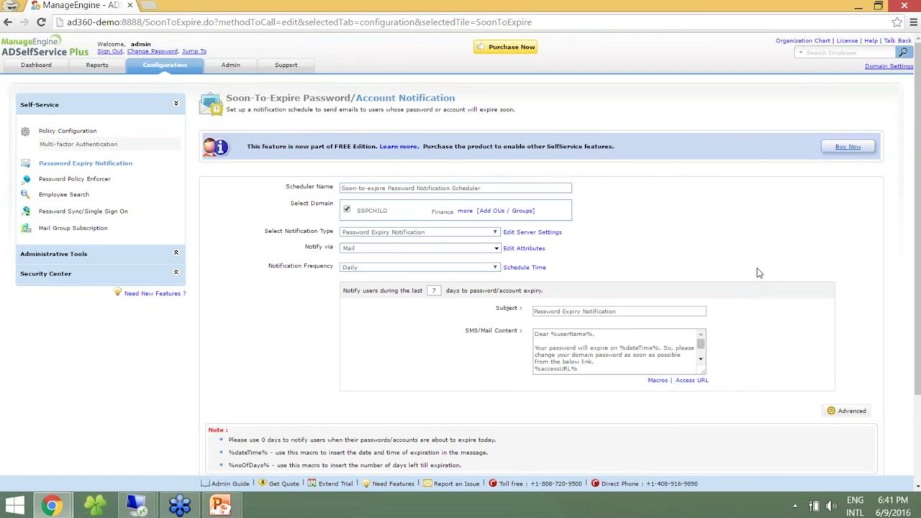
# Shorten the days-before-expiry value and save the updated scheduler.
pyautogui.doubleClick(436, 291)
pyautogui.write('2')
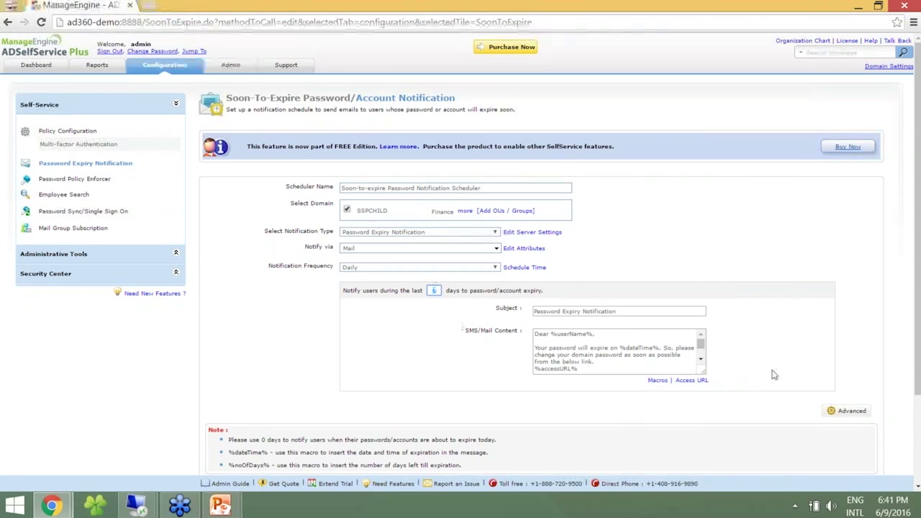
pyautogui.scroll(-1, 903, 357)
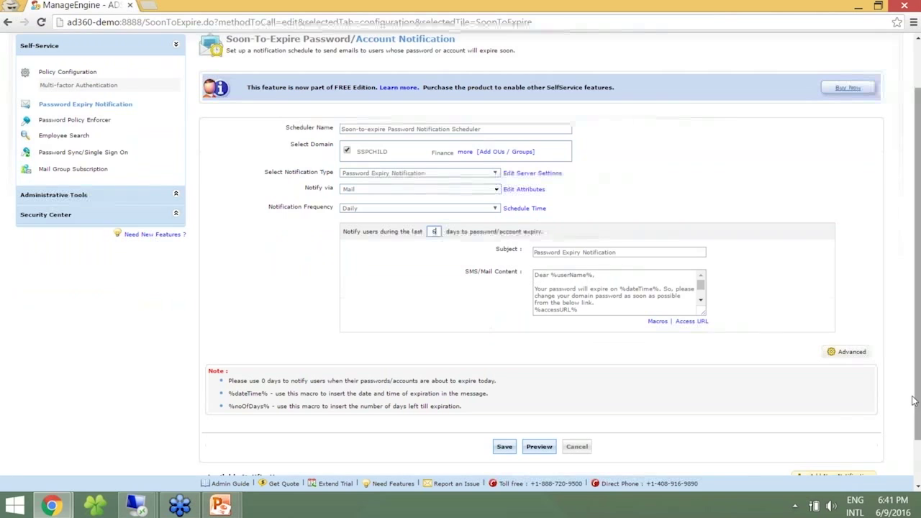
pyautogui.click(504, 447)
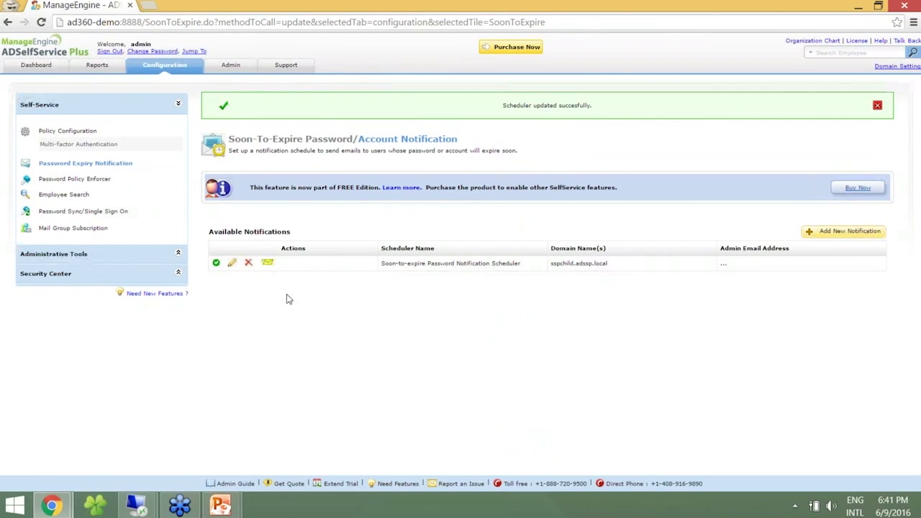
pyautogui.hotkey('alt', 'Tab')
# Select and delete the three old notification emails in Outlook's ADSSP Workshop folder.
pyautogui.click(149, 5)
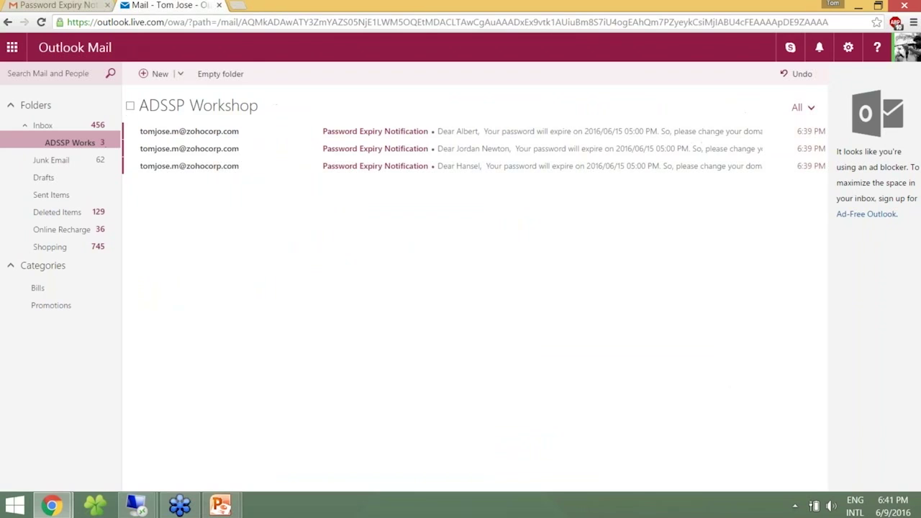
pyautogui.click(130, 107)
pyautogui.click(220, 74)
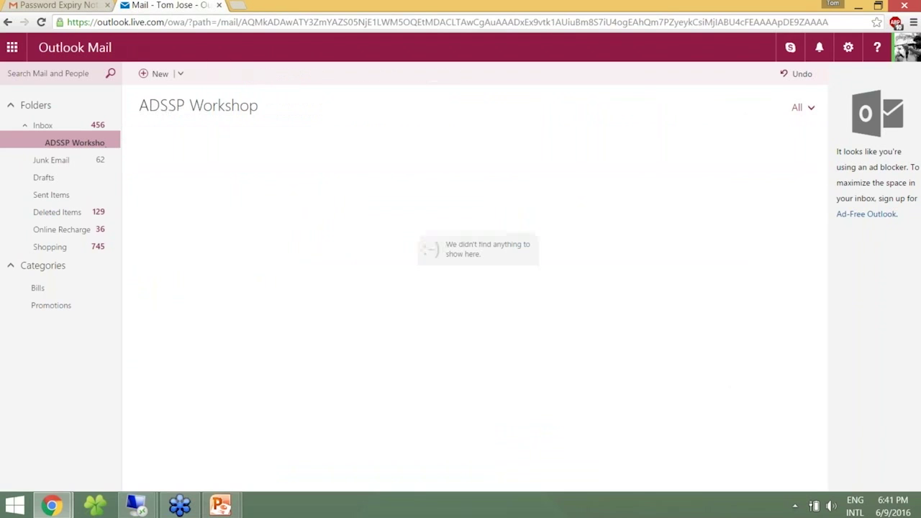
pyautogui.hotkey('alt', 'Tab')
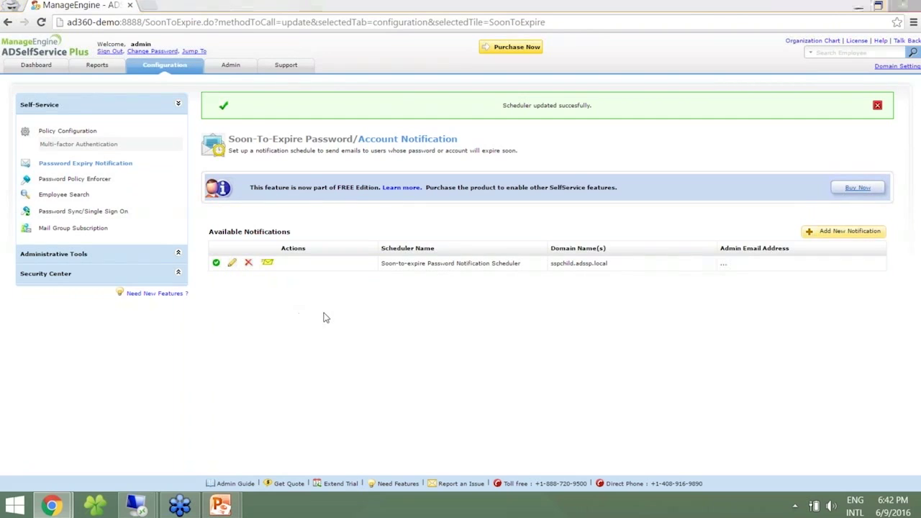
pyautogui.hotkey('alt', 'Tab')
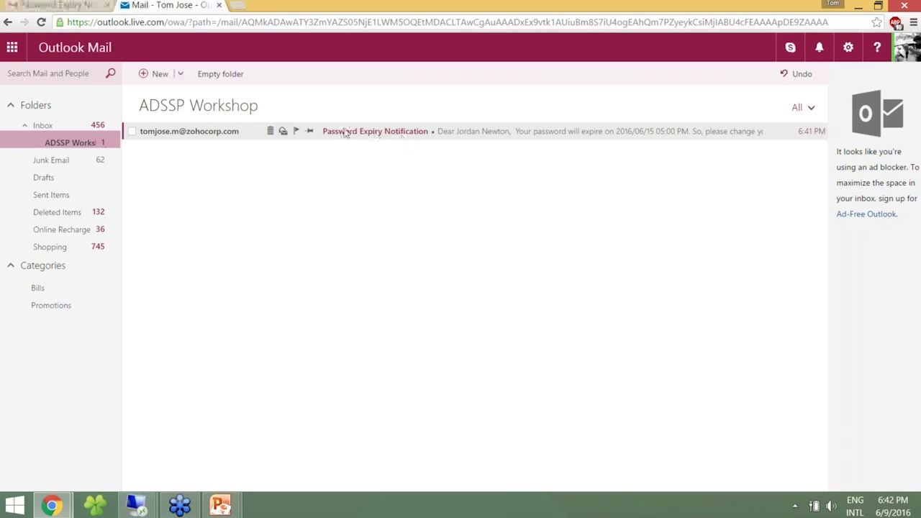
pyautogui.click(223, 139)
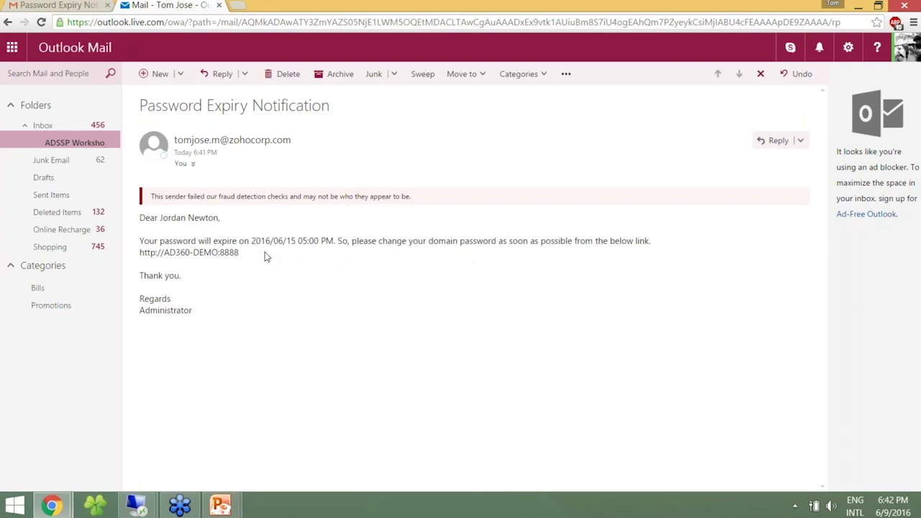
pyautogui.moveTo(241, 252); pyautogui.dragTo(141, 256)
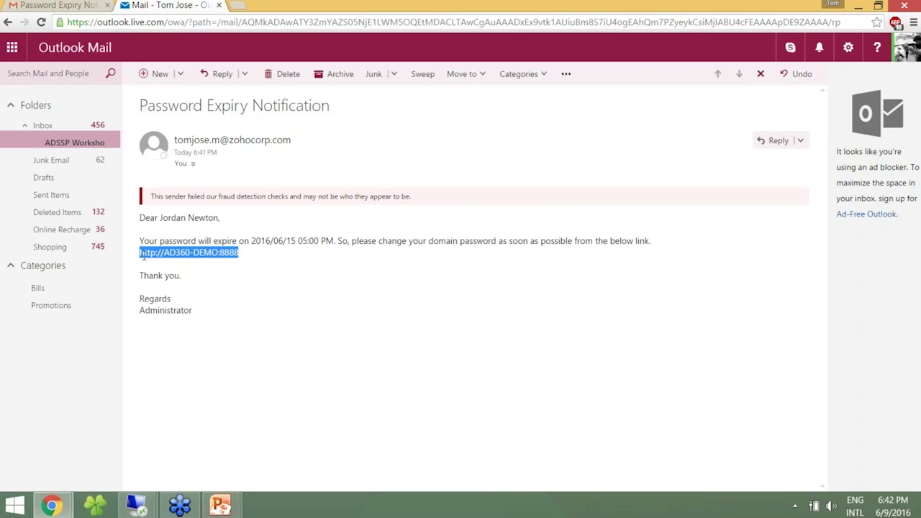
pyautogui.hotkey('ctrl', 'c')
pyautogui.hotkey('ctrl', 't')
pyautogui.hotkey('ctrl', 'v')
pyautogui.press('Return')
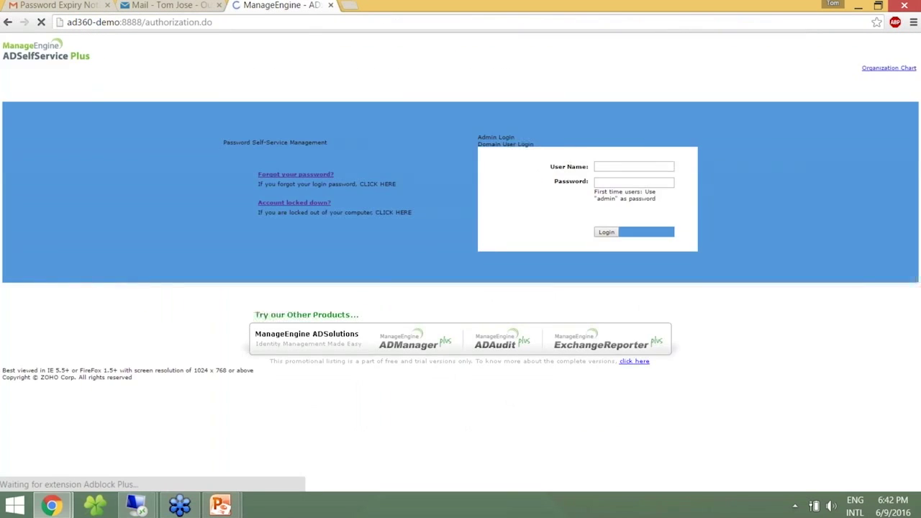
# Sign in on the Domain User Login tab with the domain user's name and password.
pyautogui.click(604, 137)
pyautogui.write('jordan')
pyautogui.press('Tab')
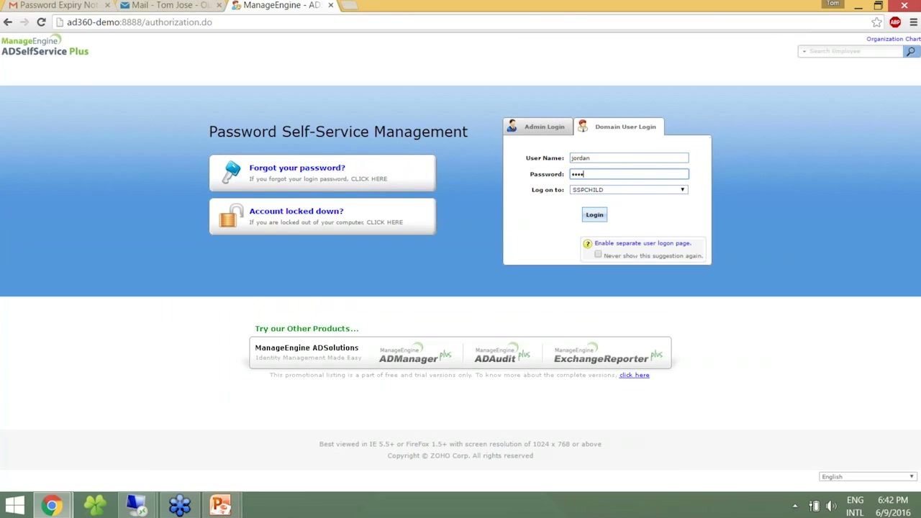
pyautogui.hotkey('ctrl', 'a')
pyautogui.write('•••••••••')
pyautogui.click(596, 216)
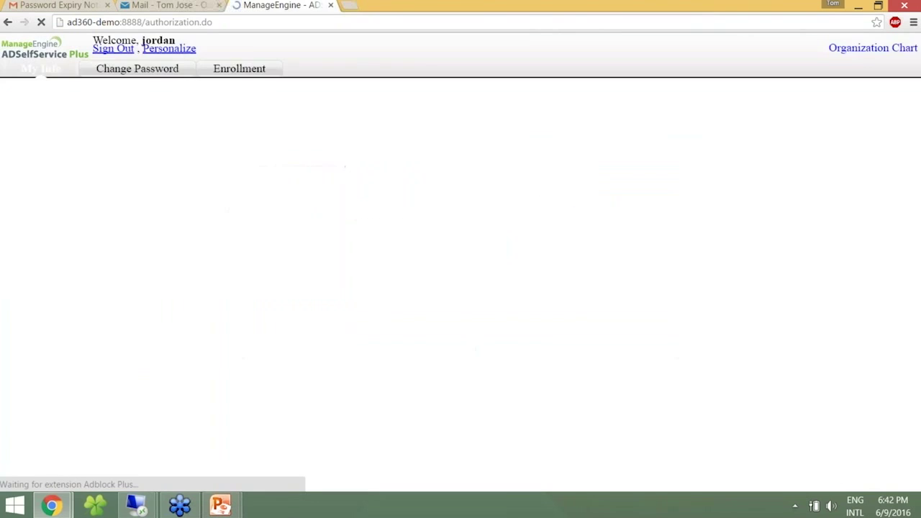
# Change the password by entering the old password and the new password twice.
pyautogui.click(84, 66)
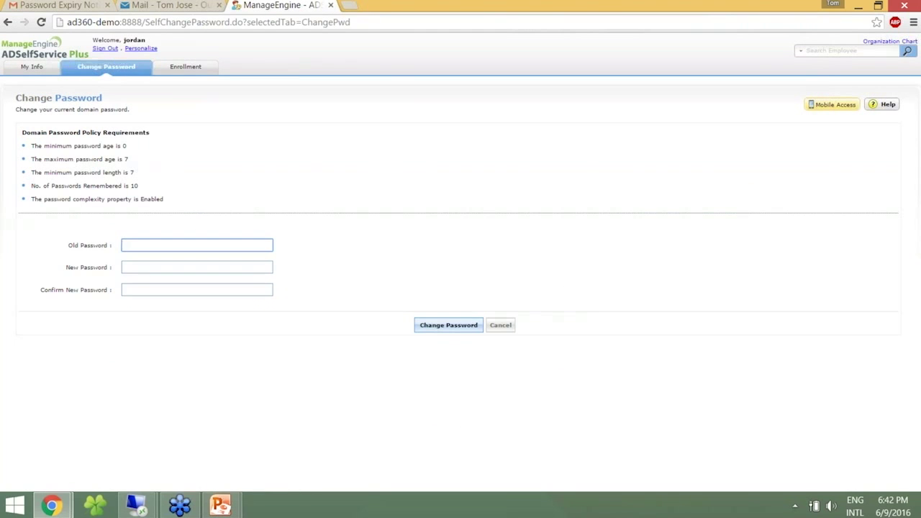
pyautogui.write('•••••••')
pyautogui.press('Tab')
pyautogui.write('•••••••••')
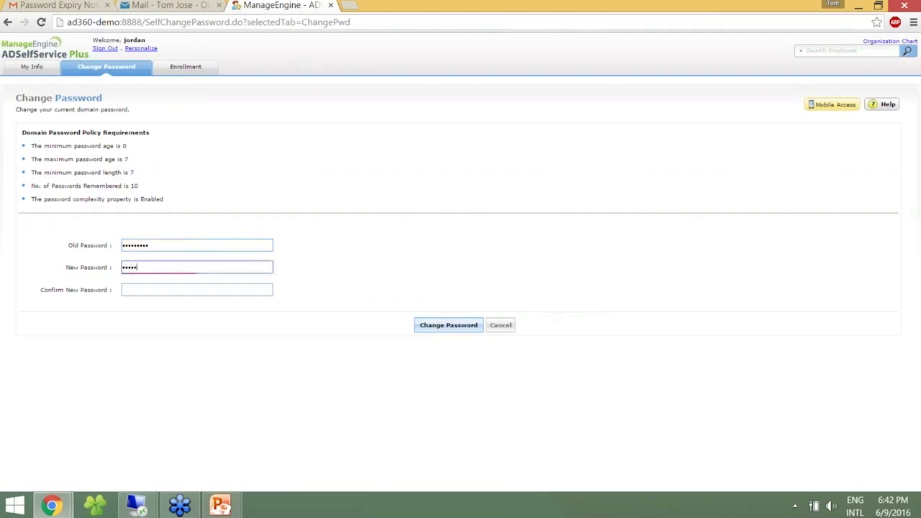
pyautogui.write('••••')
pyautogui.press('Tab')
pyautogui.write('•••••')
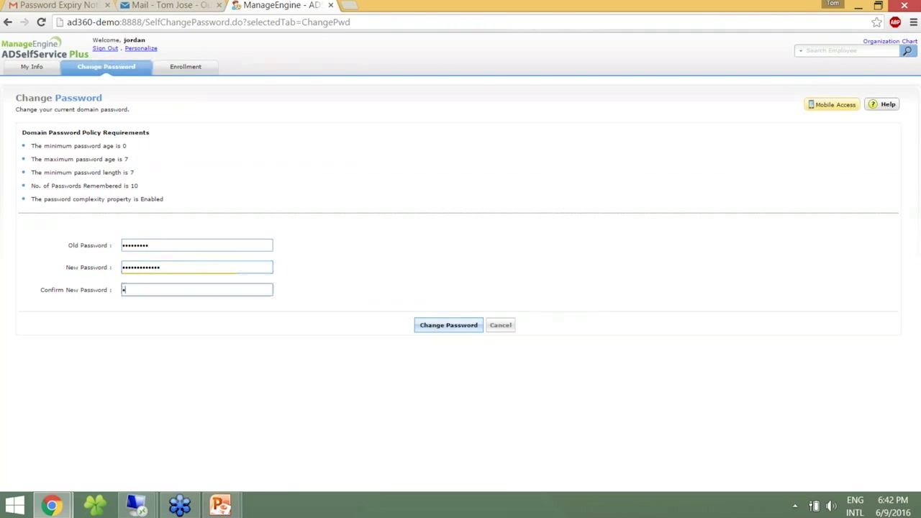
pyautogui.write('••••••••')
pyautogui.click(448, 325)
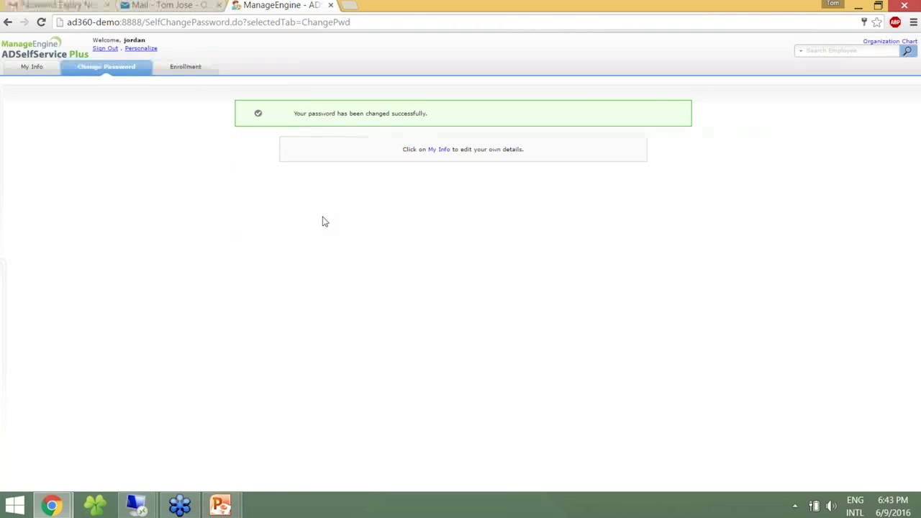
# Sign out, then show the Advanced options of the Soon-to-expire Password Notification Scheduler.
pyautogui.click(105, 49)
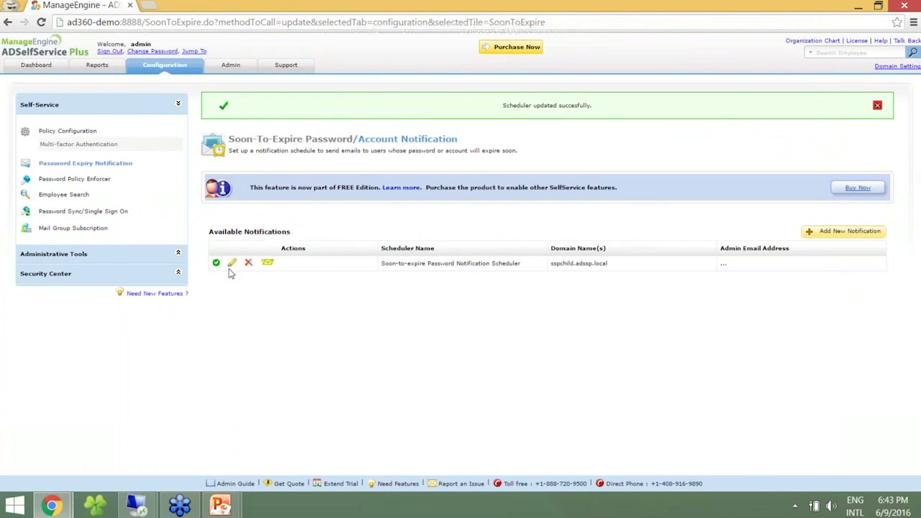
pyautogui.click(232, 263)
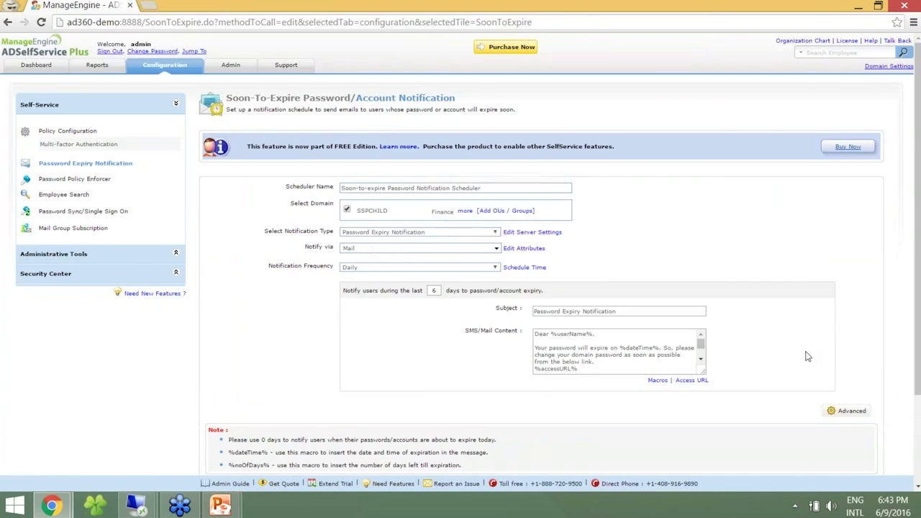
pyautogui.click(847, 411)
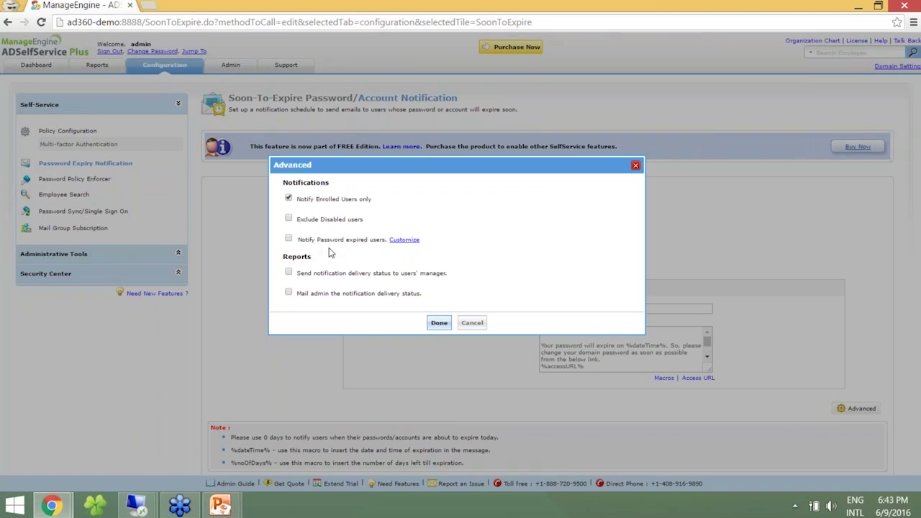
# Enable Notify Password expired users and customise its mail with 'from the bevow link.', %accessURL% and displayName.
pyautogui.click(289, 238)
pyautogui.click(404, 241)
pyautogui.click(495, 268)
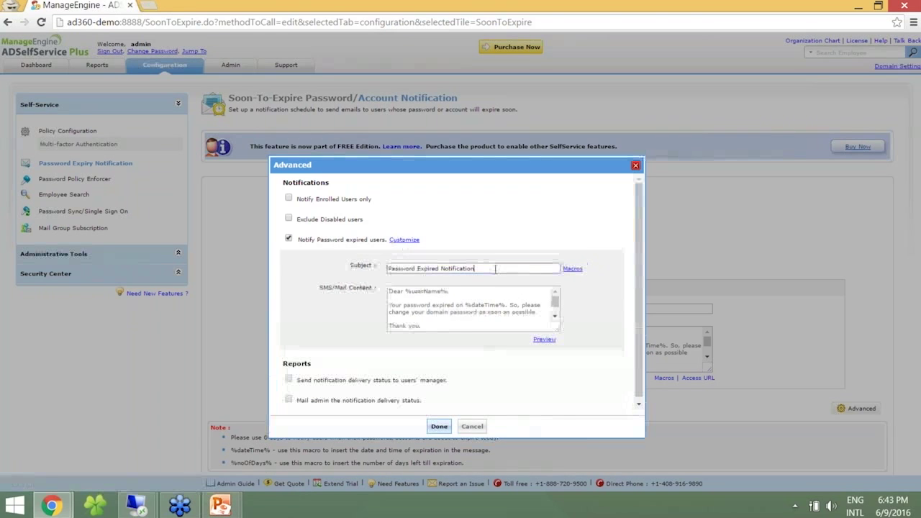
pyautogui.click(447, 291)
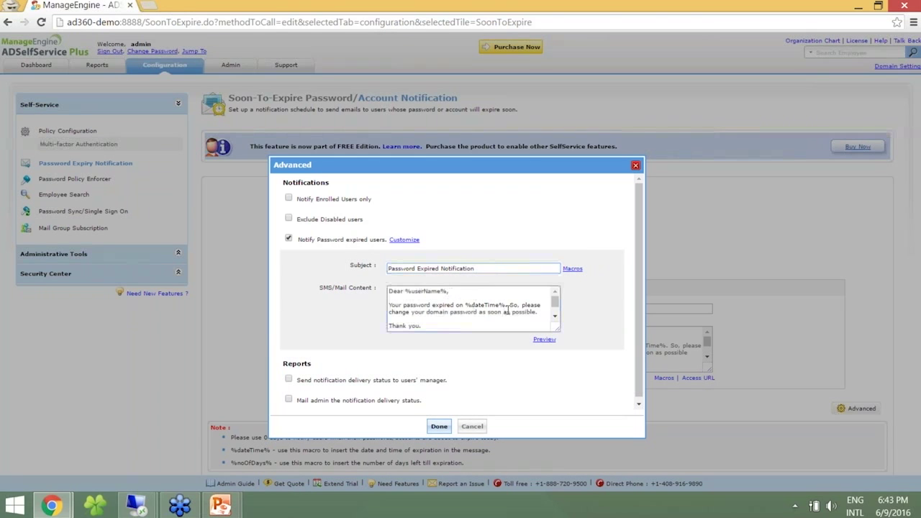
pyautogui.write('.')
pyautogui.click(538, 312)
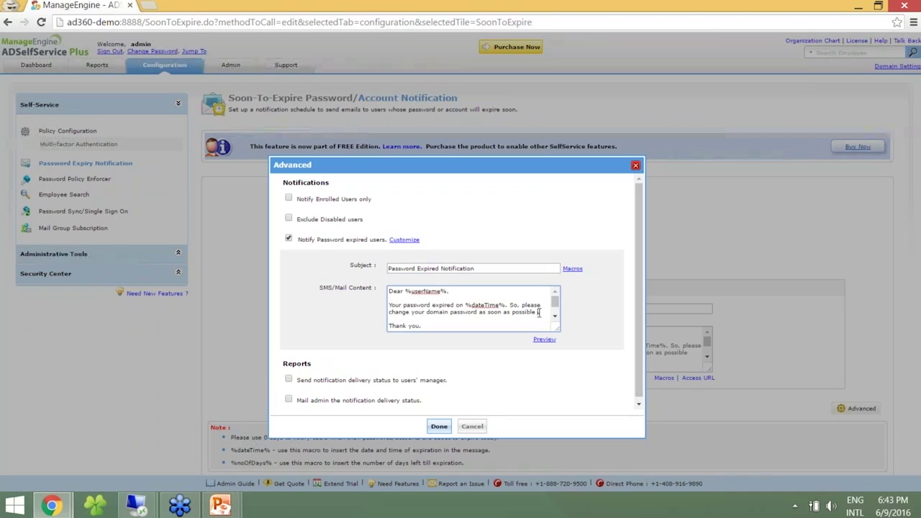
pyautogui.write('from the bev')
pyautogui.write('ow')
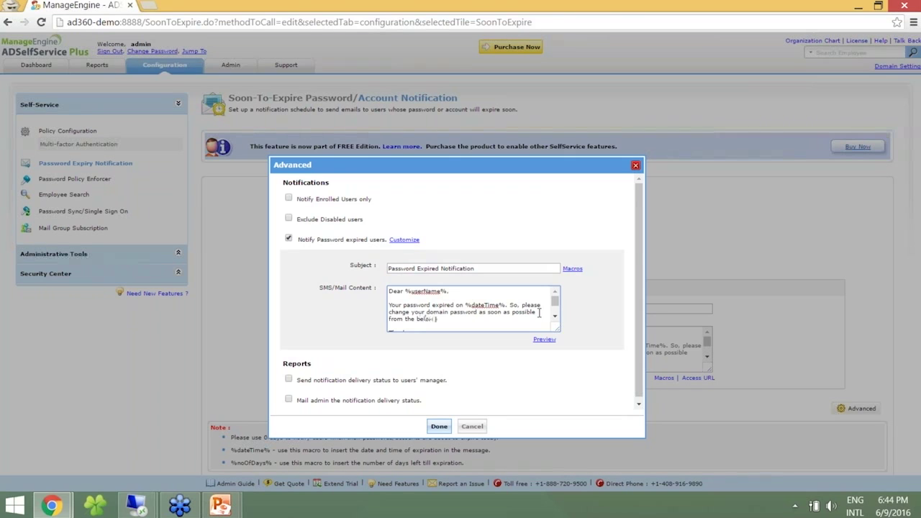
pyautogui.write(' link.')
pyautogui.press('Return')
pyautogui.write('%accessURL%.')
pyautogui.moveTo(409, 291); pyautogui.dragTo(440, 292)
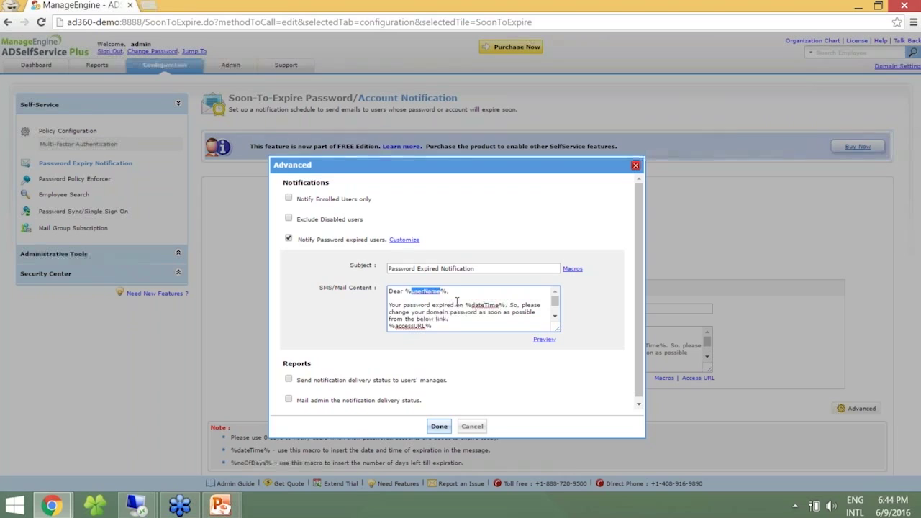
pyautogui.write('displayName')
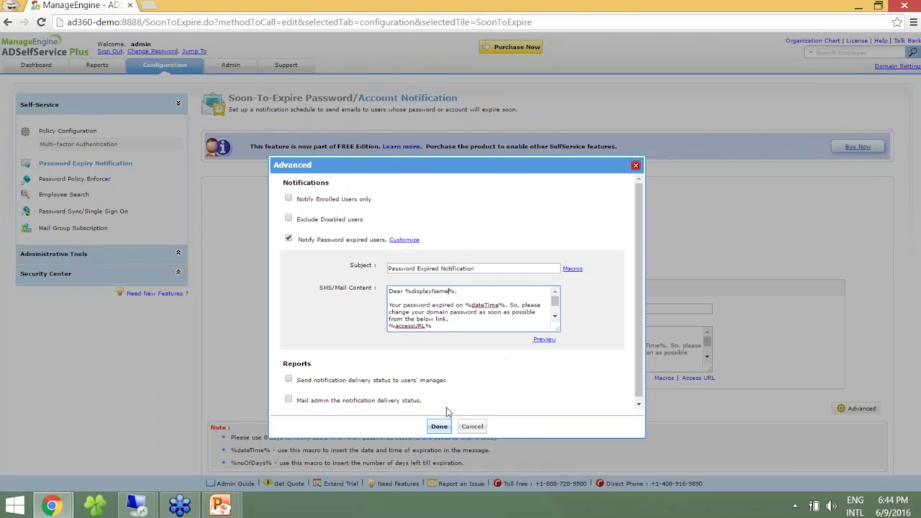
# Keep the advanced option changes and save the updated notification scheduler.
pyautogui.click(438, 425)
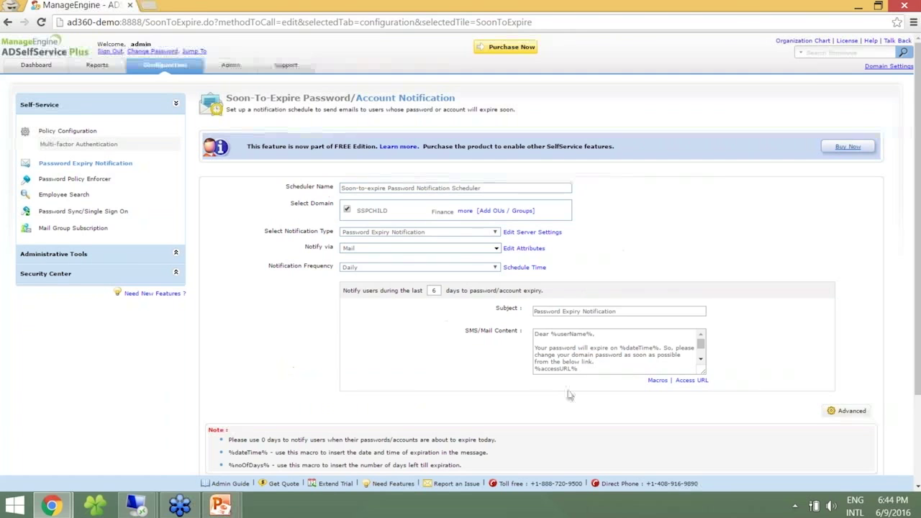
pyautogui.scroll(-3, 569, 395)
pyautogui.click(504, 393)
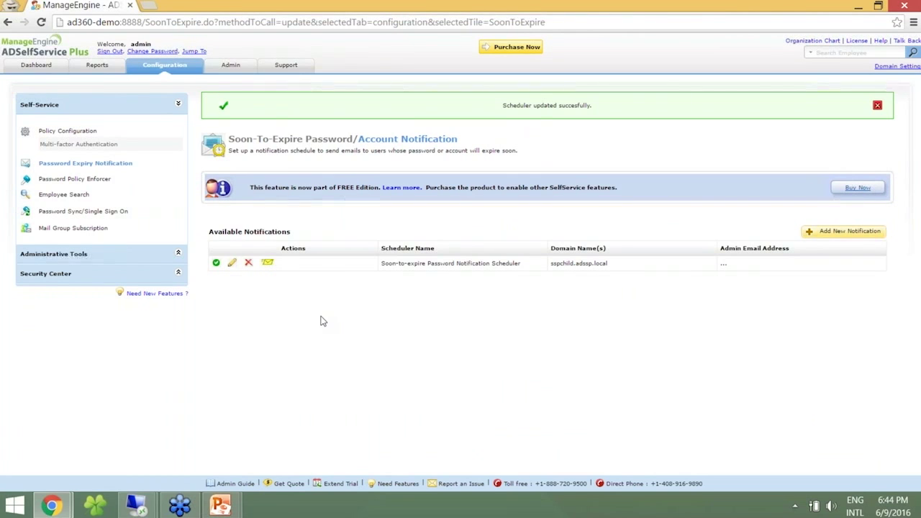
# Open Gmail's Password Expired Notification email from the ADSSP Workshop list and follow its AD360-DEMO:8888 link.
pyautogui.hotkey('alt', 'Tab')
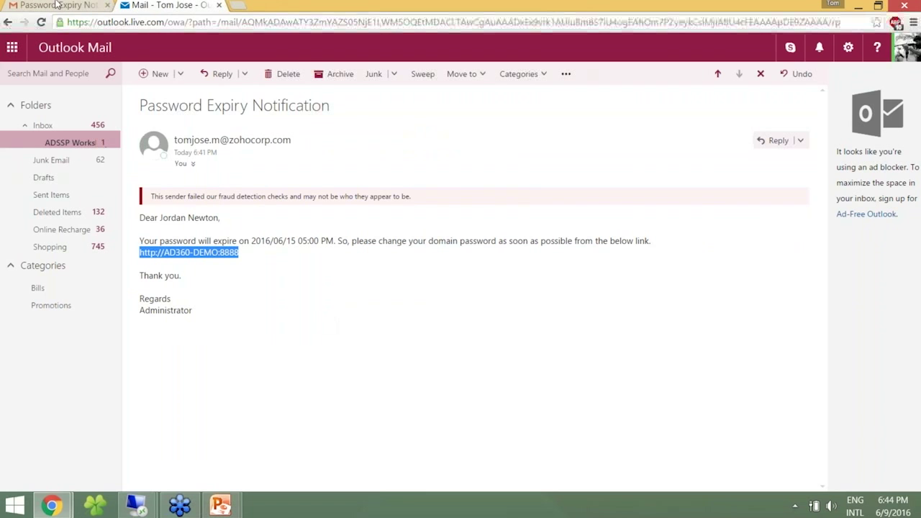
pyautogui.click(56, 5)
pyautogui.click(141, 77)
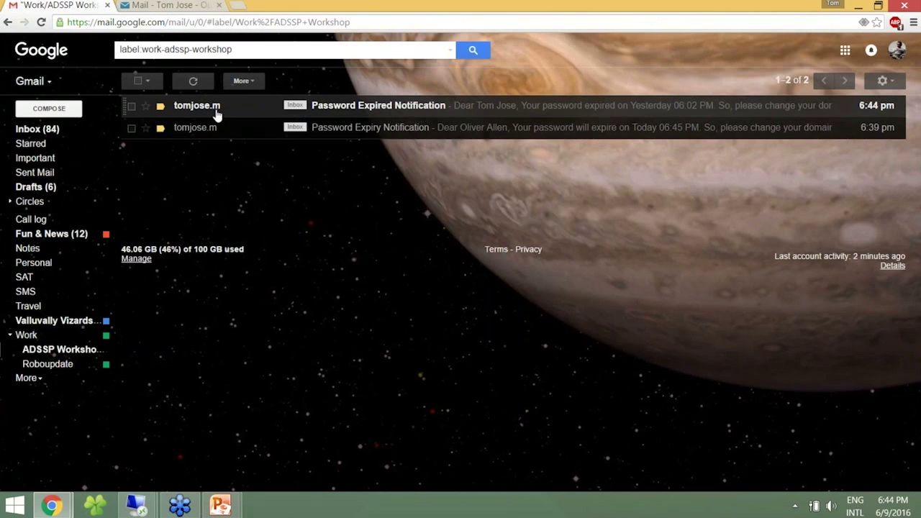
pyautogui.click(215, 112)
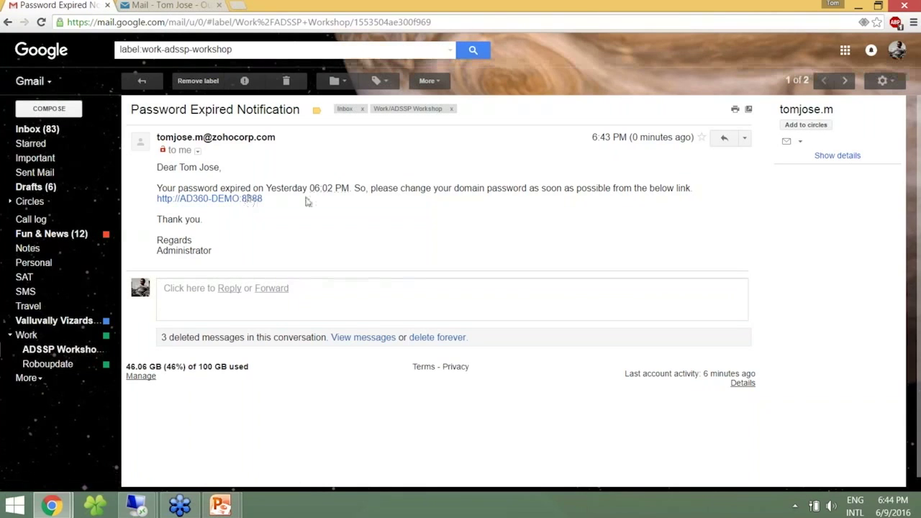
pyautogui.click(237, 205)
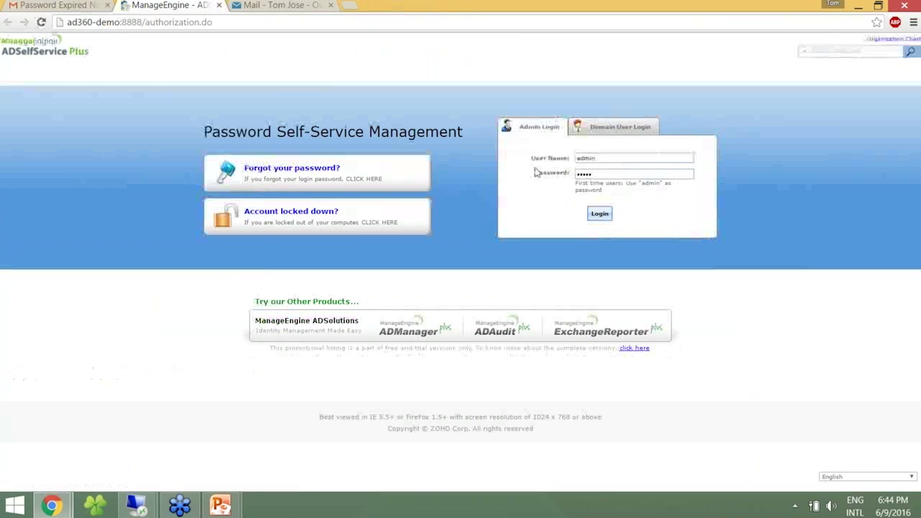
# Begin a forgotten-password reset for the domain user, sending the code to their only e-mail after the captcha.
pyautogui.click(320, 179)
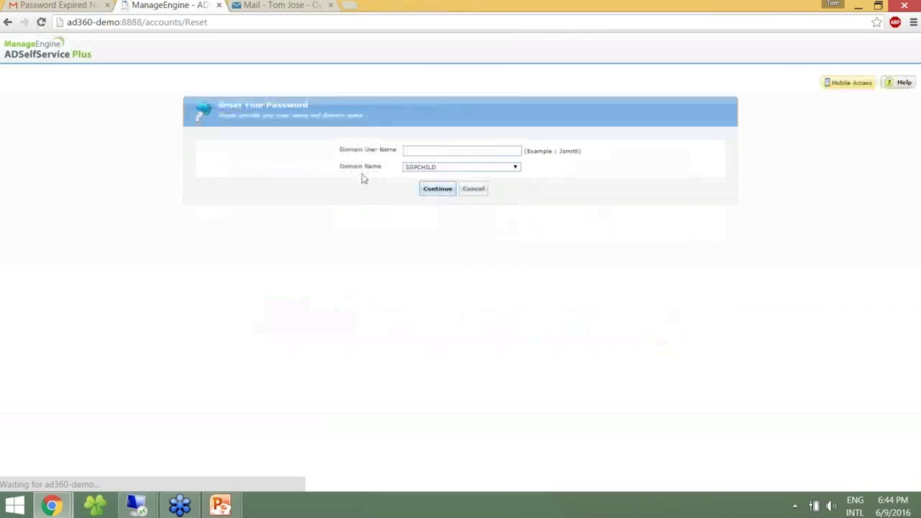
pyautogui.press('Return')
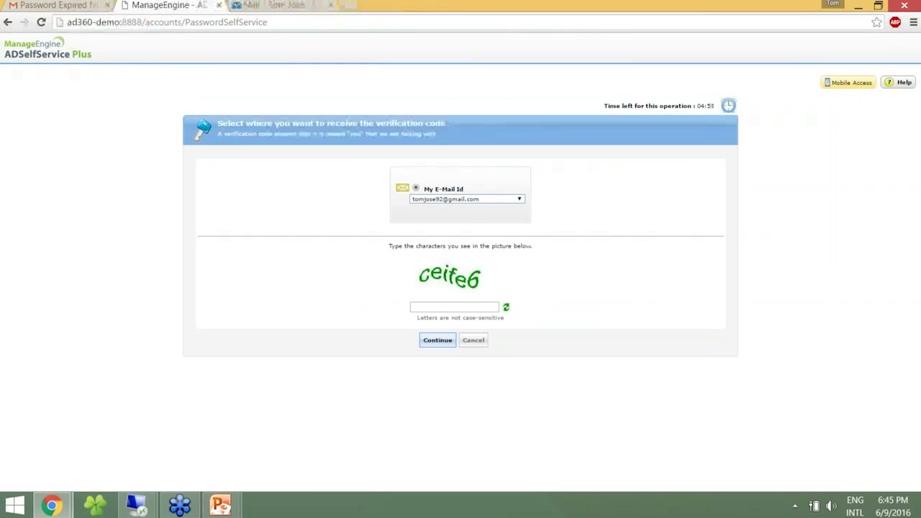
pyautogui.click(466, 199)
pyautogui.click(467, 206)
pyautogui.click(433, 306)
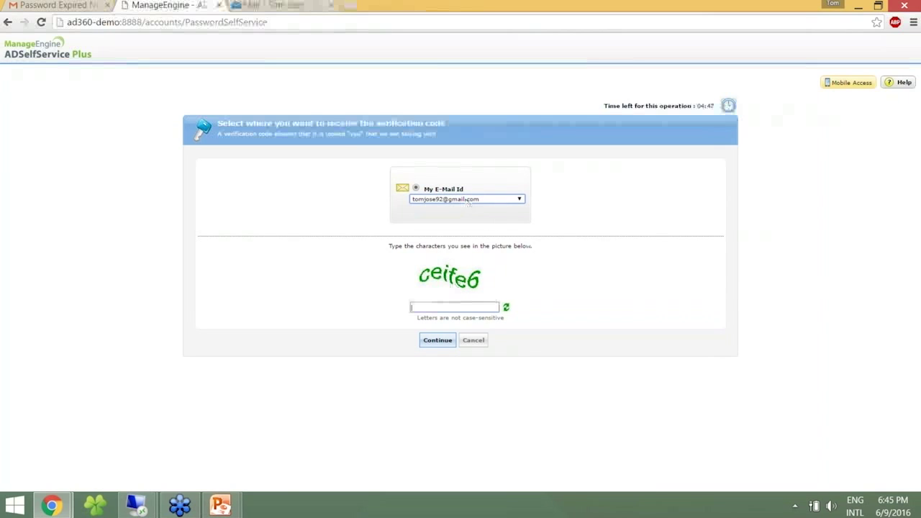
pyautogui.write('ceife6')
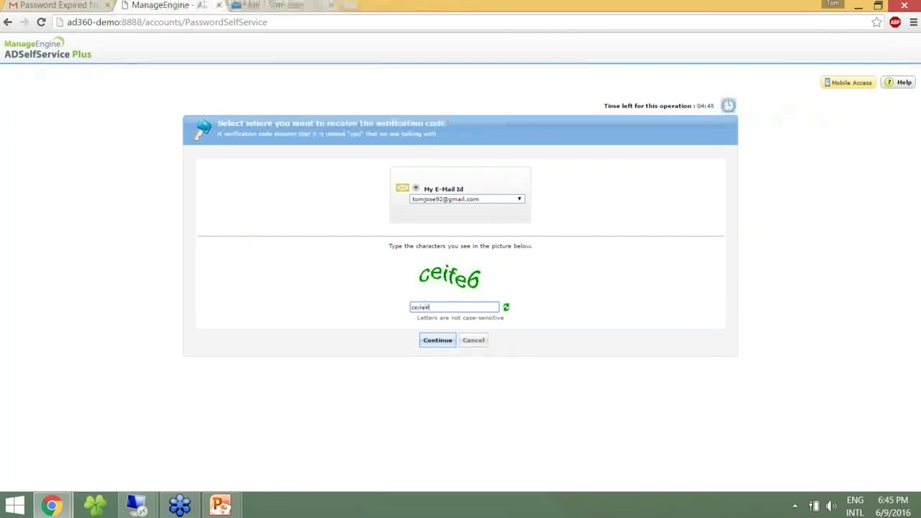
pyautogui.click(429, 337)
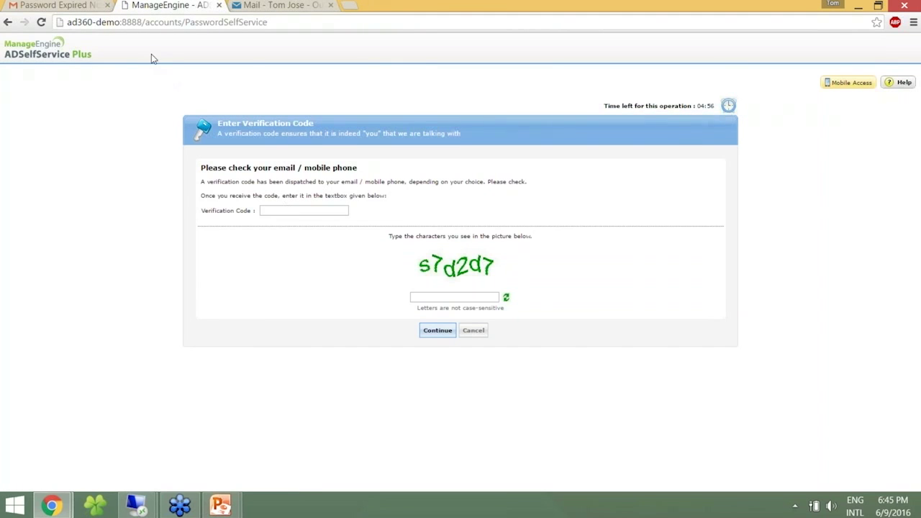
# Copy the code from Gmail's Password Reset Confirmation email into the ADSelfService Verification Code field.
pyautogui.click(72, 5)
pyautogui.click(140, 81)
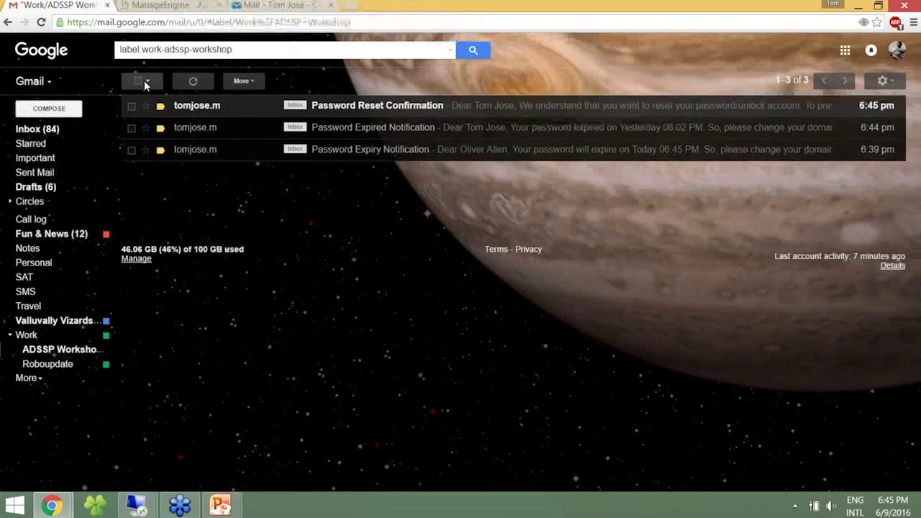
pyautogui.click(377, 105)
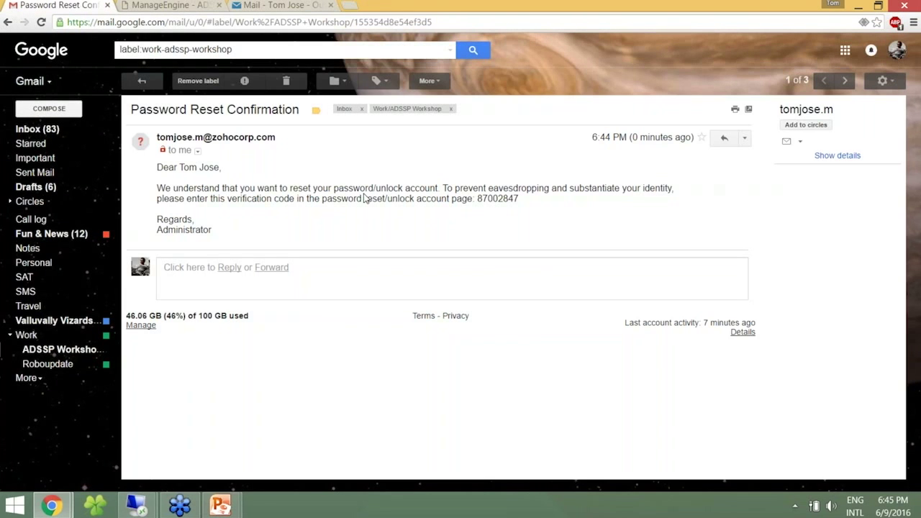
pyautogui.doubleClick(513, 199)
pyautogui.hotkey('ctrl', 'c')
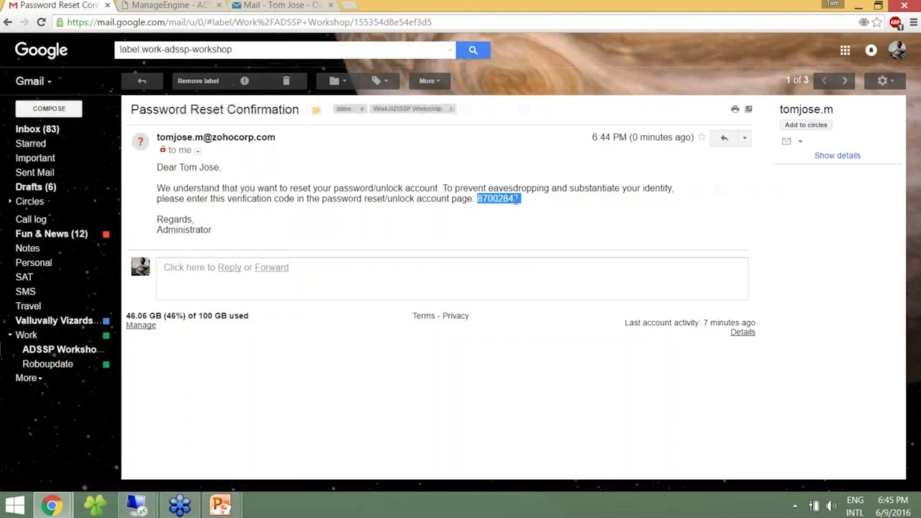
pyautogui.click(171, 5)
pyautogui.click(270, 210)
pyautogui.hotkey('ctrl', 'v')
# Fill in the displayed captcha characters and submit the verification code.
pyautogui.click(477, 299)
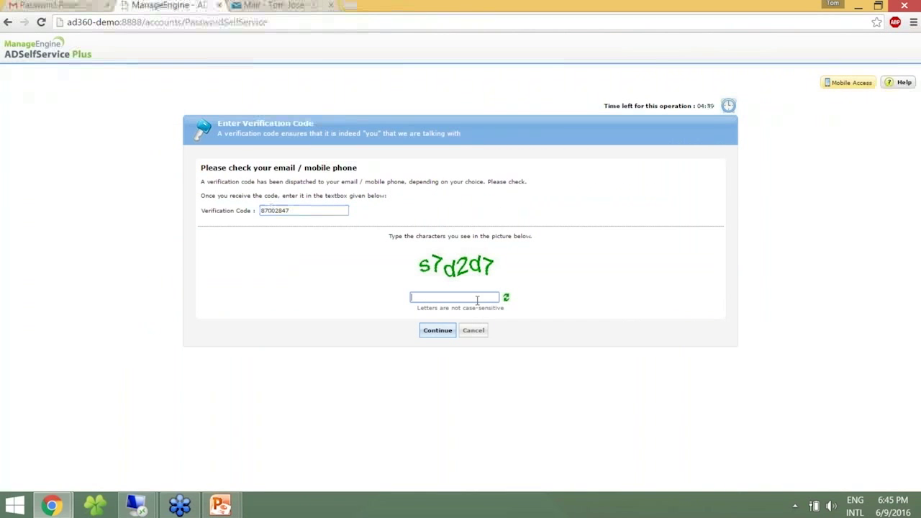
pyautogui.write('s7d2d7')
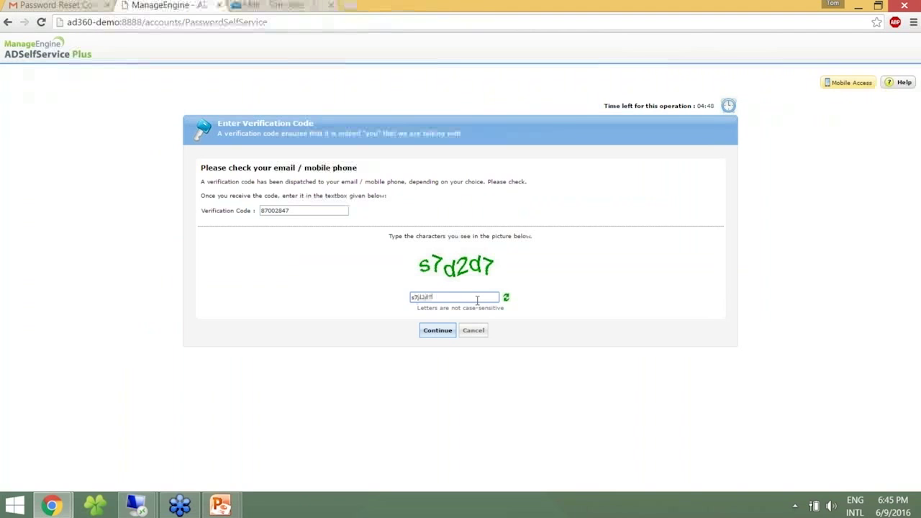
pyautogui.click(431, 332)
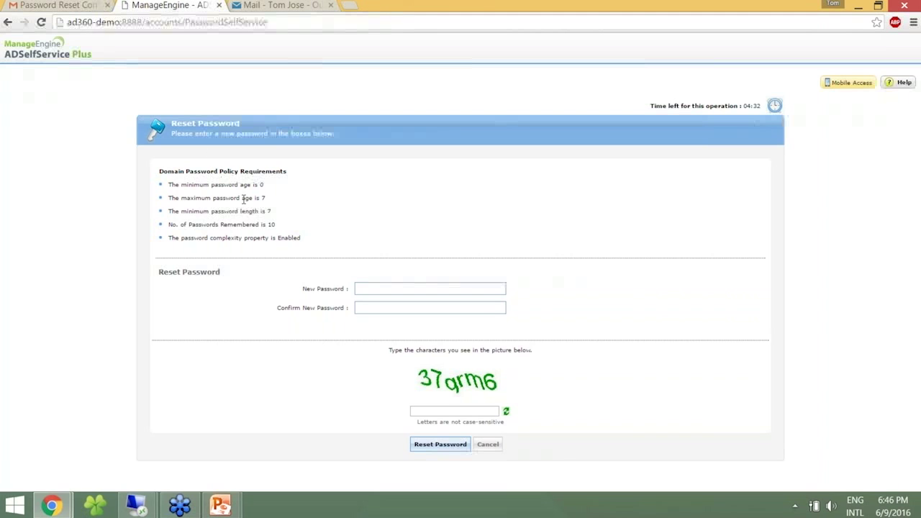
# Enter the new password in both fields, fill in the captcha, and submit the reset.
pyautogui.click(423, 285)
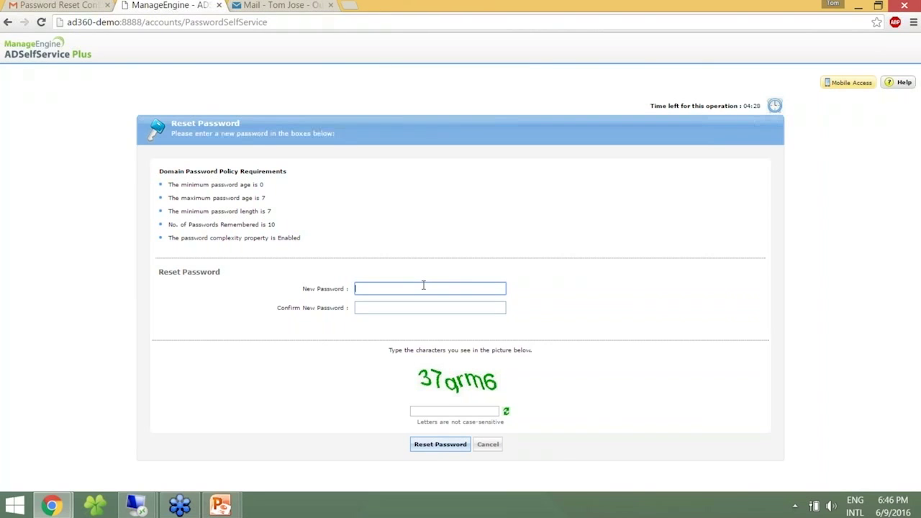
pyautogui.write('•••••••••')
pyautogui.press('Tab')
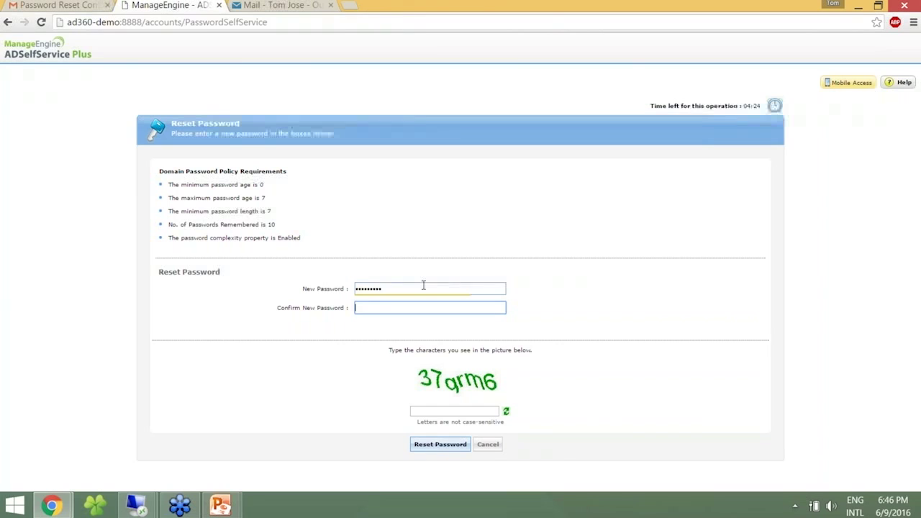
pyautogui.write('•••••••••')
pyautogui.press('Tab')
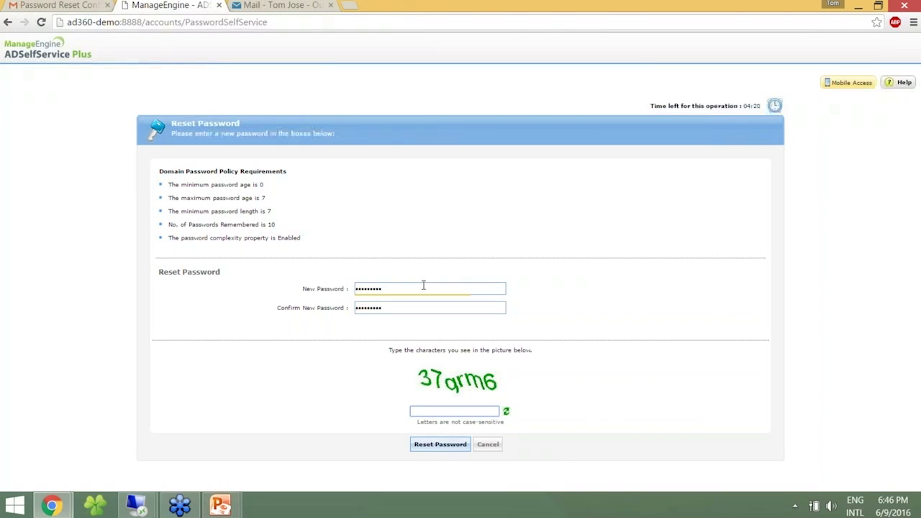
pyautogui.write('37grm6')
pyautogui.click(441, 445)
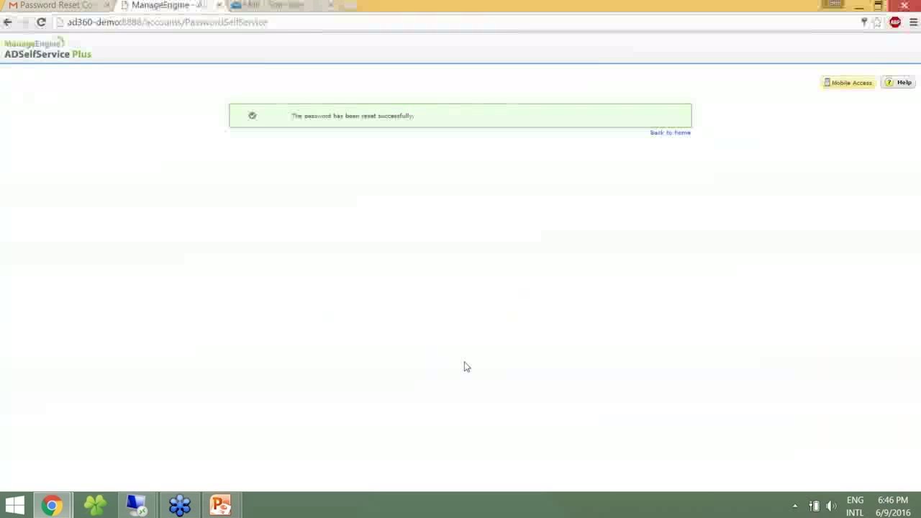
# Return from the self-service page to the admin console.
pyautogui.click(669, 134)
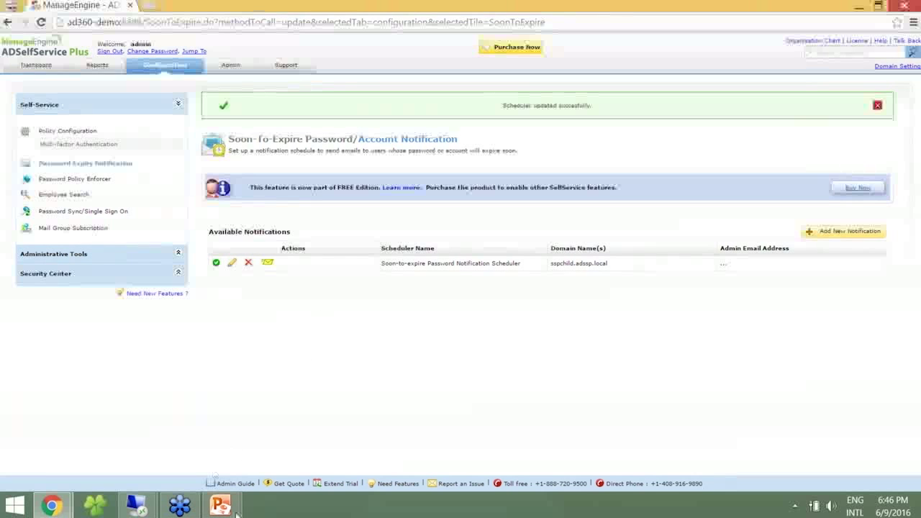
pyautogui.moveTo(235, 509)
pyautogui.click(287, 458)
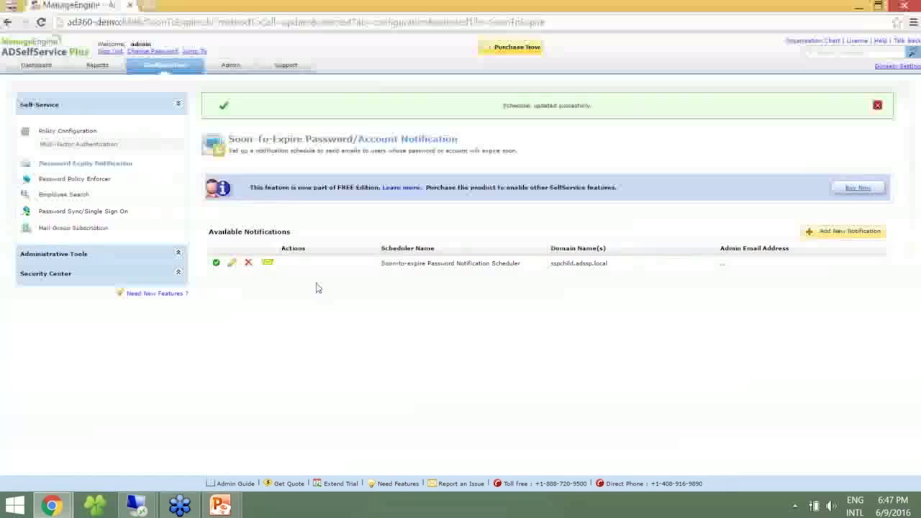
# Add a notification named 'Password Expiry Notification for Specific Days' targeting the SSPCHILD Auditing OU.
pyautogui.click(880, 234)
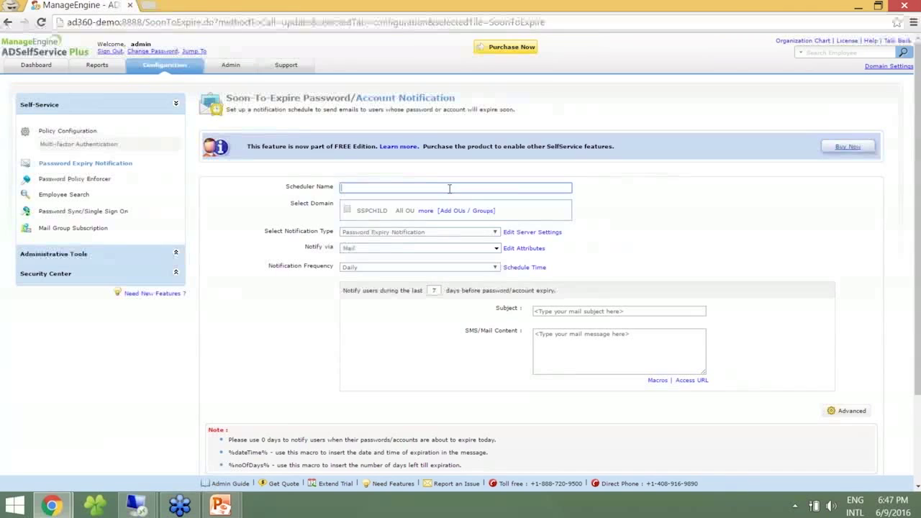
pyautogui.write('Password Expiry Notification')
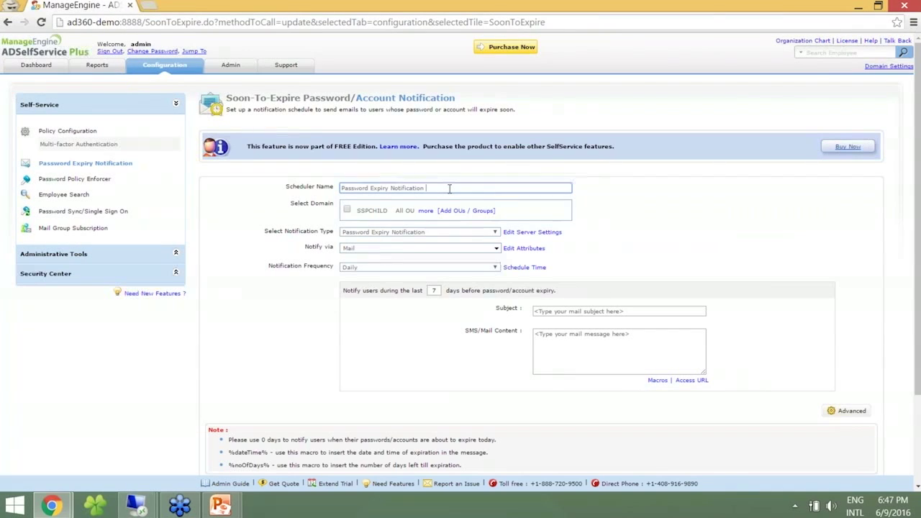
pyautogui.write(' for al')
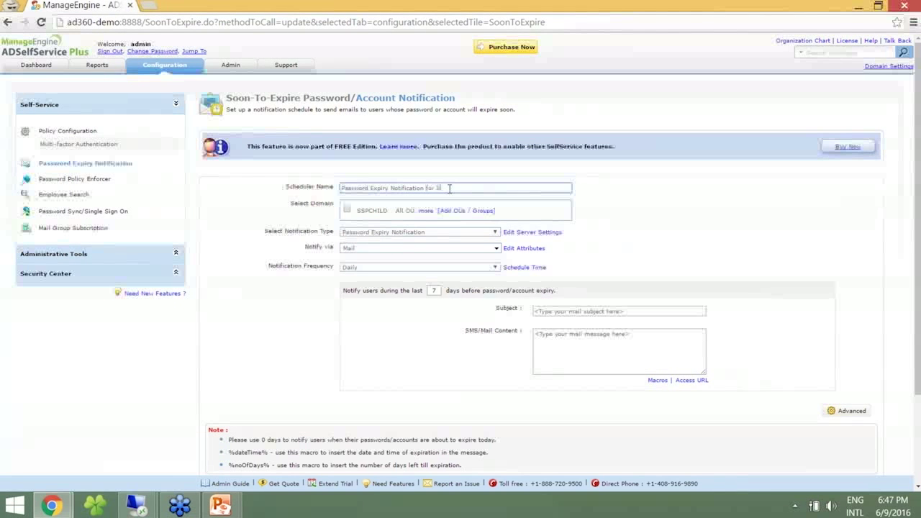
pyautogui.write('cific Days')
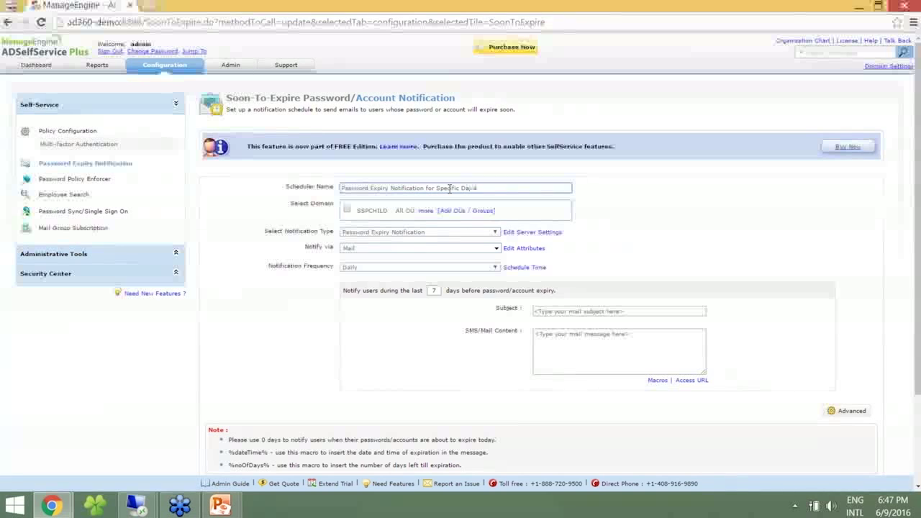
pyautogui.click(453, 211)
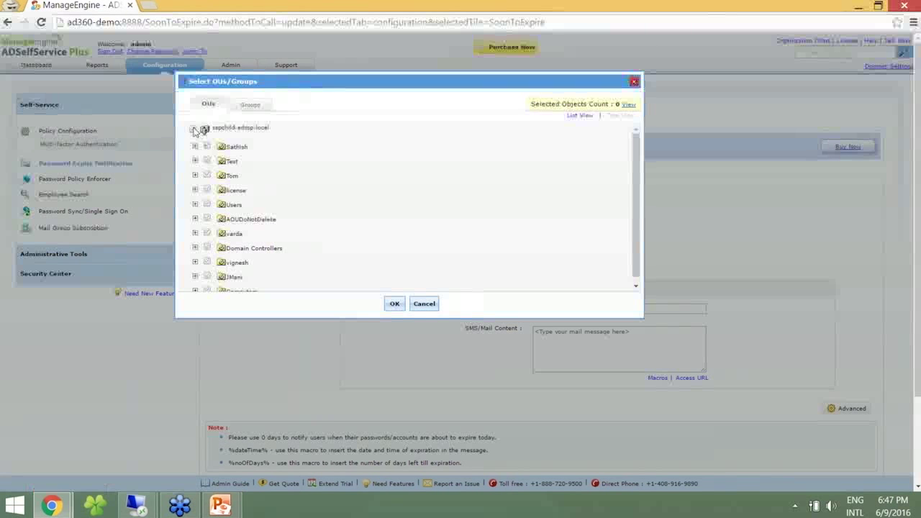
pyautogui.click(194, 175)
pyautogui.click(223, 205)
pyautogui.click(393, 304)
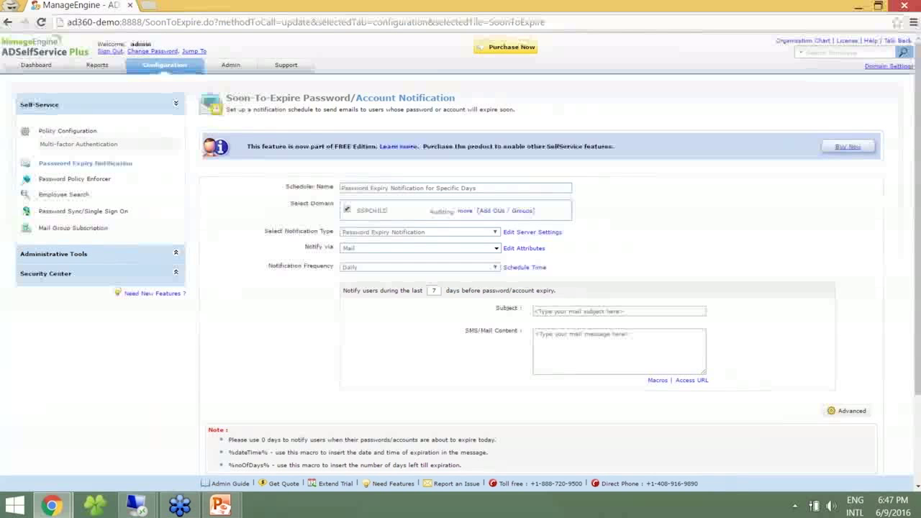
pyautogui.click(410, 267)
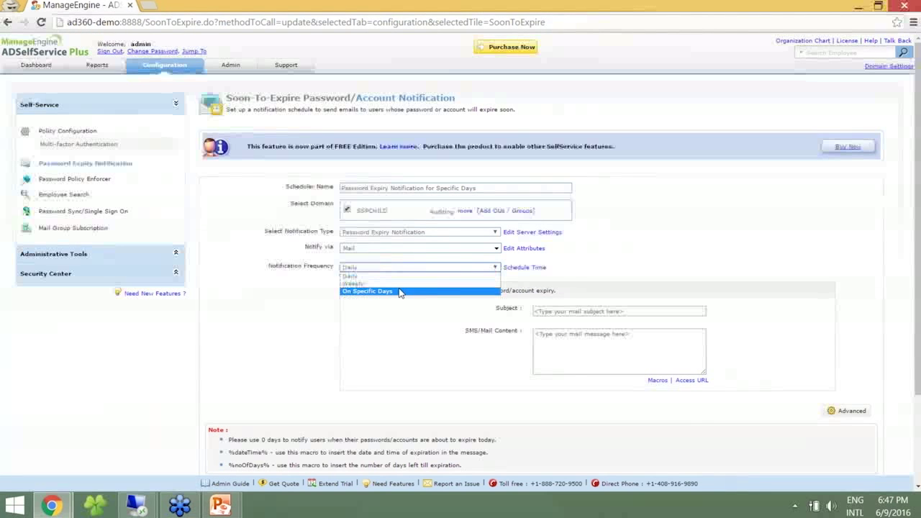
# Use On Specific Days and give the 7-day reminder subject 'in 7 Days' with a %displayName% greeting.
pyautogui.click(400, 291)
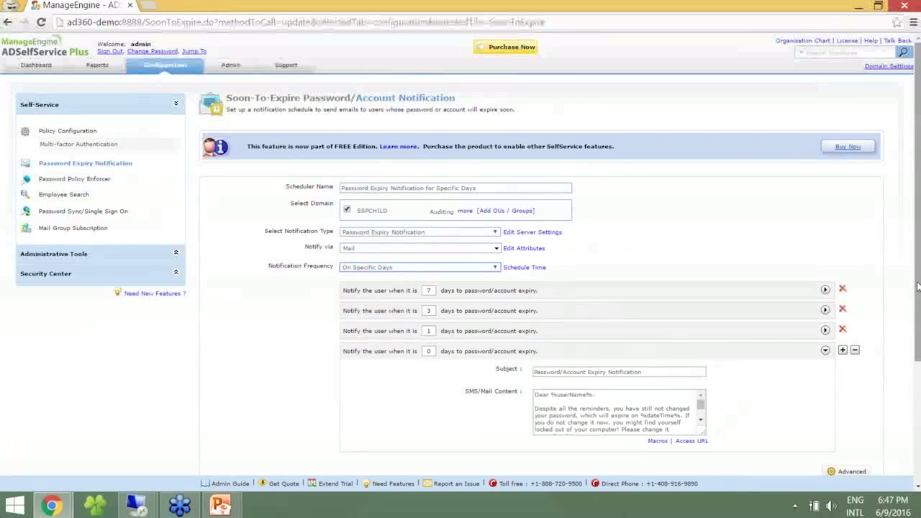
pyautogui.scroll(-1, 552, 317)
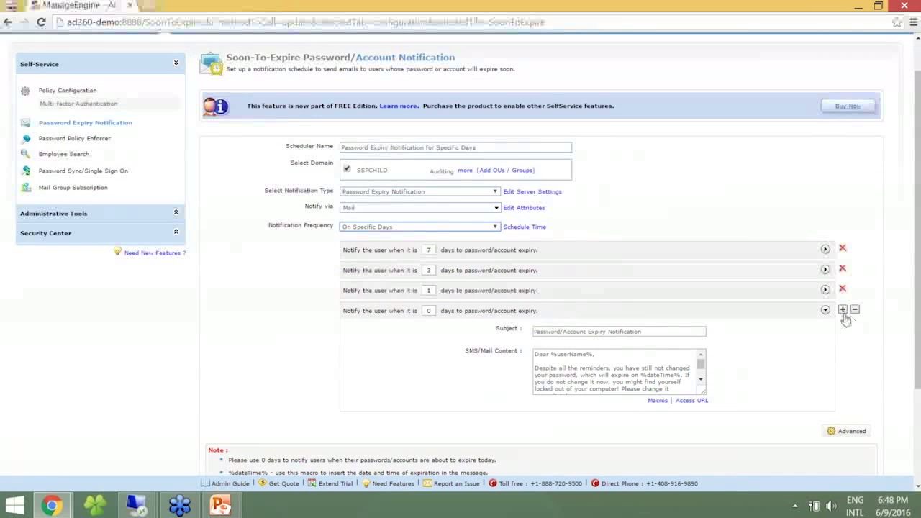
pyautogui.click(825, 250)
pyautogui.click(672, 270)
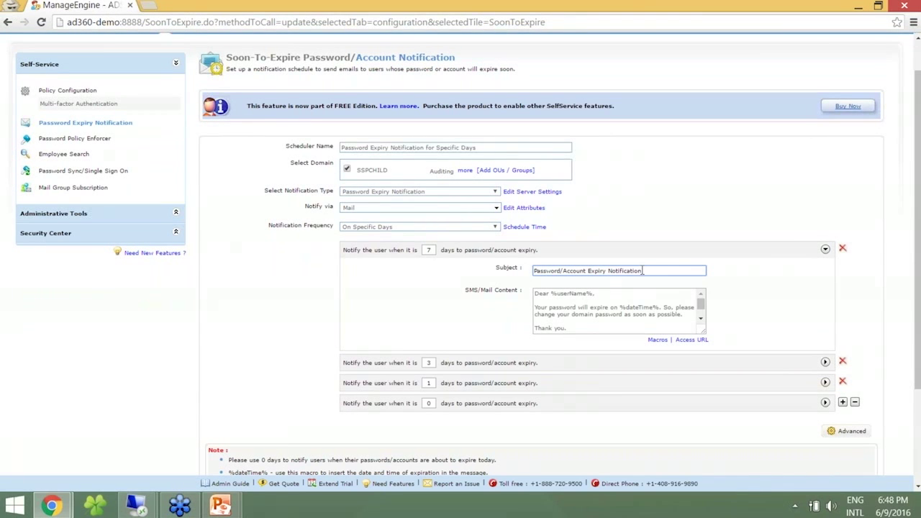
pyautogui.write('in 7 Days')
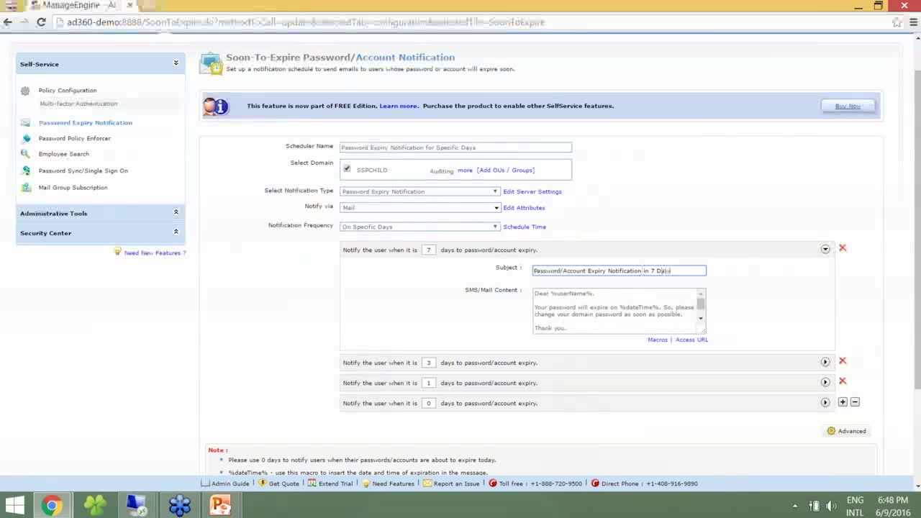
pyautogui.doubleClick(572, 293)
pyautogui.write('displayName')
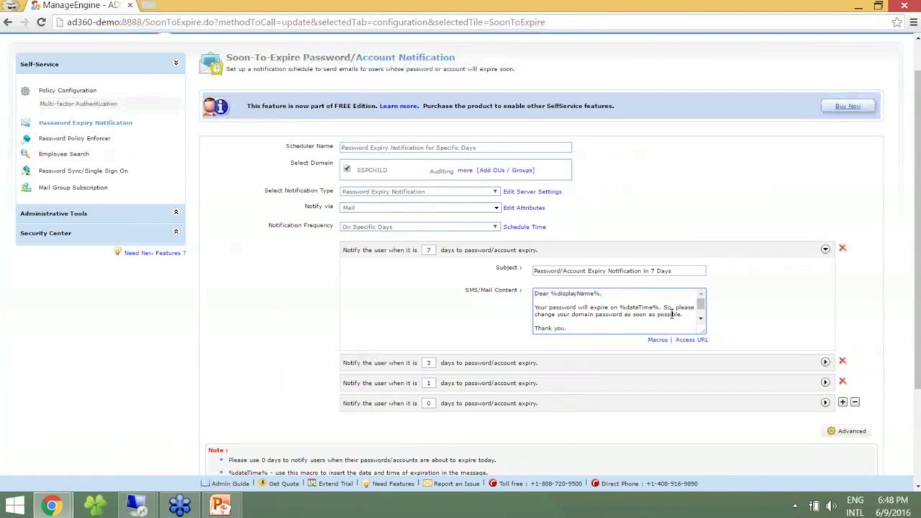
pyautogui.click(816, 271)
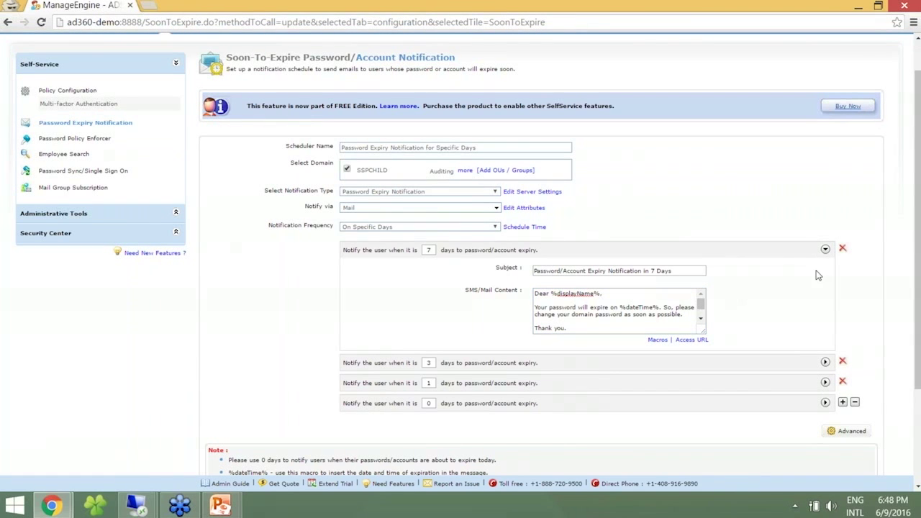
pyautogui.click(825, 250)
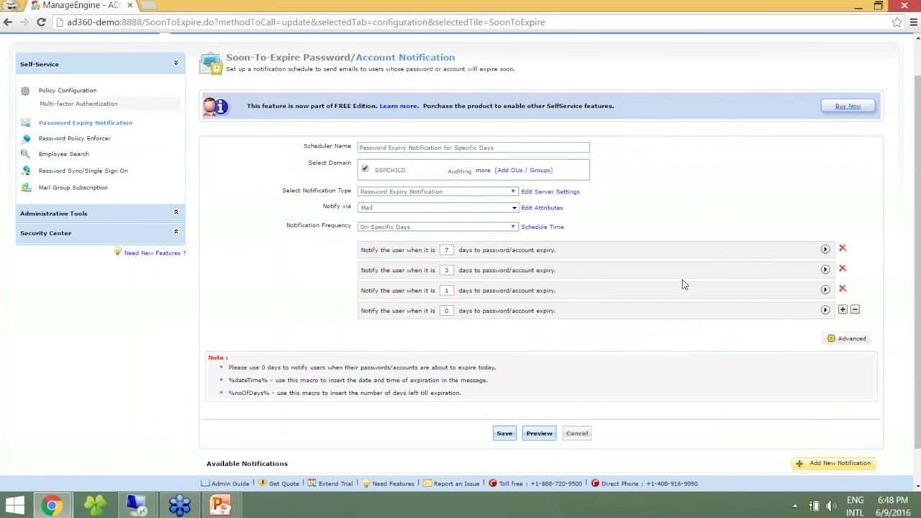
# Change the 3-day reminder to 6 days and make its subject end 'in 6 Days'.
pyautogui.click(825, 269)
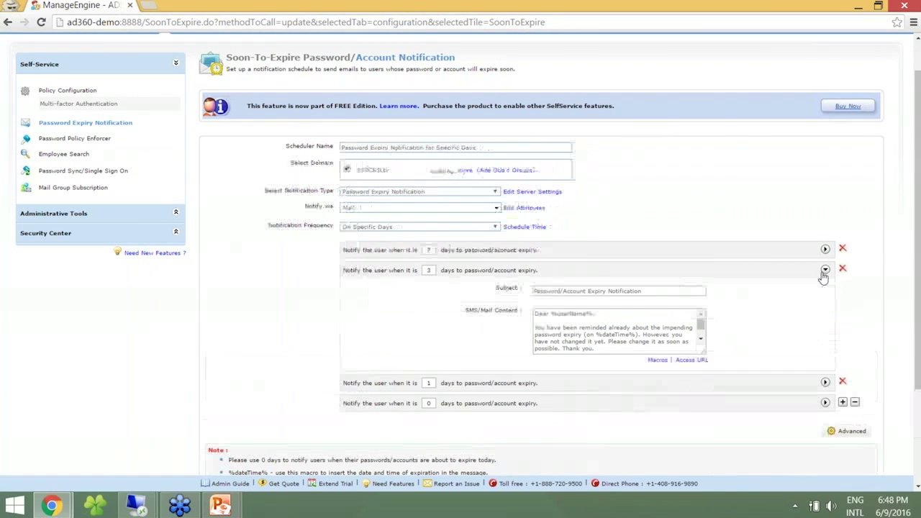
pyautogui.doubleClick(428, 270)
pyautogui.write('6')
pyautogui.click(693, 290)
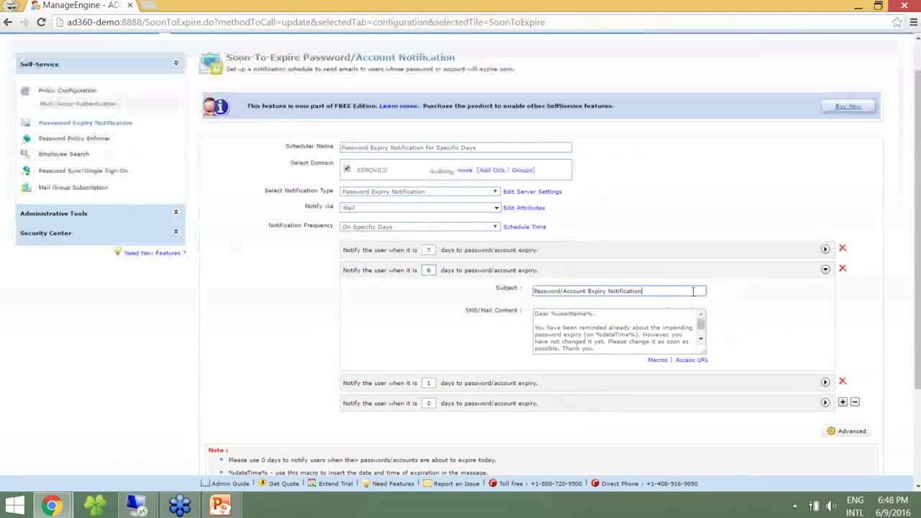
pyautogui.write('in')
# Greet 6-day recipients with %displayName% and add %accessURL% on a new line after the closing.
pyautogui.click(698, 341)
pyautogui.click(701, 339)
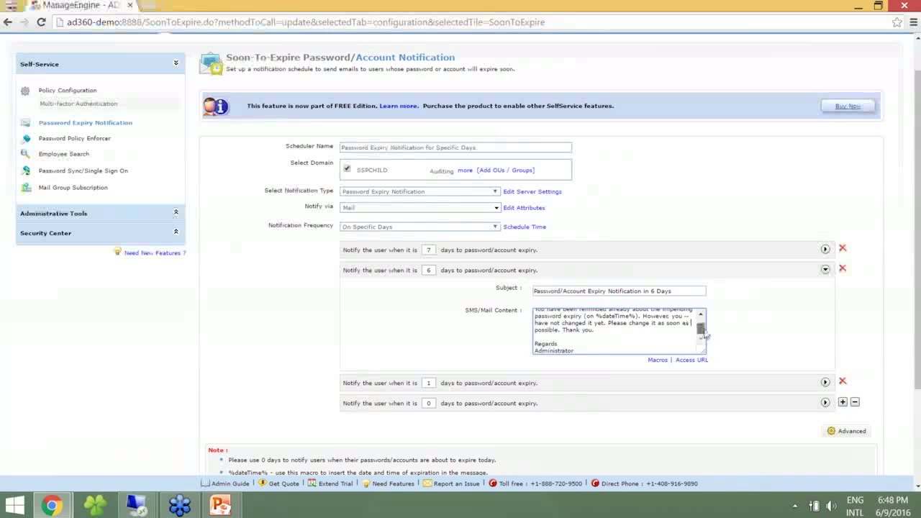
pyautogui.scroll(3, 699, 321)
pyautogui.doubleClick(579, 313)
pyautogui.write('displayName')
pyautogui.press('Down')
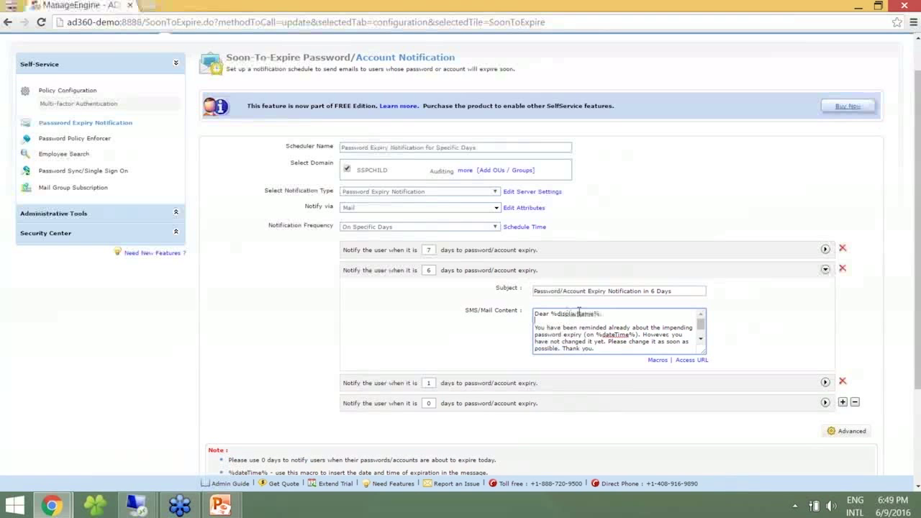
pyautogui.press('Return')
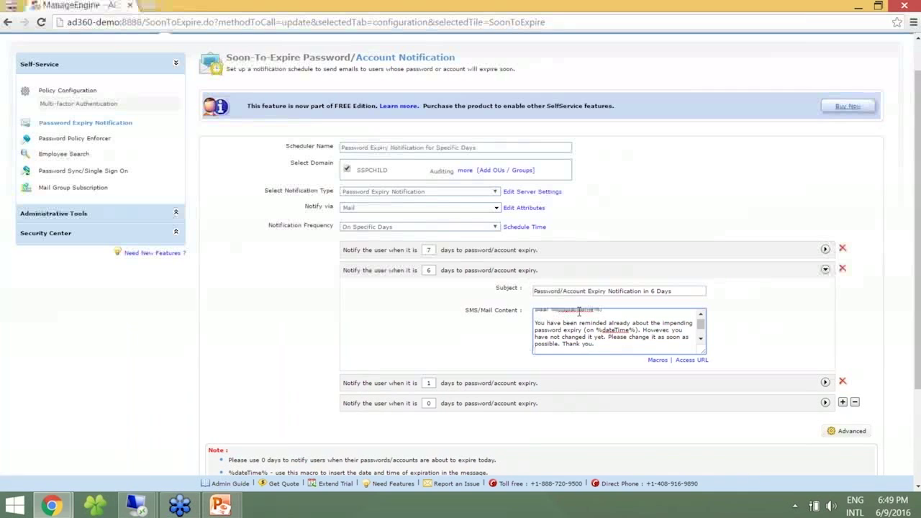
pyautogui.write('%accessUrl')
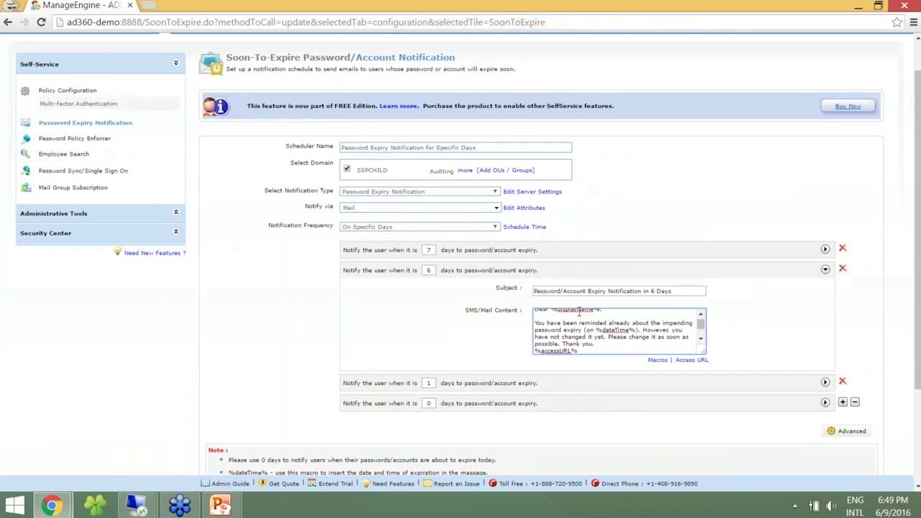
pyautogui.click(825, 269)
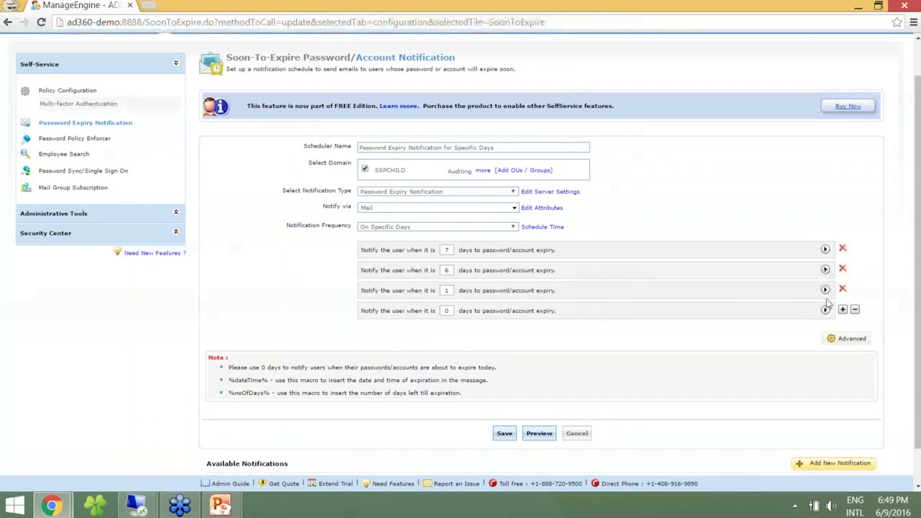
# Make the next reminder 5 days, subject ending 'in 5 Days', with %accessURL% after 'immediately.'.
pyautogui.click(825, 289)
pyautogui.doubleClick(429, 290)
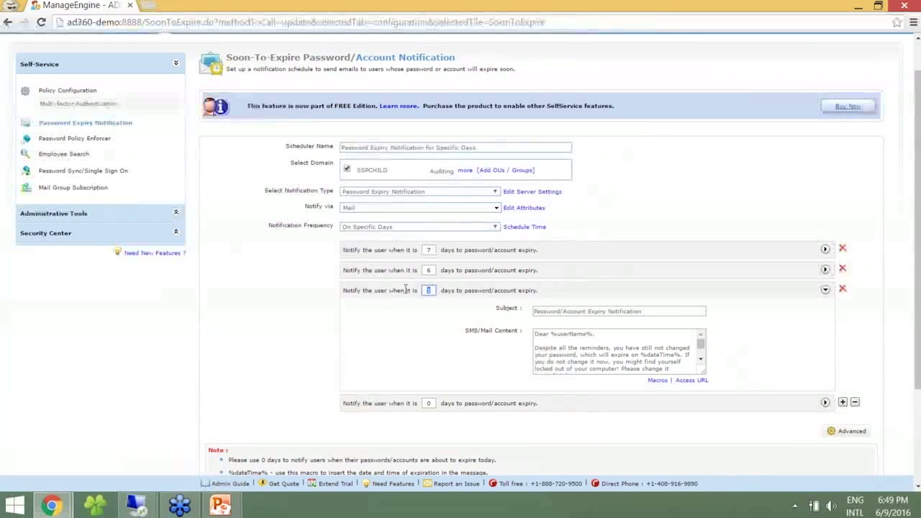
pyautogui.click(650, 315)
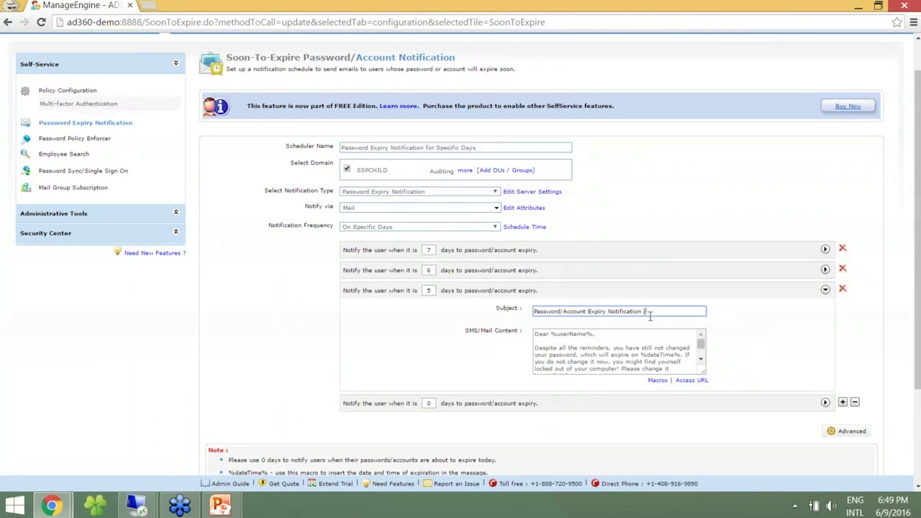
pyautogui.write('in 5 Days')
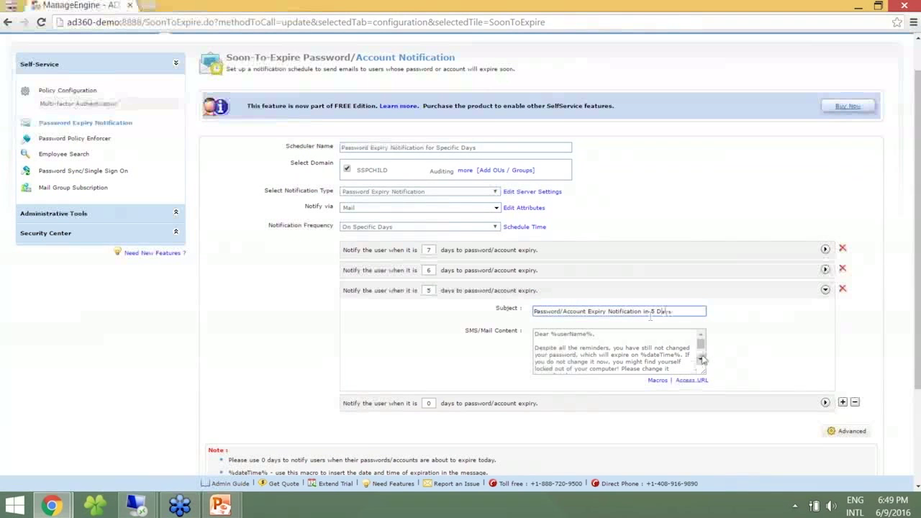
pyautogui.click(702, 352)
pyautogui.scroll(3, 701, 353)
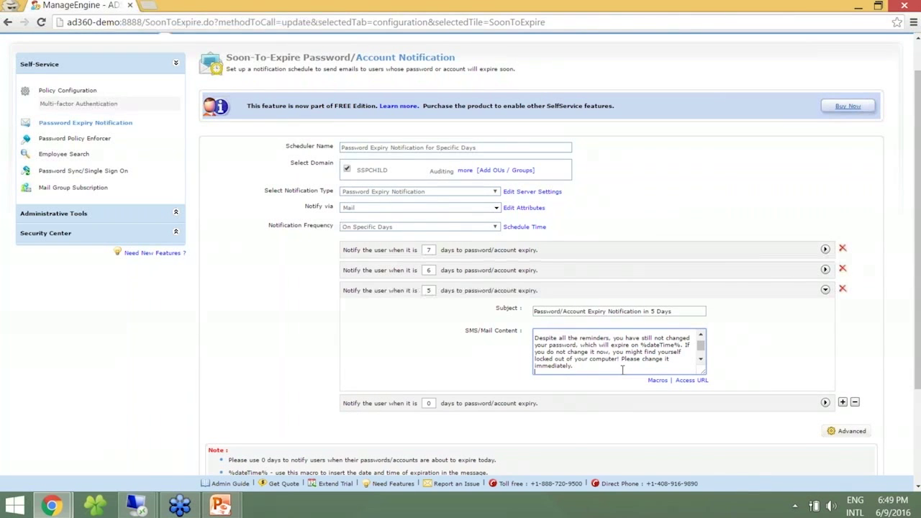
pyautogui.press('Return')
pyautogui.write('%a')
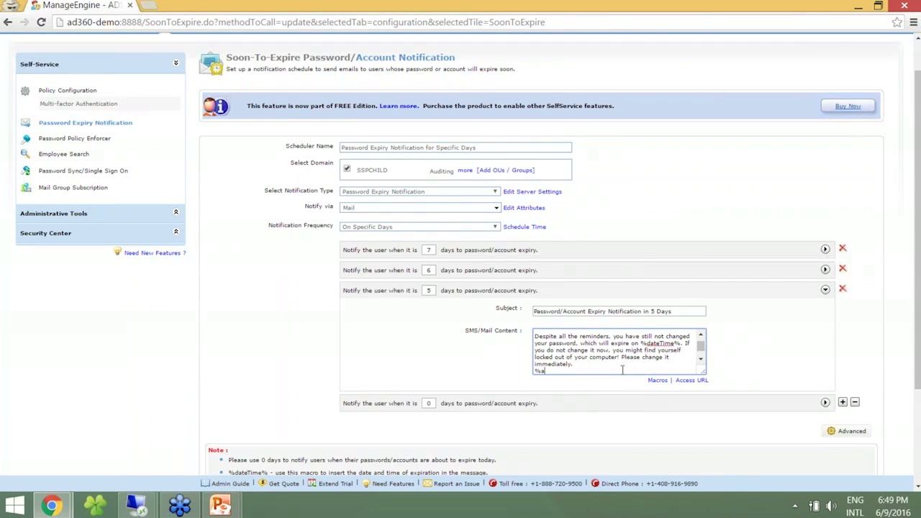
pyautogui.write('ccessURL%')
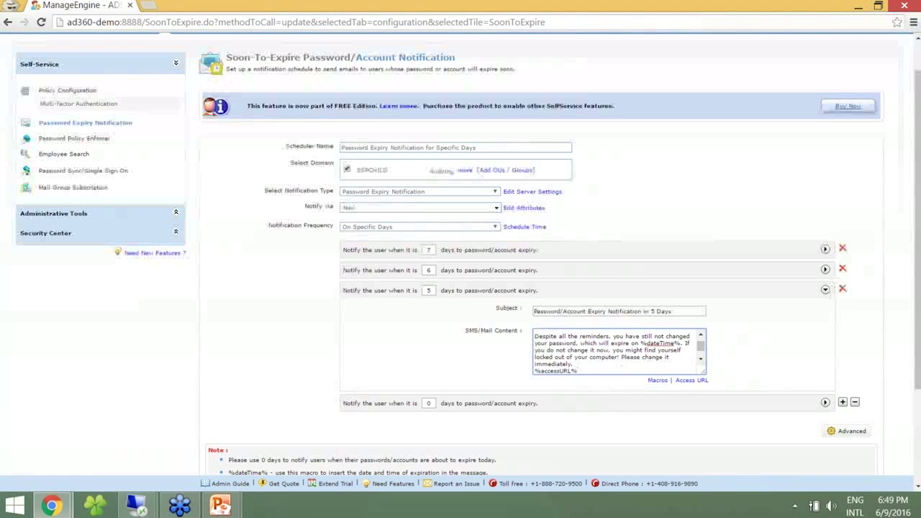
pyautogui.click(825, 289)
# Add a new reminder row set to 4 days before expiry.
pyautogui.click(824, 310)
pyautogui.click(824, 310)
pyautogui.click(842, 309)
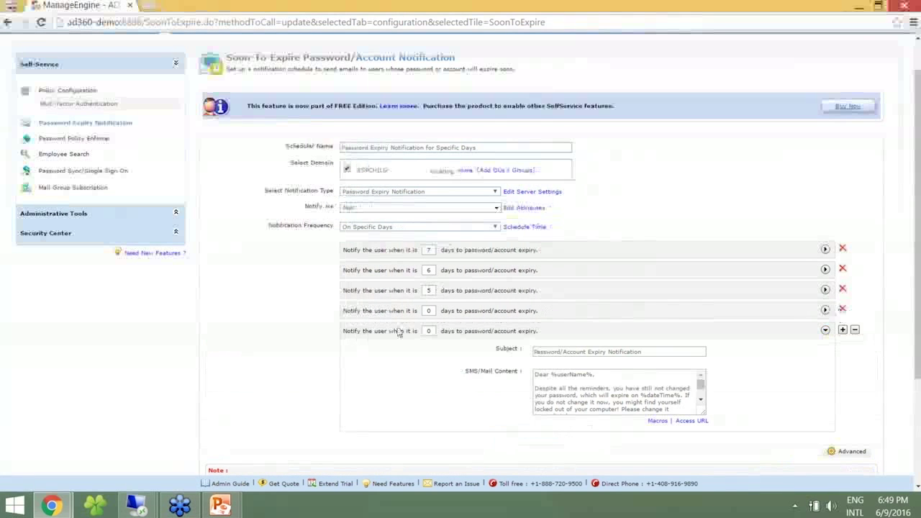
pyautogui.doubleClick(429, 311)
pyautogui.write('4')
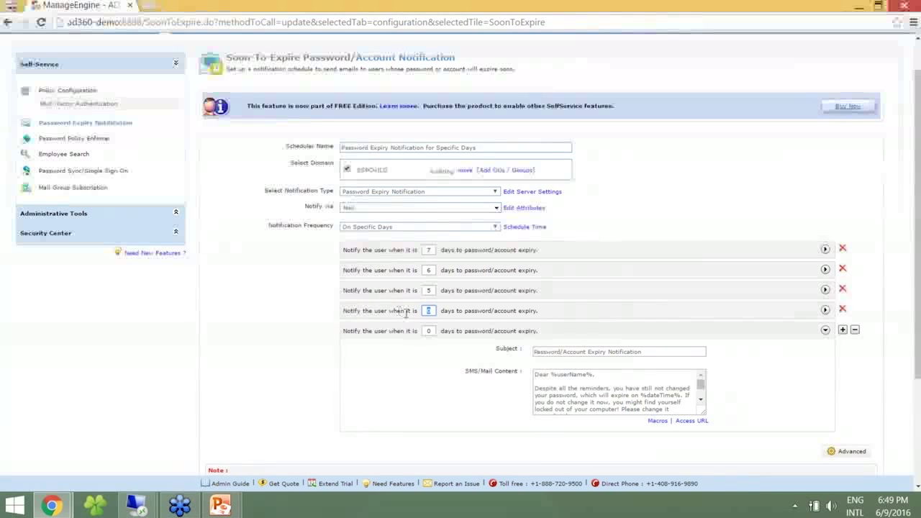
pyautogui.click(825, 310)
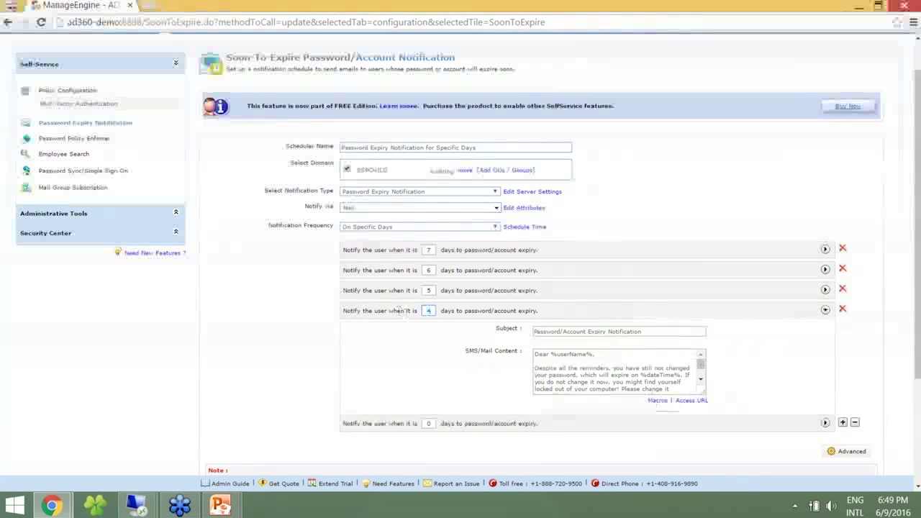
pyautogui.click(825, 311)
# End the 0-day reminder's subject with 'Today' and greet users by %displayName%.
pyautogui.click(825, 330)
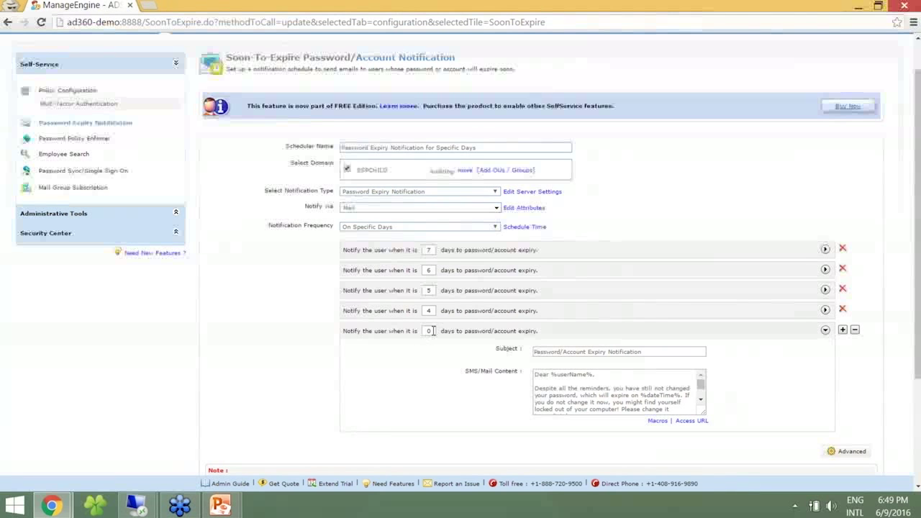
pyautogui.click(665, 351)
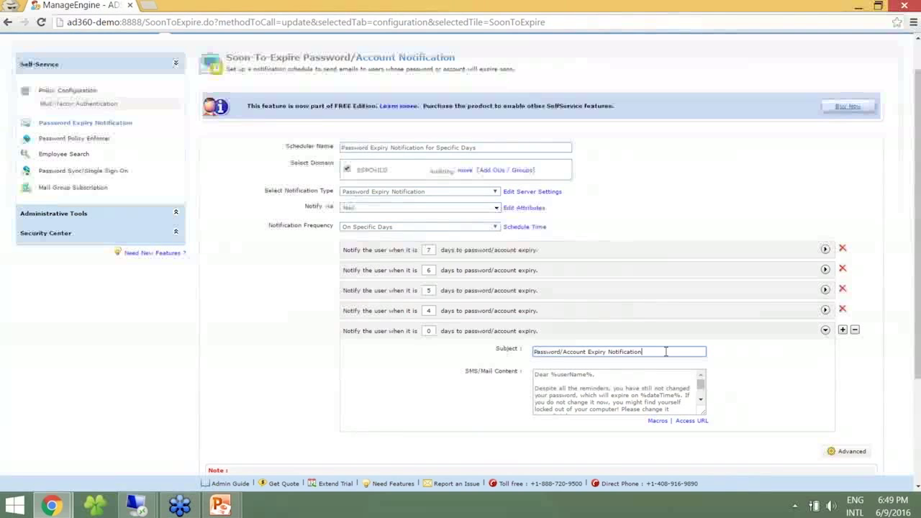
pyautogui.write('Today')
pyautogui.doubleClick(582, 375)
pyautogui.write('displayName')
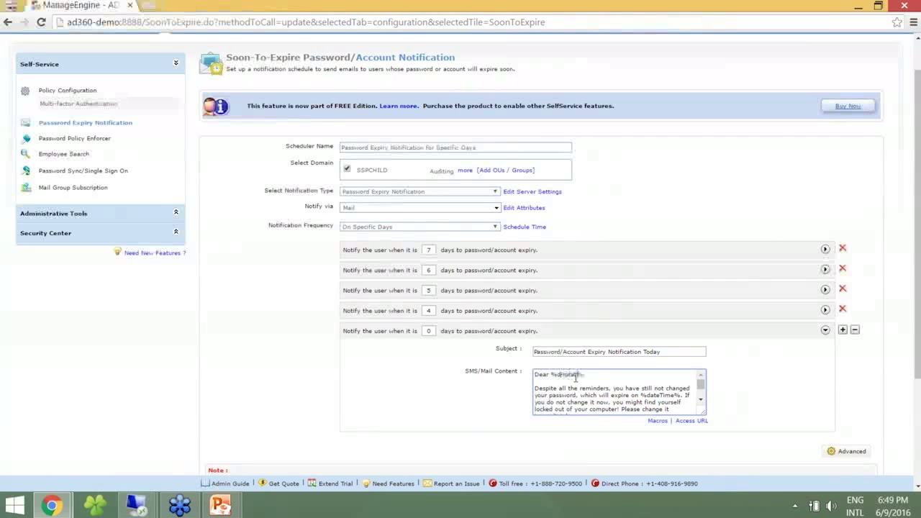
pyautogui.moveTo(700, 385); pyautogui.dragTo(703, 389)
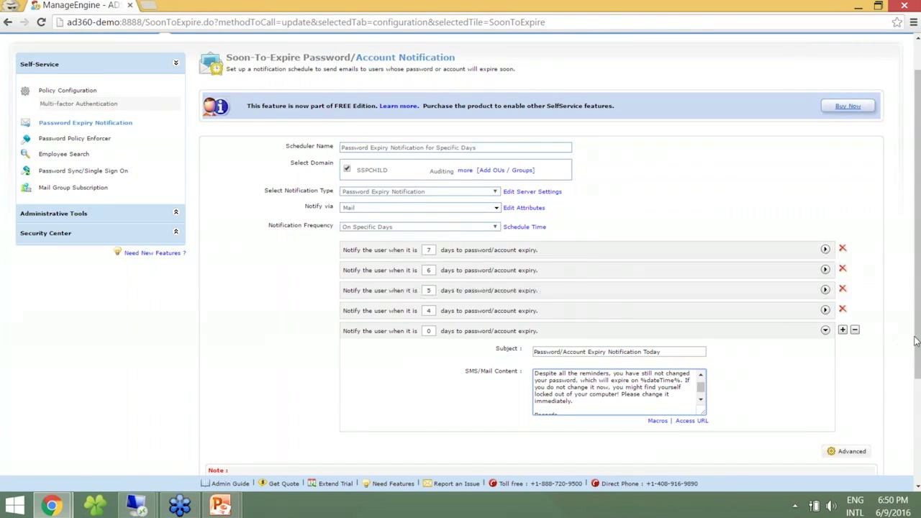
# Save the 'Password Expiry Notification for Specific Days' scheduler and run it now.
pyautogui.scroll(-1, 918, 358)
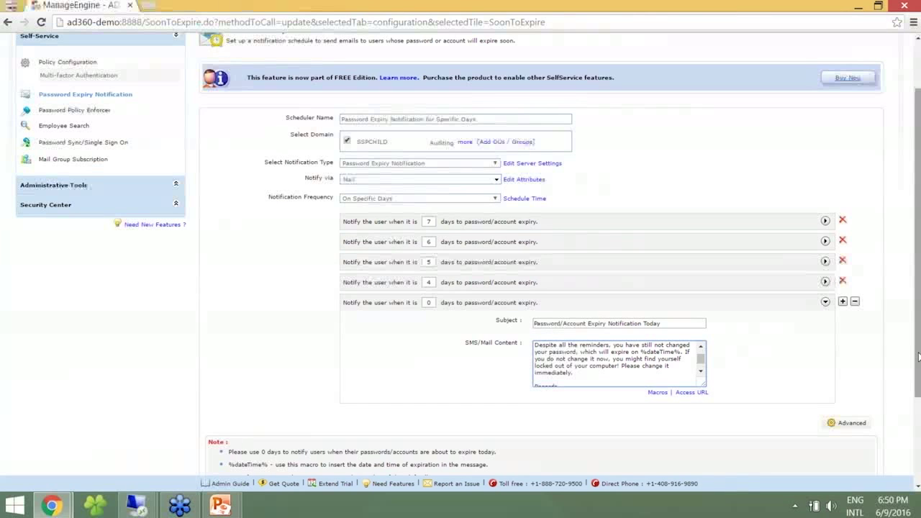
pyautogui.scroll(-1, 918, 356)
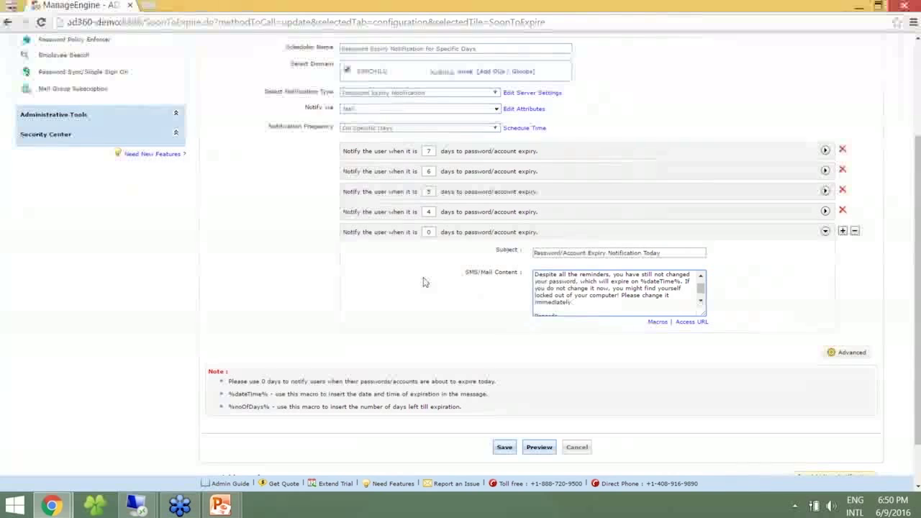
pyautogui.scroll(1, 918, 370)
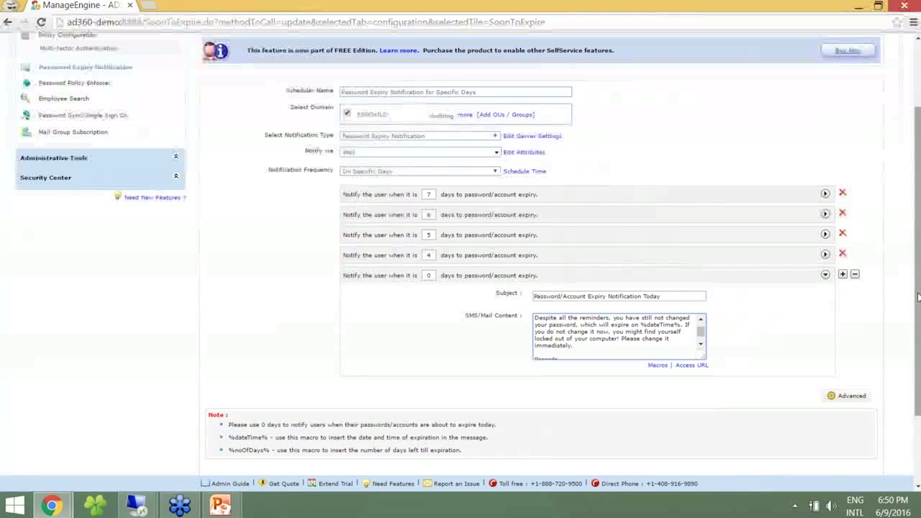
pyautogui.scroll(-1, 908, 291)
pyautogui.click(503, 434)
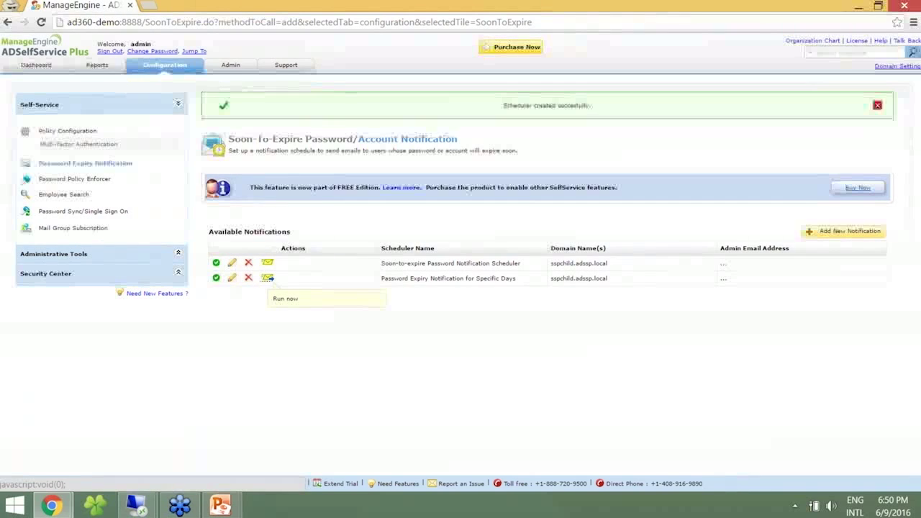
pyautogui.click(266, 278)
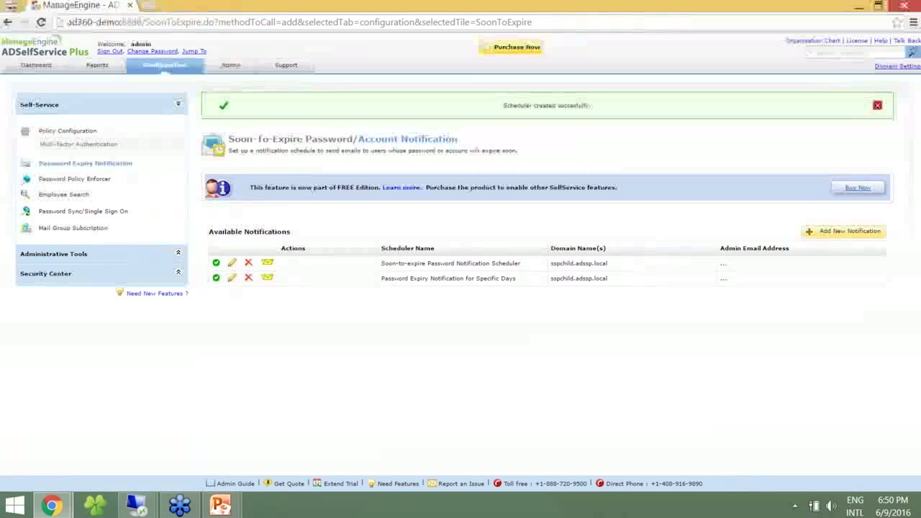
pyautogui.hotkey('alt', 'Tab')
pyautogui.hotkey('alt', 'Tab')
pyautogui.press('Tab')
# Read the 'in 6 Days', 'in 7 Days' and plain expiry reminder emails under ADSSP Workshop.
pyautogui.click(142, 80)
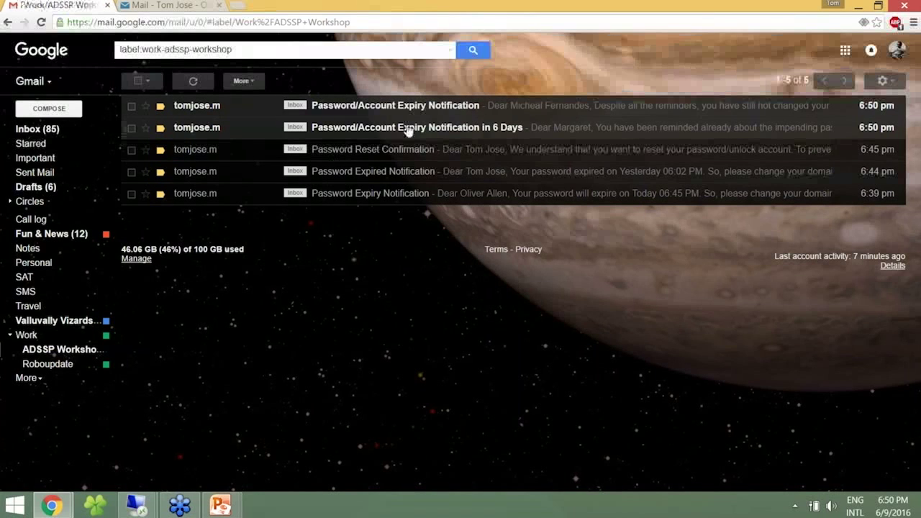
pyautogui.click(407, 129)
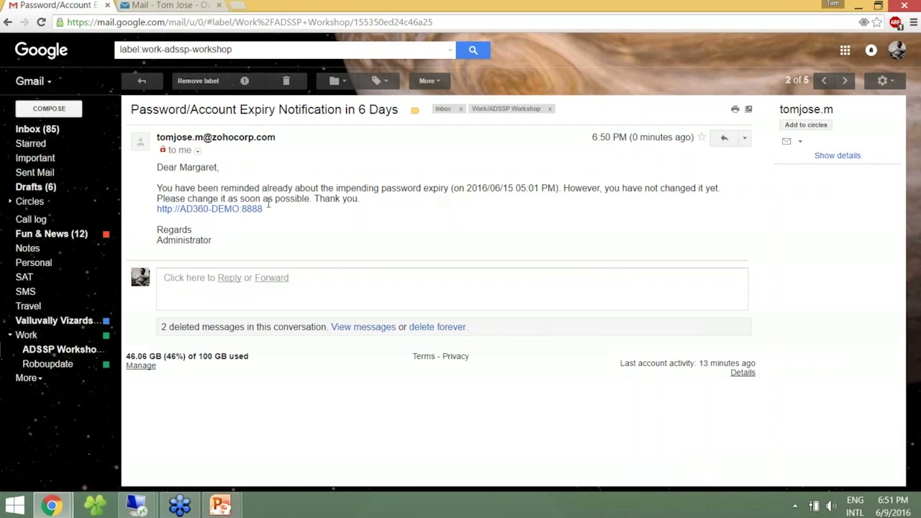
pyautogui.click(148, 84)
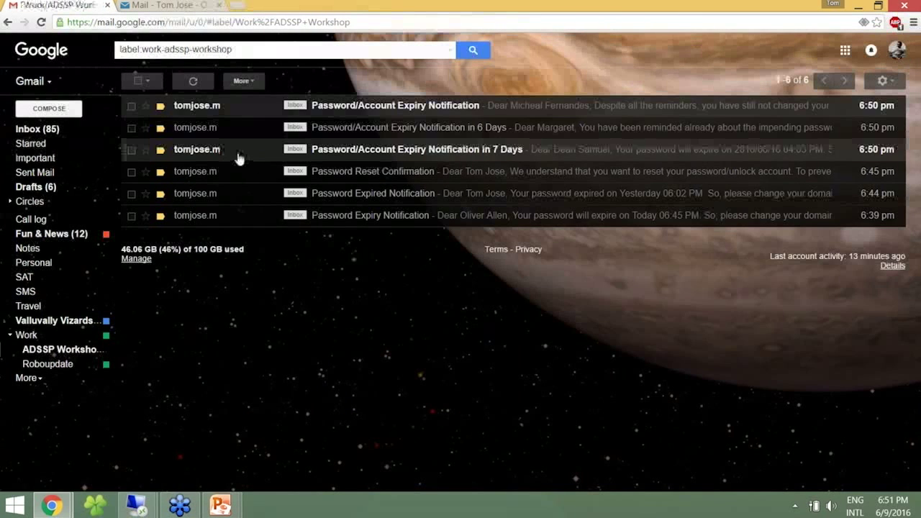
pyautogui.click(446, 151)
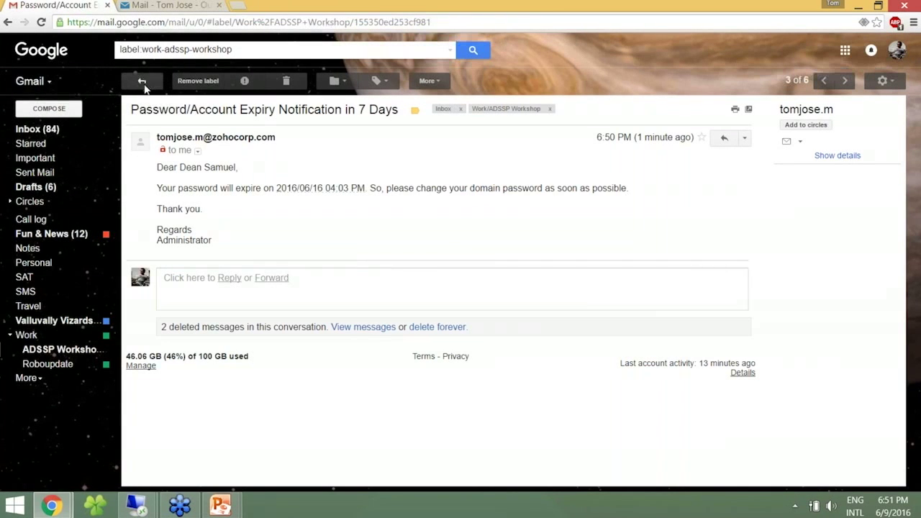
pyautogui.moveTo(212, 136)
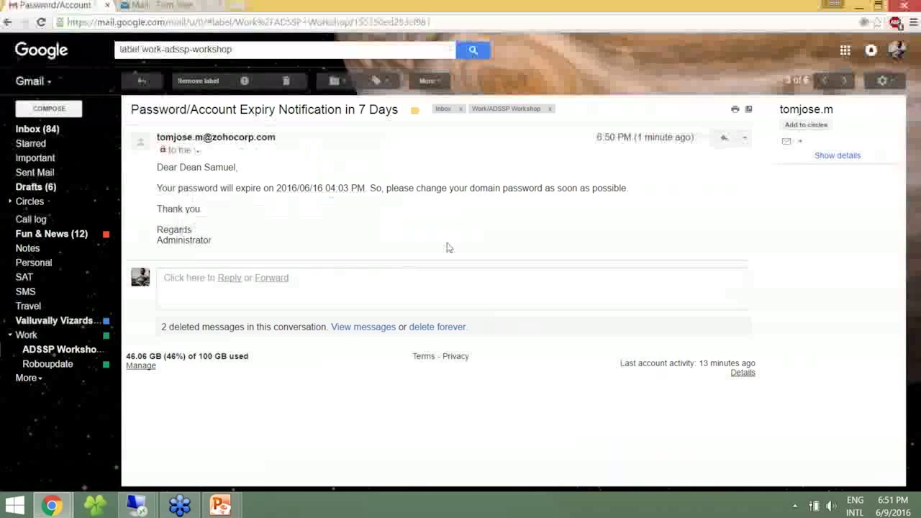
pyautogui.click(142, 80)
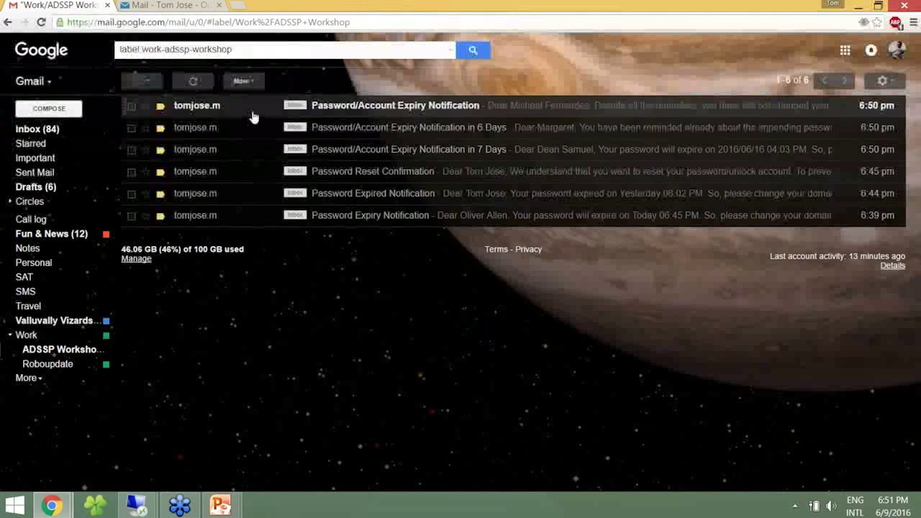
pyautogui.click(252, 111)
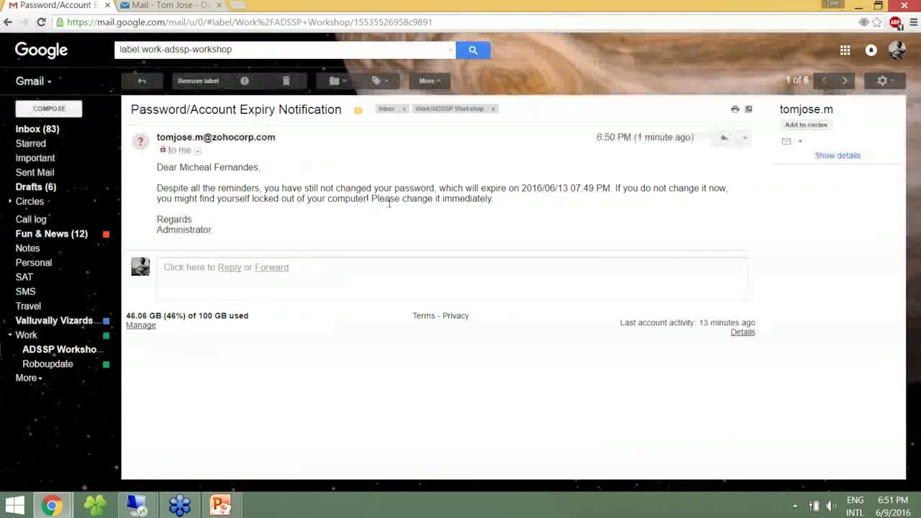
pyautogui.click(142, 81)
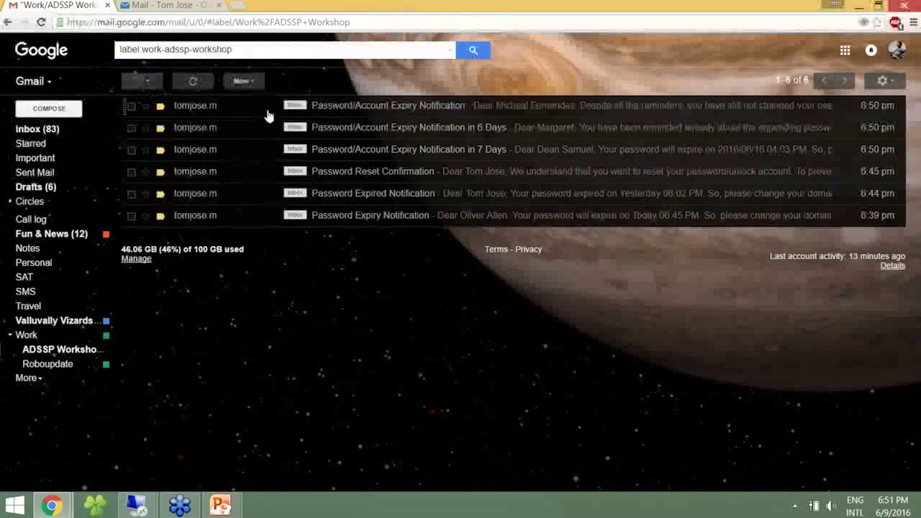
pyautogui.click(221, 132)
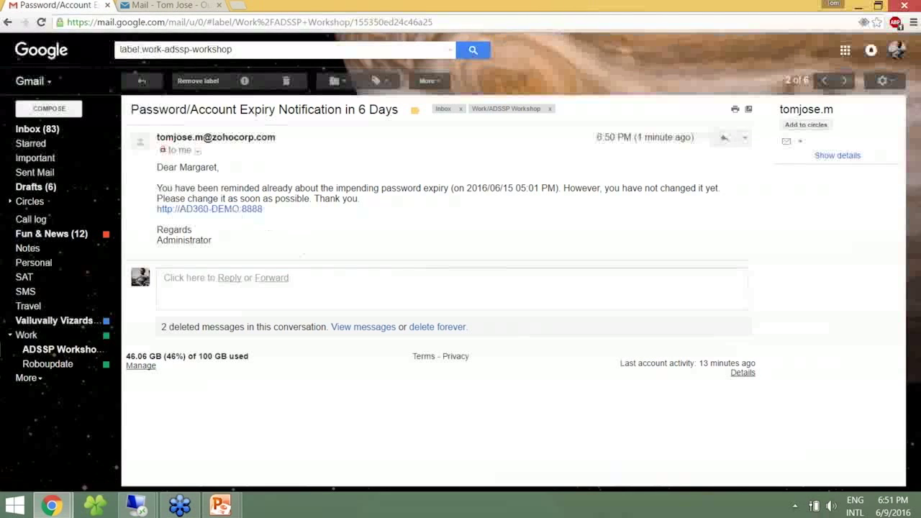
pyautogui.click(247, 213)
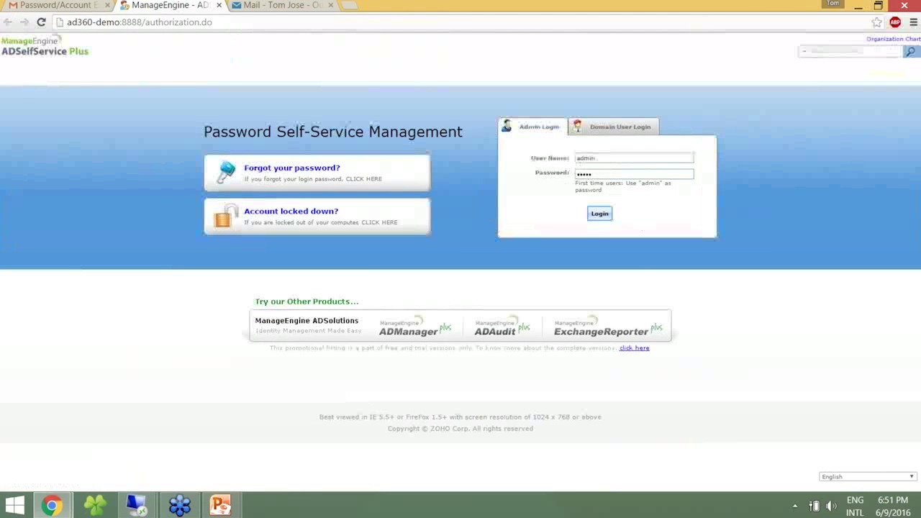
# Sign in to the portal as a domain user with the reminded user's name and password.
pyautogui.click(602, 129)
pyautogui.write('margaret')
pyautogui.press('Tab')
pyautogui.write('•••••')
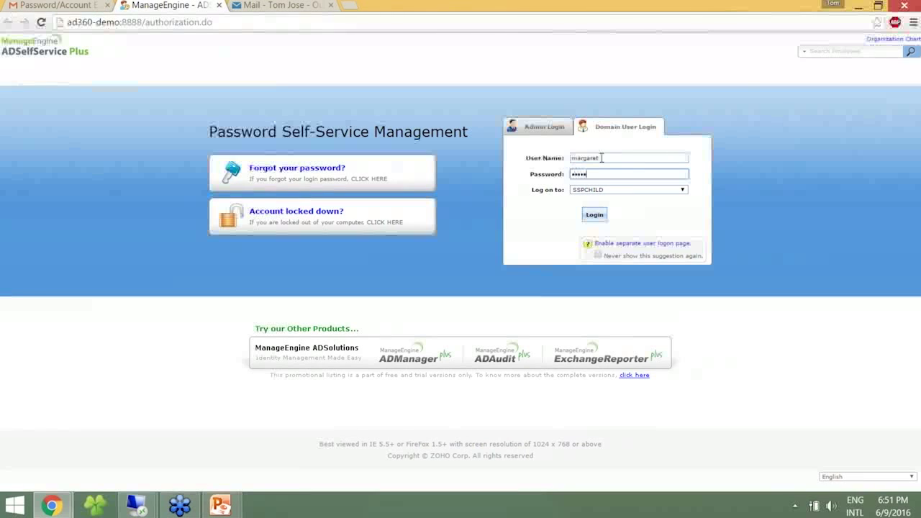
pyautogui.hotkey('ctrl', 'a')
pyautogui.write('•••')
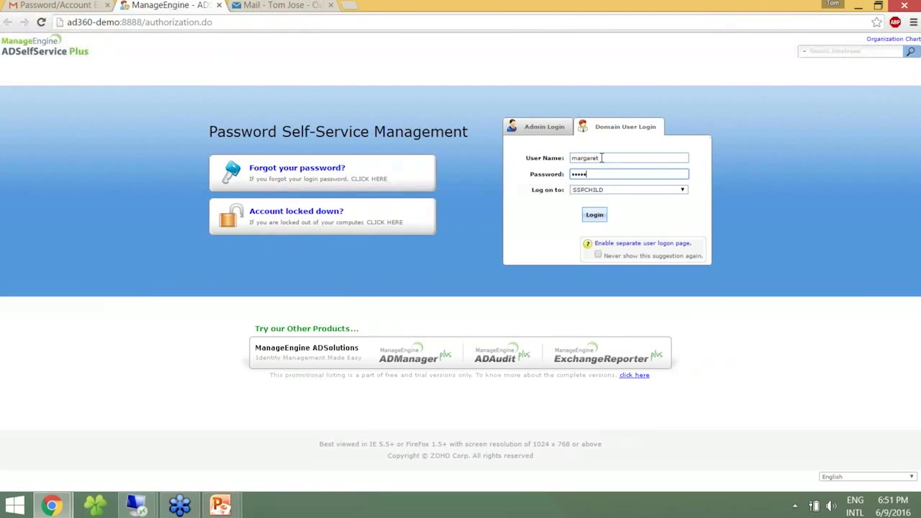
pyautogui.click(591, 216)
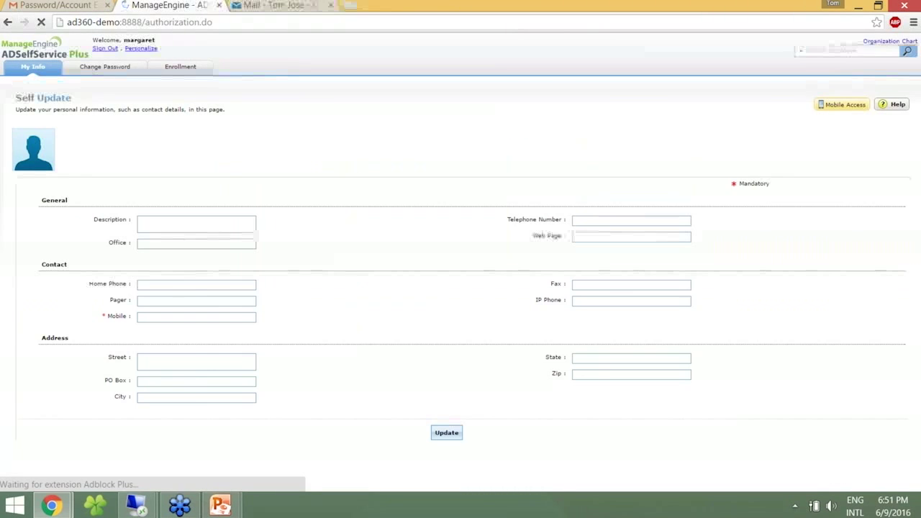
# Change the password by entering the old, new and confirmation passwords and submitting.
pyautogui.click(134, 72)
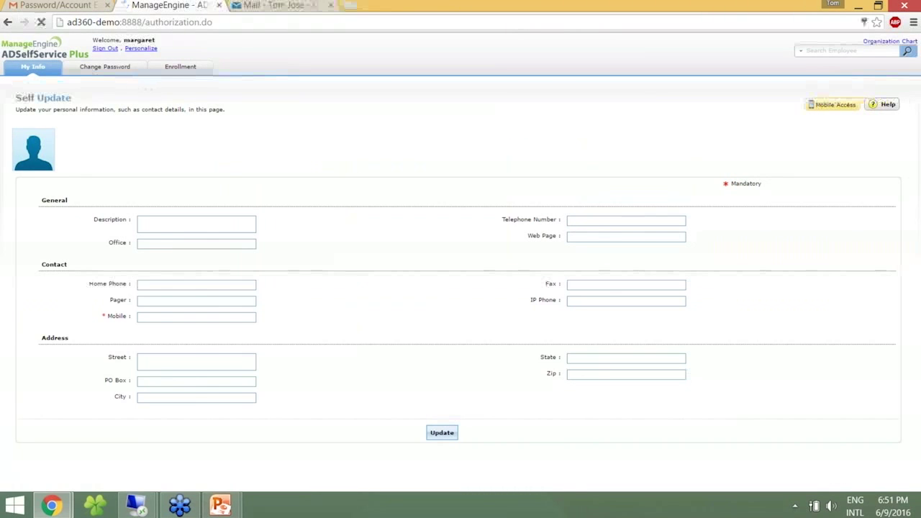
pyautogui.click(197, 246)
pyautogui.write('•••••••••')
pyautogui.press('Tab')
pyautogui.write('•••••••••••••')
pyautogui.press('Tab')
pyautogui.write('••••')
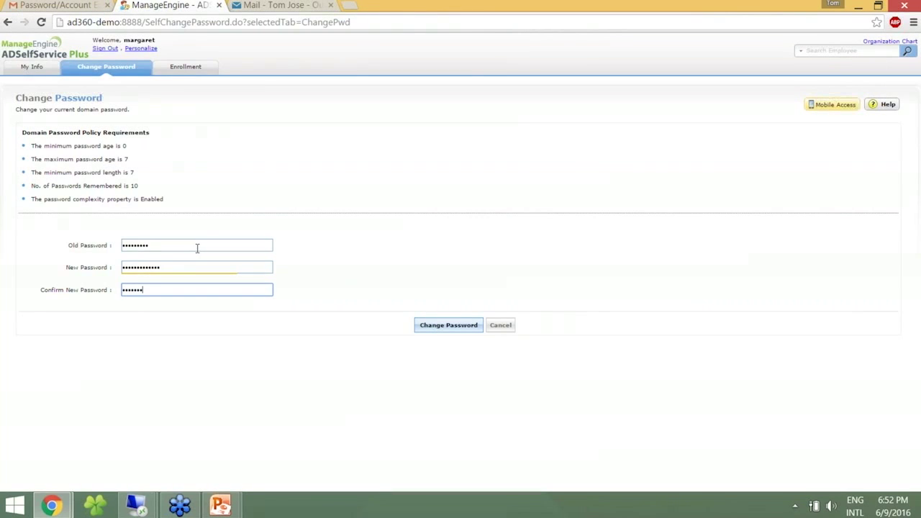
pyautogui.click(448, 325)
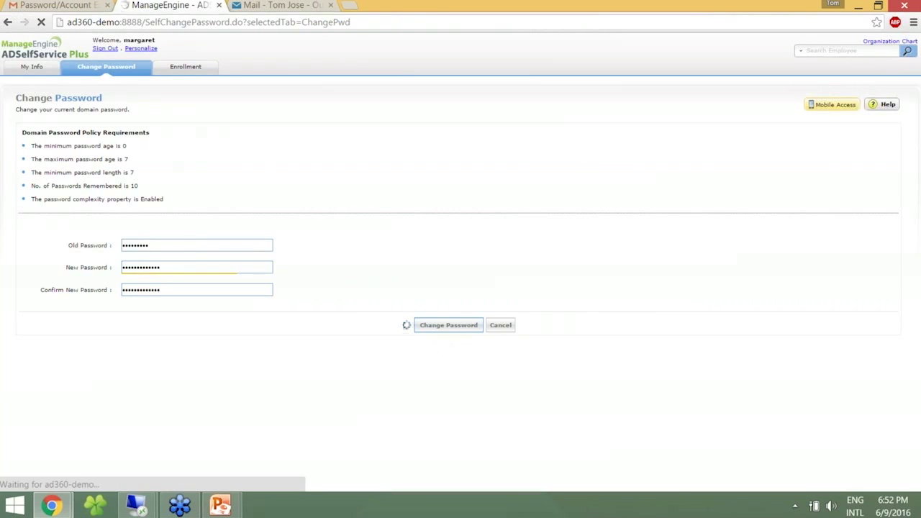
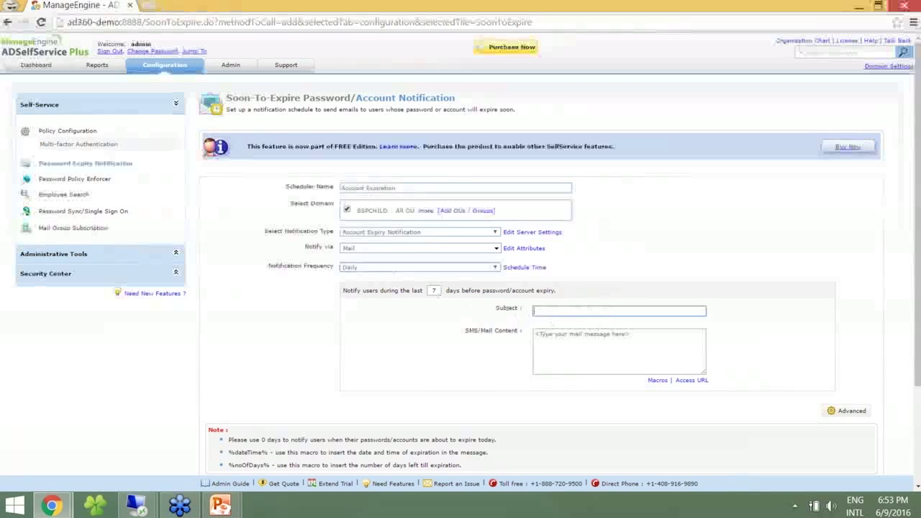
# Enter 'Account Expiration Soon' as the Account Expiration notification's mail subject.
pyautogui.write('Acc')
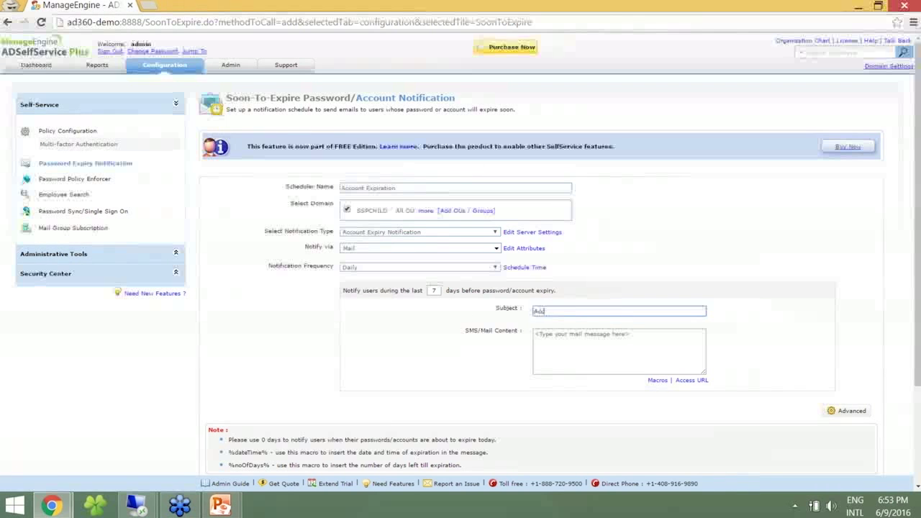
pyautogui.write('ount Expiration Soon')
# Write the mail body greeting %displayName% with the expiry message, signed 'Regards, Administrator'.
pyautogui.press('Tab')
pyautogui.write('Dear %give')
pyautogui.press('BackSpace')
pyautogui.press('BackSpace')
pyautogui.press('BackSpace')
pyautogui.press('BackSpace')
pyautogui.write('d')
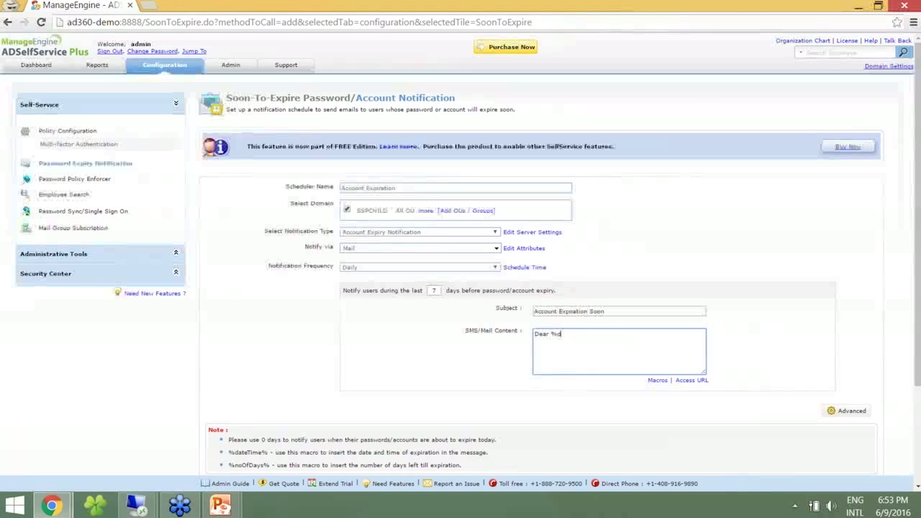
pyautogui.write('isplayName%')
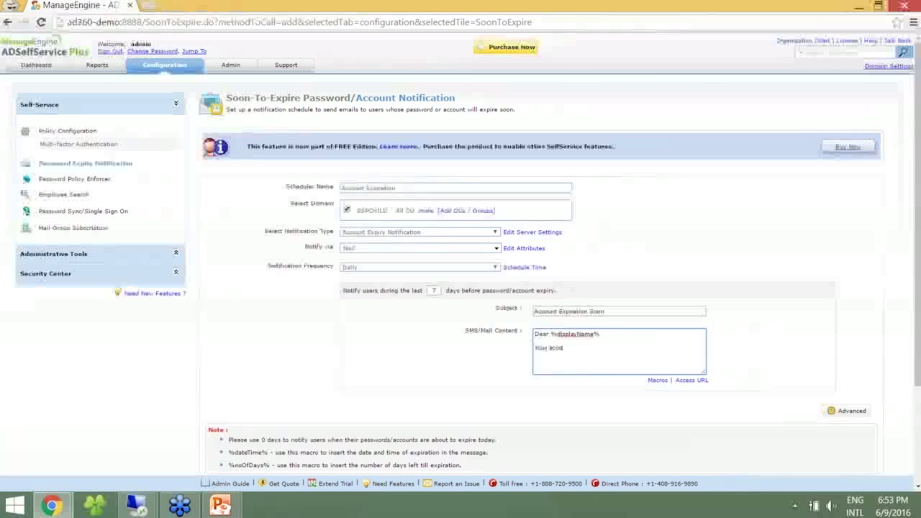
pyautogui.write('ll expire soon. Pl')
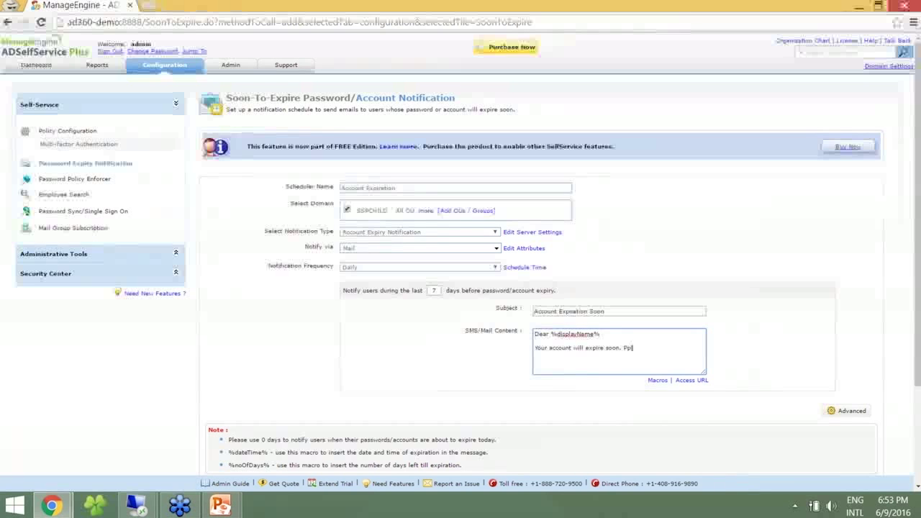
pyautogui.write(' the required.')
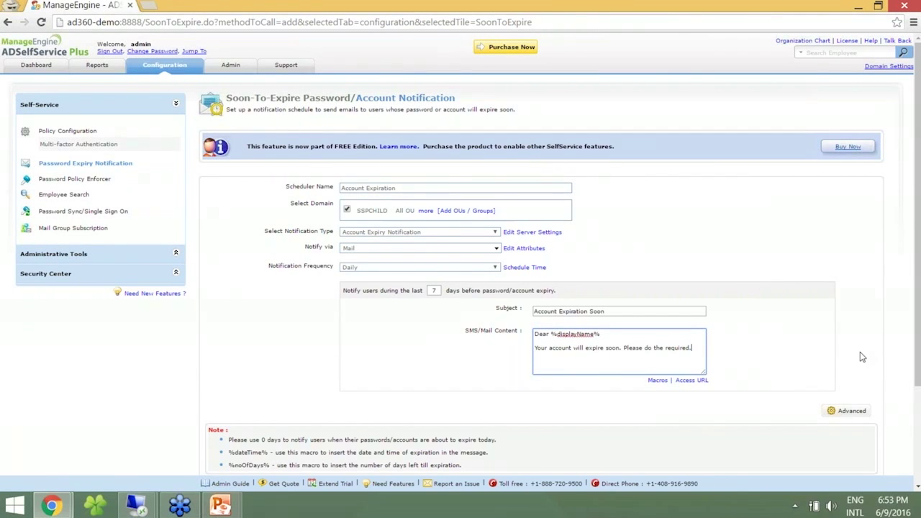
pyautogui.write('Regards,')
pyautogui.scroll(-2, 885, 389)
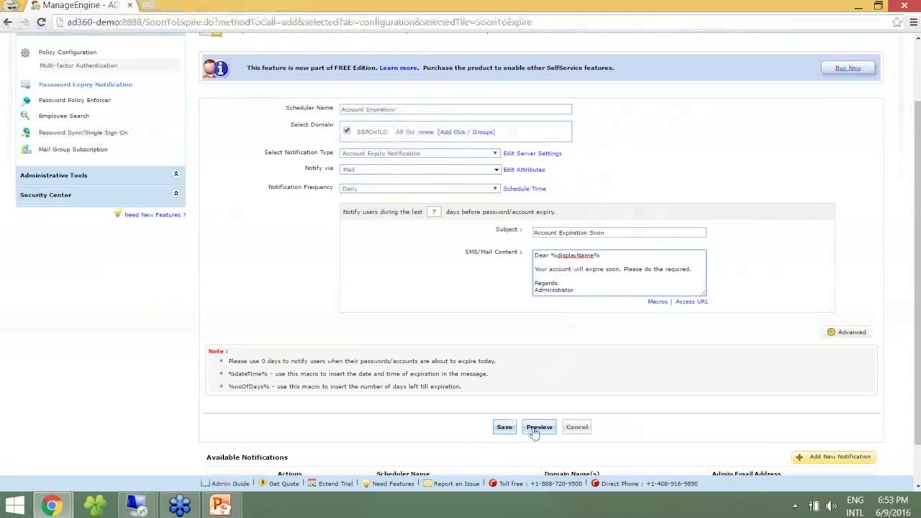
# Preview the Account Expiration mail, then save the scheduler.
pyautogui.click(536, 428)
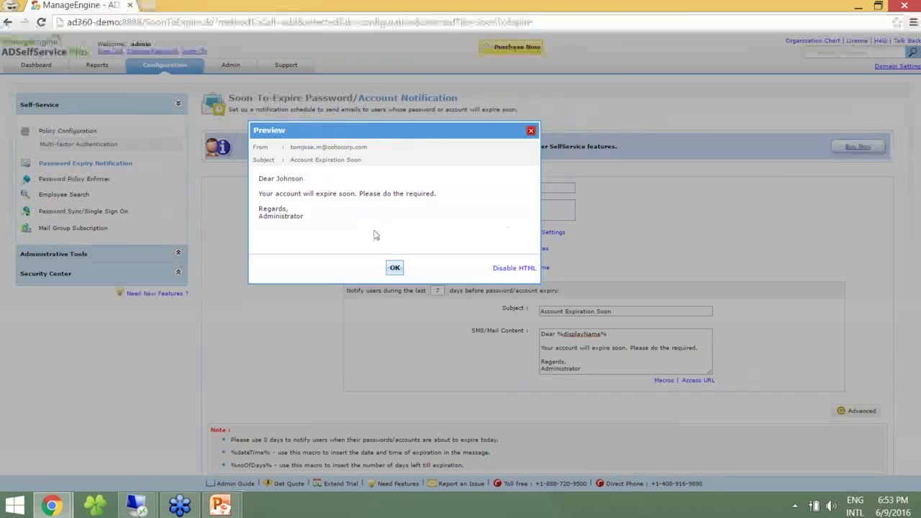
pyautogui.click(395, 268)
pyautogui.scroll(-2, 501, 384)
pyautogui.click(503, 378)
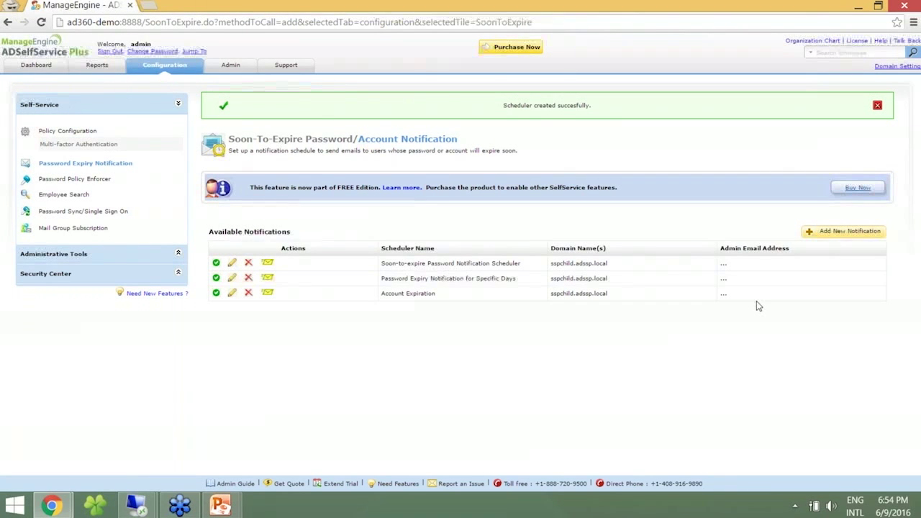
pyautogui.click(828, 231)
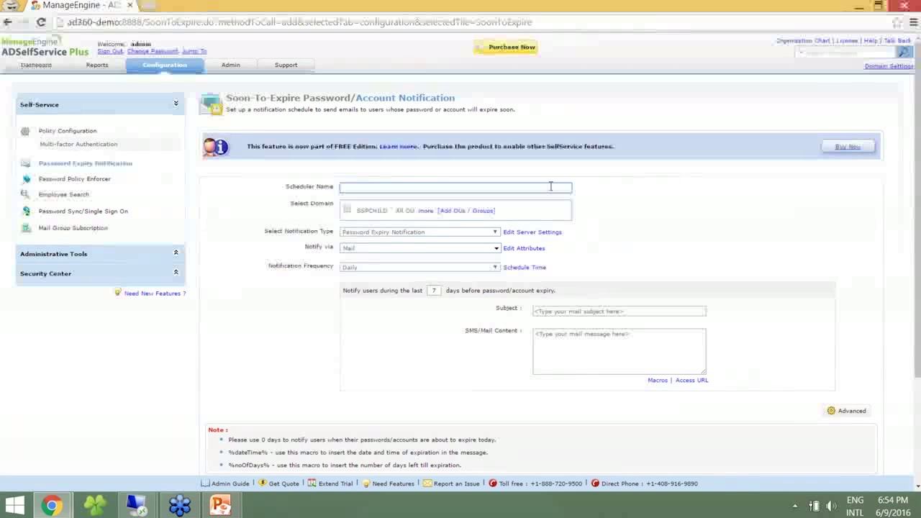
# Name the scheduler Mail Manager Notification and target only the Marketing OU under Tom.
pyautogui.write('mail test')
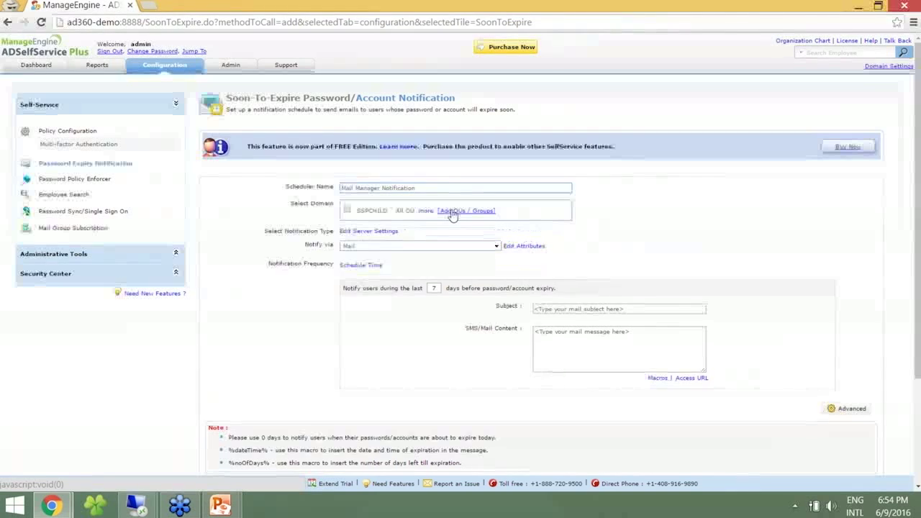
pyautogui.click(452, 211)
pyautogui.click(192, 130)
pyautogui.click(194, 175)
pyautogui.click(222, 190)
pyautogui.click(393, 304)
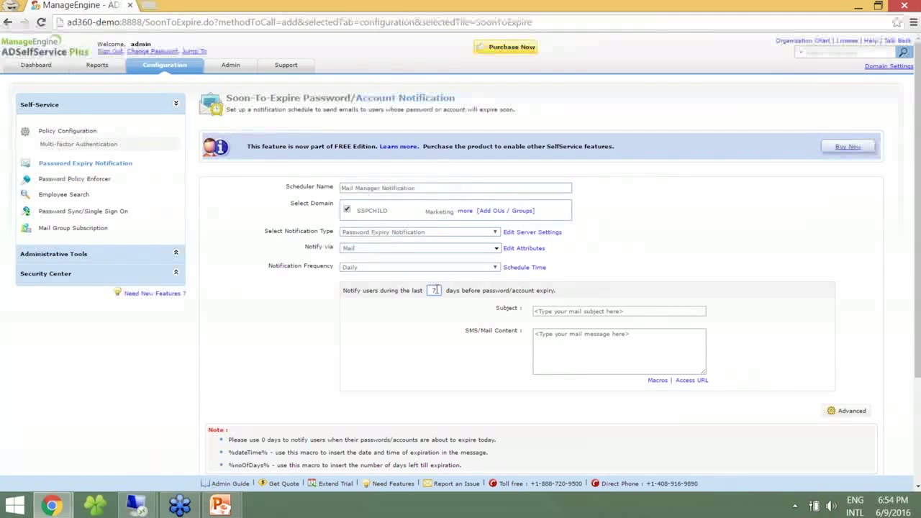
pyautogui.click(615, 311)
# Set subject 'Password Expiry Notification' and a %displayName% body saying the password expires soon, signed Administrator.
pyautogui.write('Password Expiry Notification')
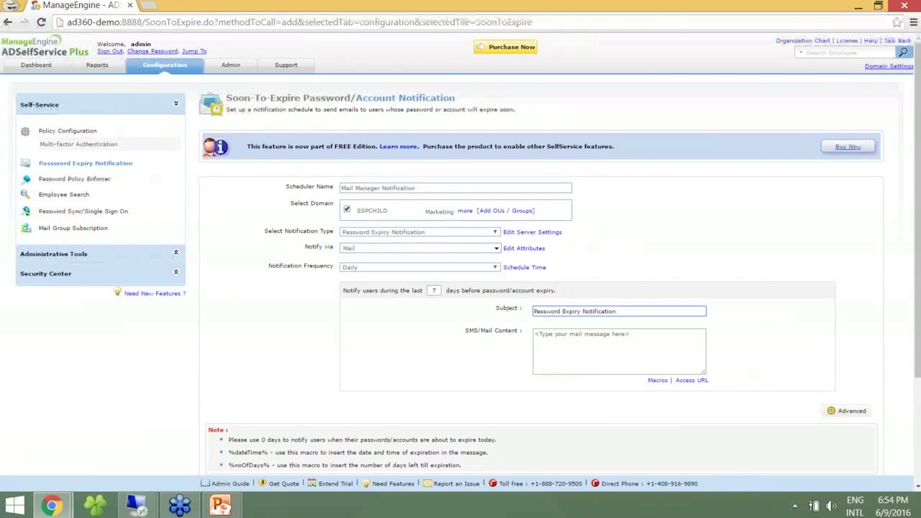
pyautogui.press('Tab')
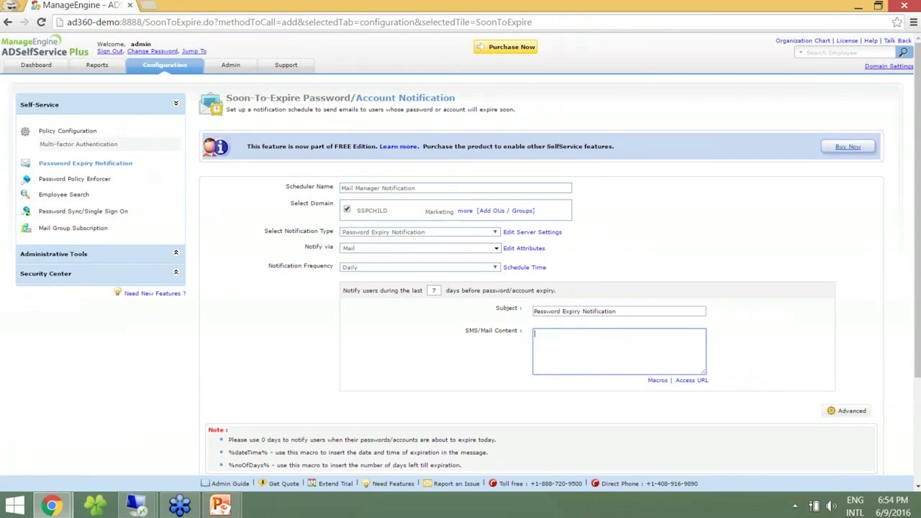
pyautogui.write('Dear User')
pyautogui.write('yNam')
pyautogui.write('e%')
pyautogui.press('Return')
pyautogui.write('Your password will expire s')
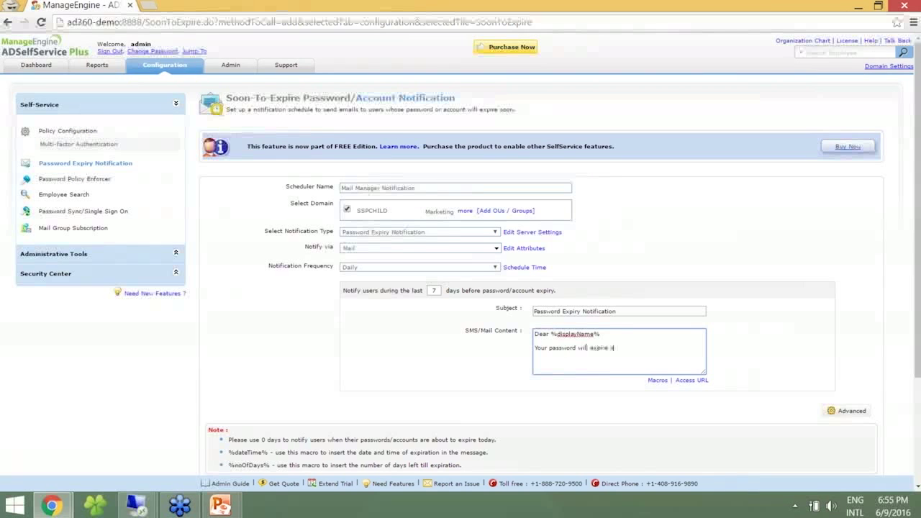
pyautogui.write('oon. Please cha')
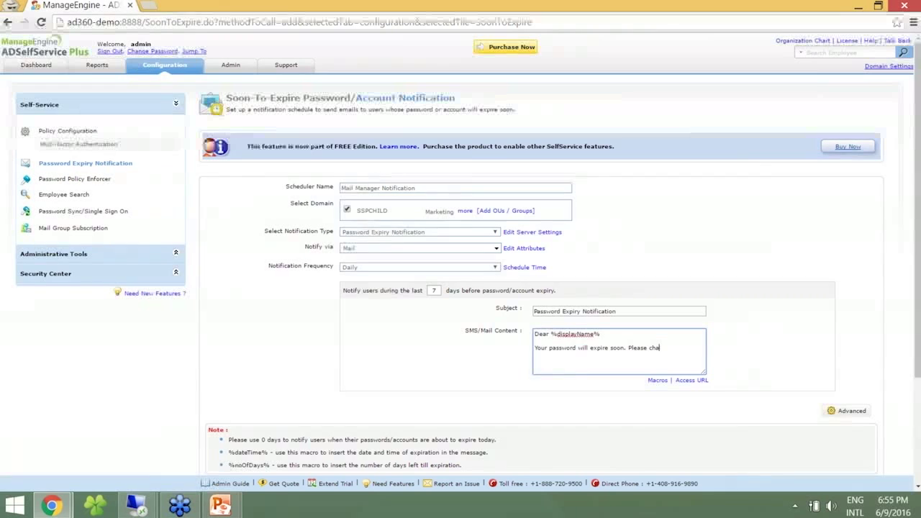
pyautogui.write('nge it sRegards')
pyautogui.press('Return')
pyautogui.write('Administrator')
pyautogui.scroll(-3, 848, 307)
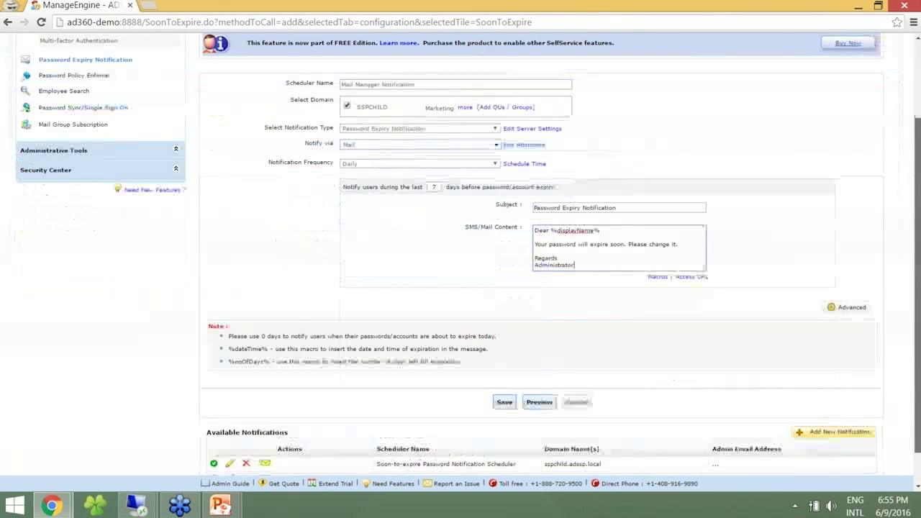
# In advanced settings, send delivery status to users' managers and keep HTML report format.
pyautogui.click(849, 307)
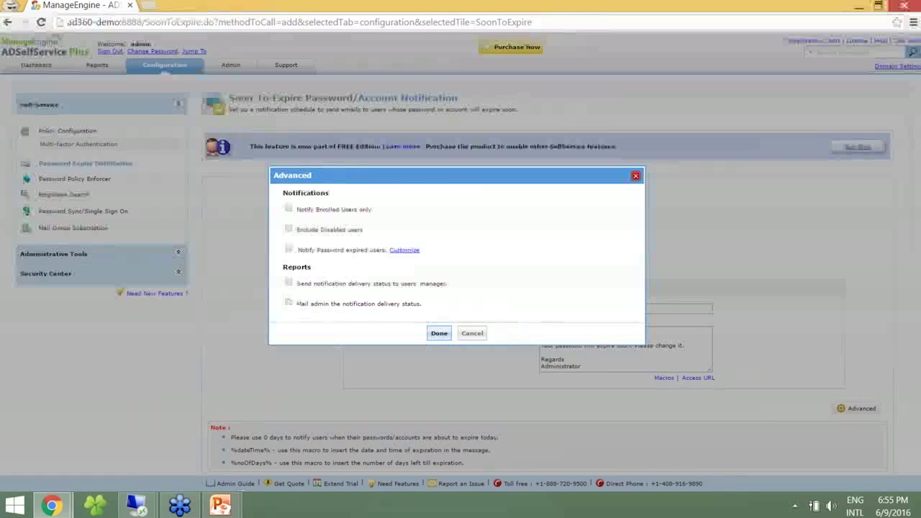
pyautogui.click(289, 304)
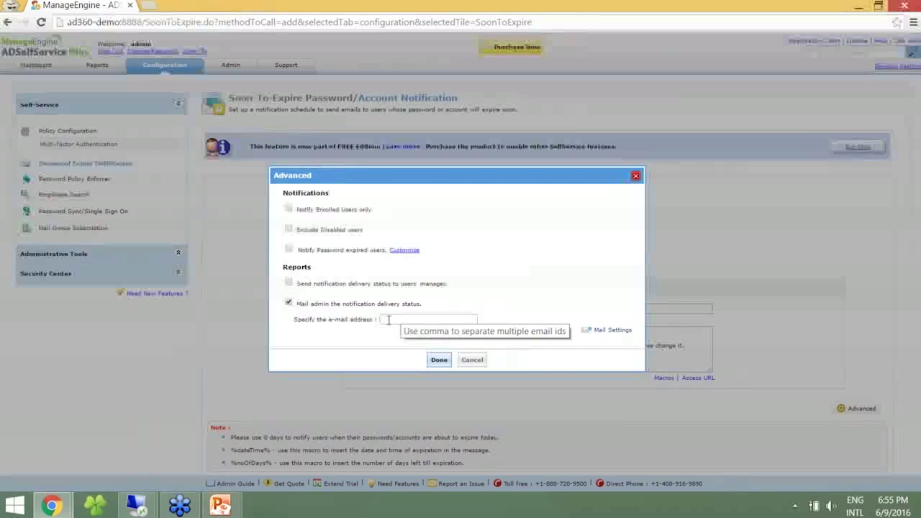
pyautogui.click(294, 302)
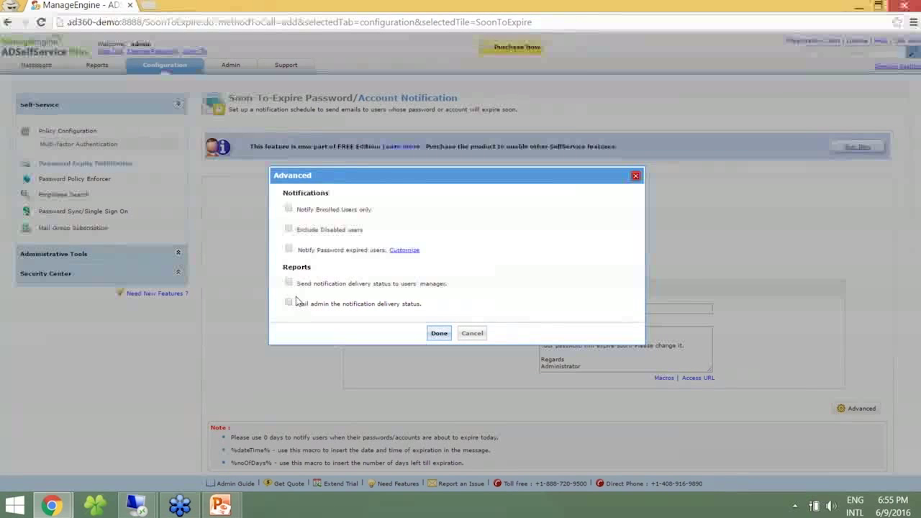
pyautogui.click(288, 282)
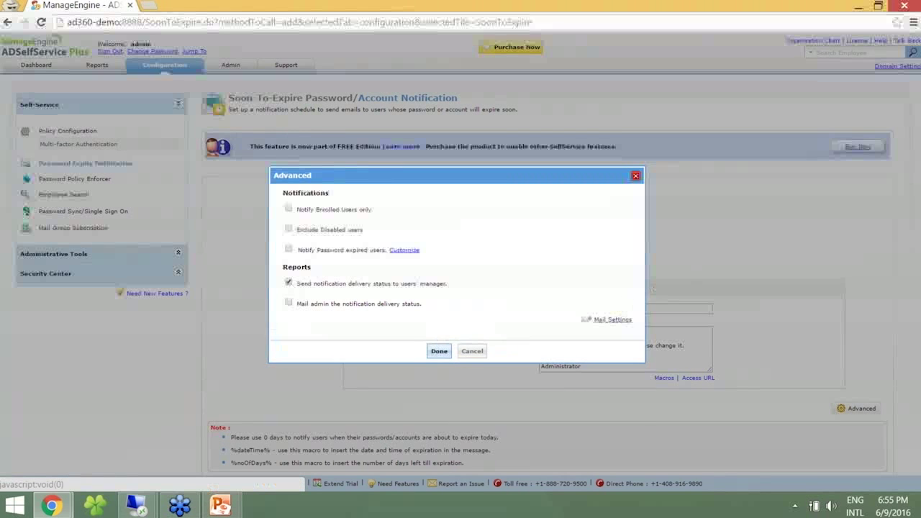
pyautogui.click(603, 320)
pyautogui.moveTo(639, 334); pyautogui.dragTo(633, 369)
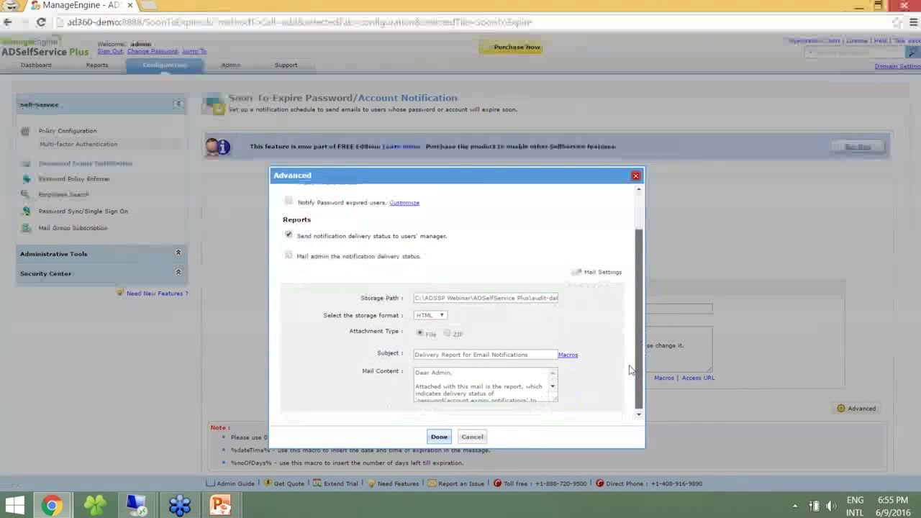
pyautogui.click(478, 298)
pyautogui.press('End')
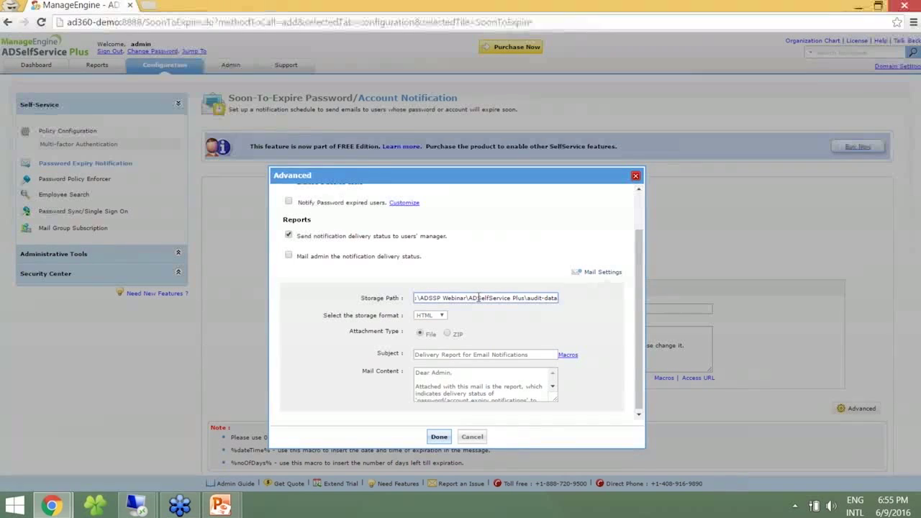
pyautogui.click(430, 318)
pyautogui.click(424, 324)
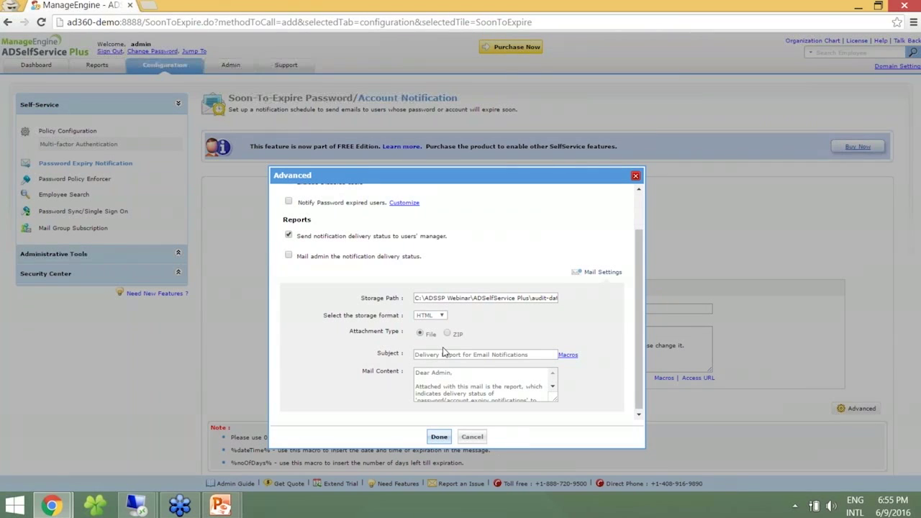
pyautogui.moveTo(639, 367); pyautogui.dragTo(638, 379)
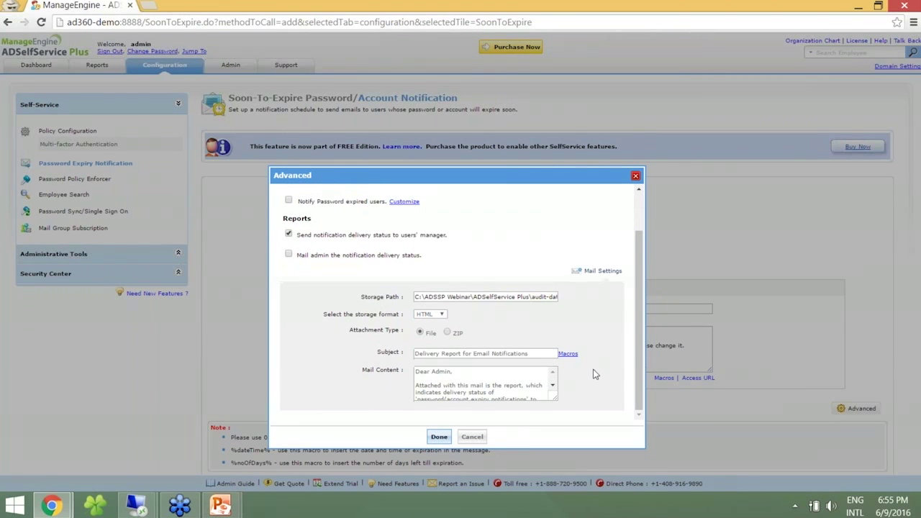
# Change the delivery report subject to 'Delivery Report for Email Notifications to the Manager'.
pyautogui.click(480, 353)
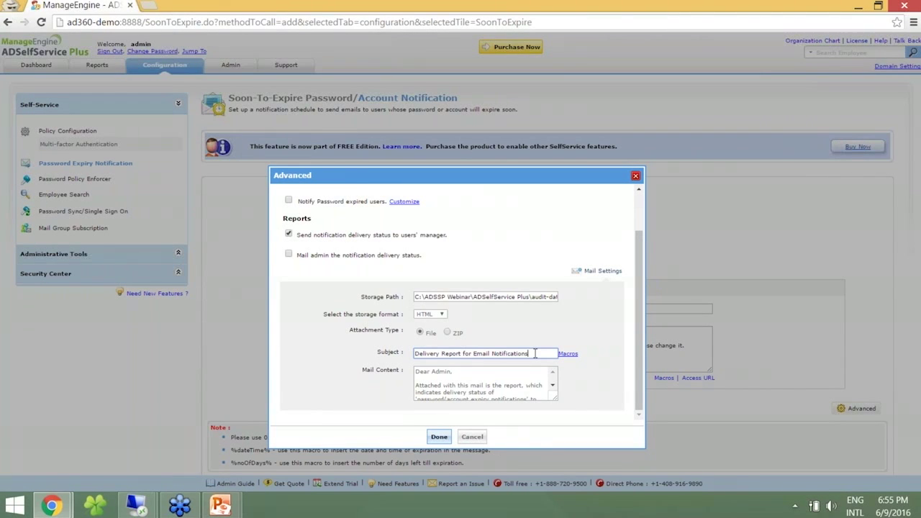
pyautogui.write('to the Manager')
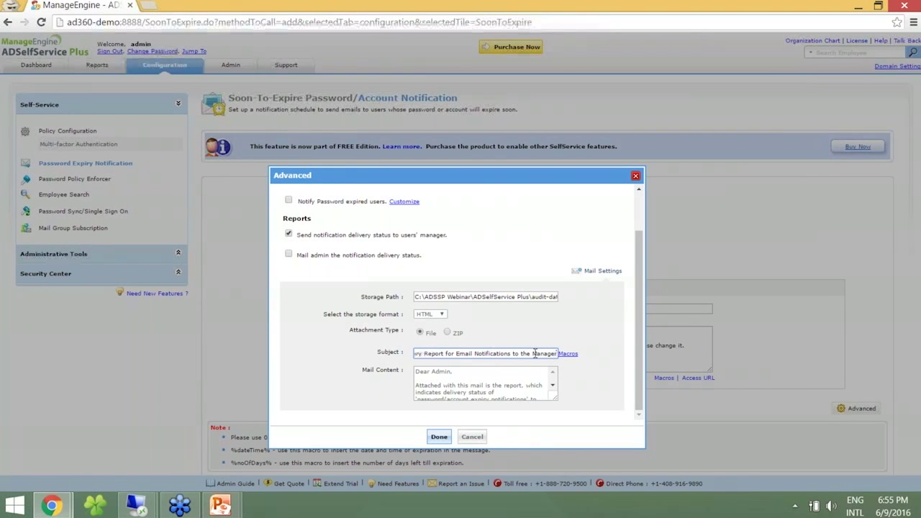
pyautogui.click(551, 387)
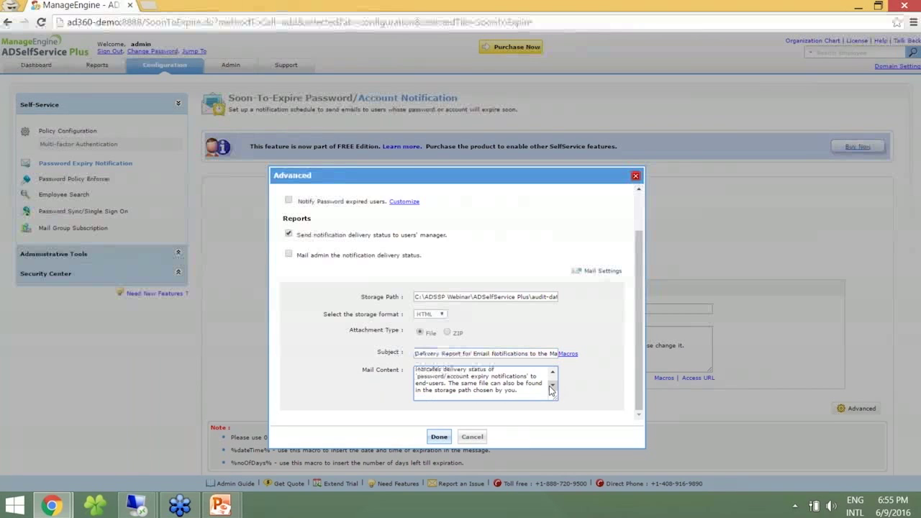
pyautogui.click(553, 372)
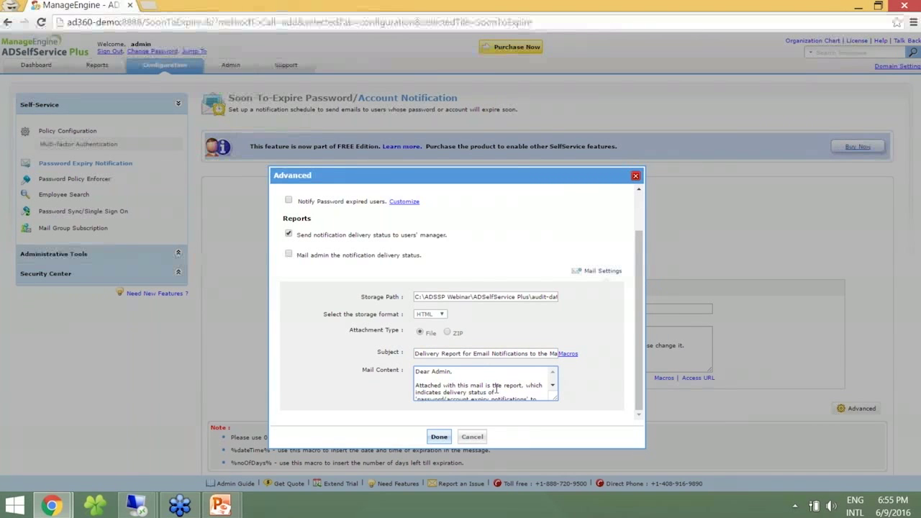
pyautogui.click(552, 385)
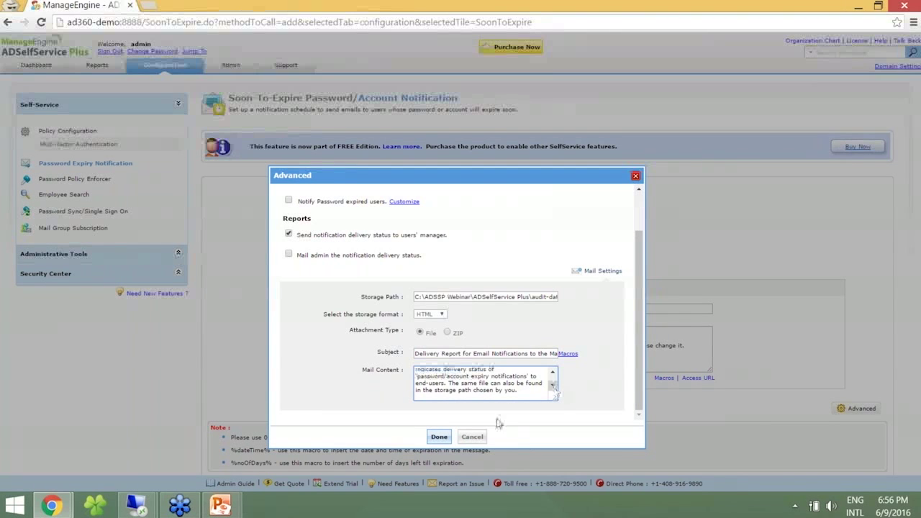
pyautogui.click(442, 436)
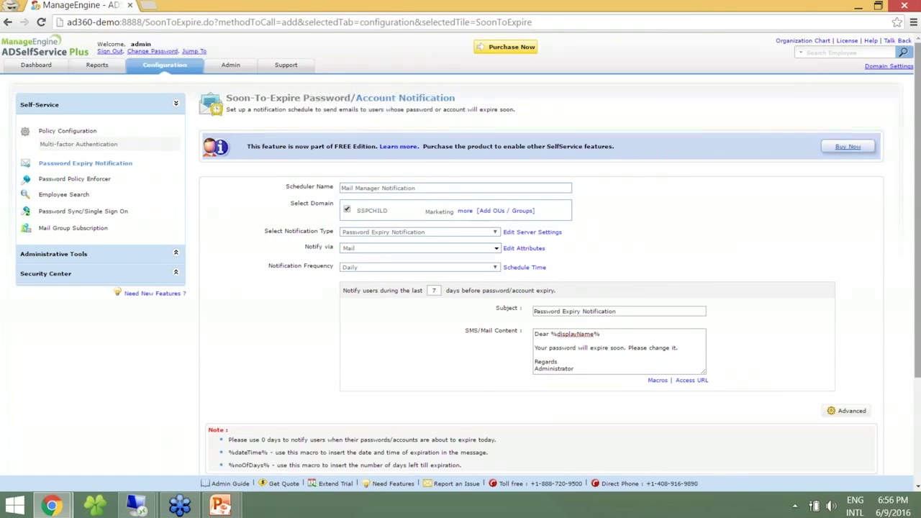
# Save the Mail Manager Notification scheduler as the fourth available notification.
pyautogui.scroll(-3, 497, 329)
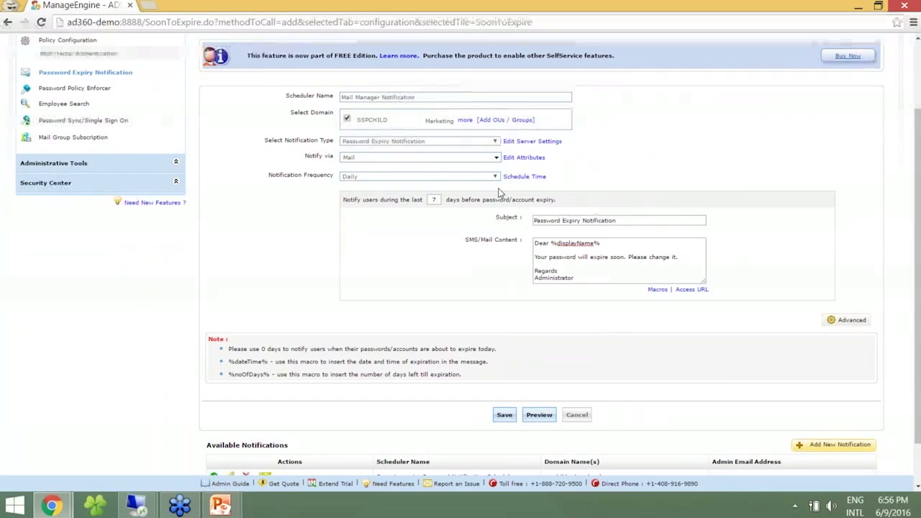
pyautogui.click(503, 418)
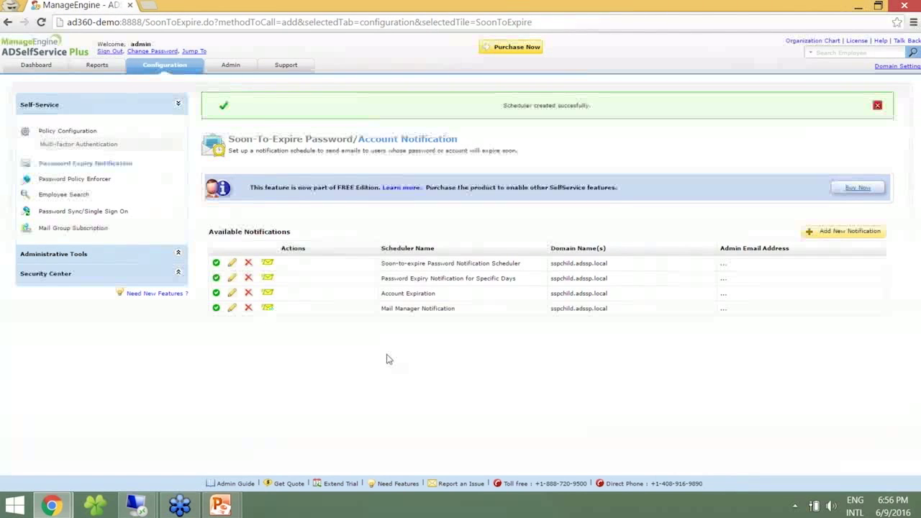
# In Gmail's ADSSP Workshop label, read the newest Password Expiry Notification email.
pyautogui.hotkey('alt', 'Tab')
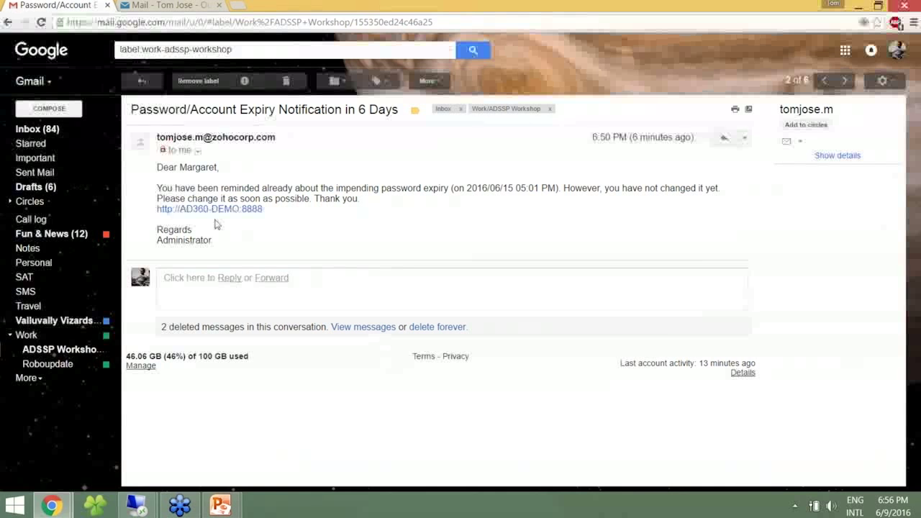
pyautogui.click(141, 81)
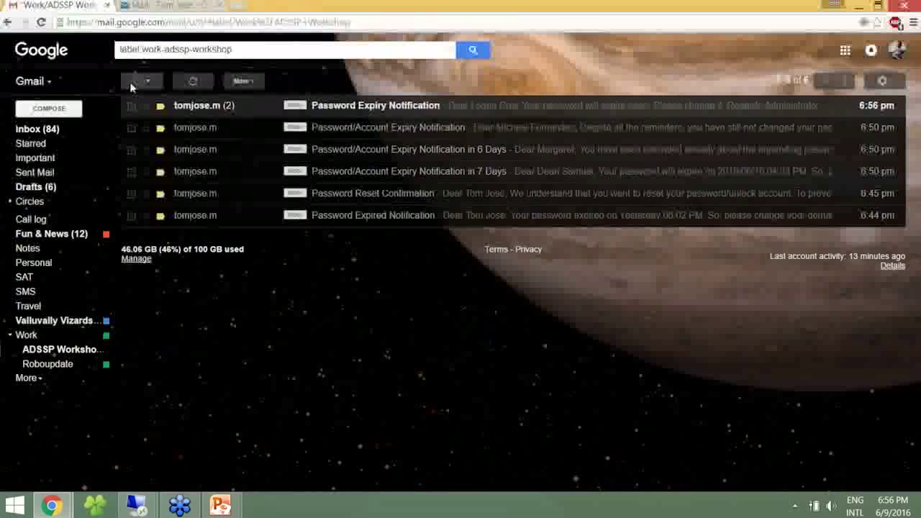
pyautogui.click(230, 107)
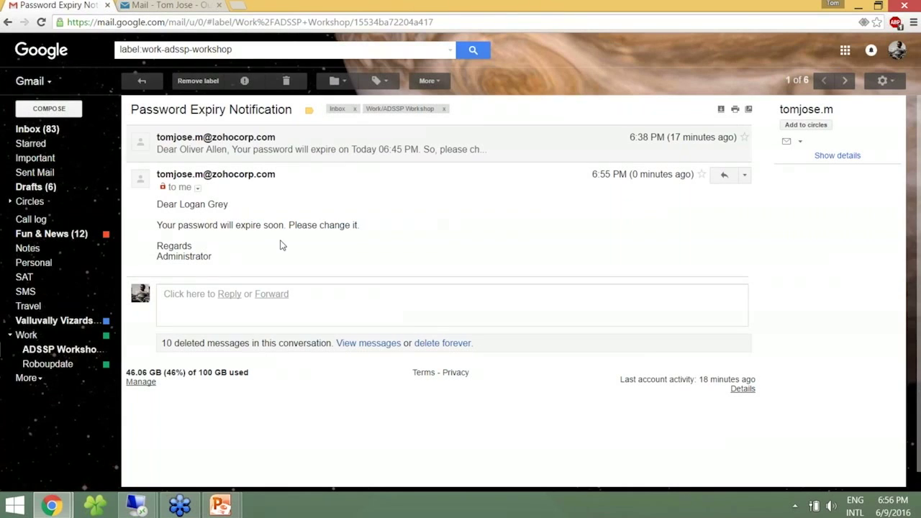
# Open the Delivery Report for Email Notifications email in Outlook's ADSSP Workshop folder.
pyautogui.click(179, 6)
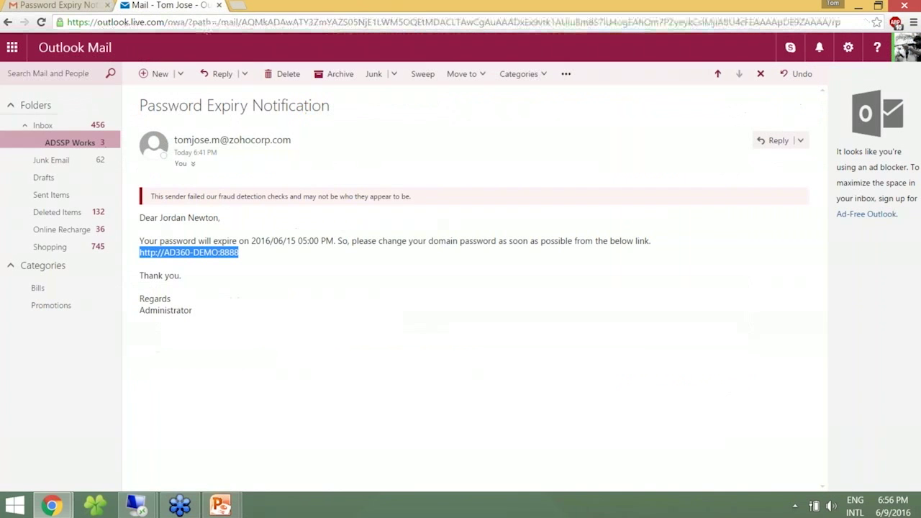
pyautogui.click(75, 146)
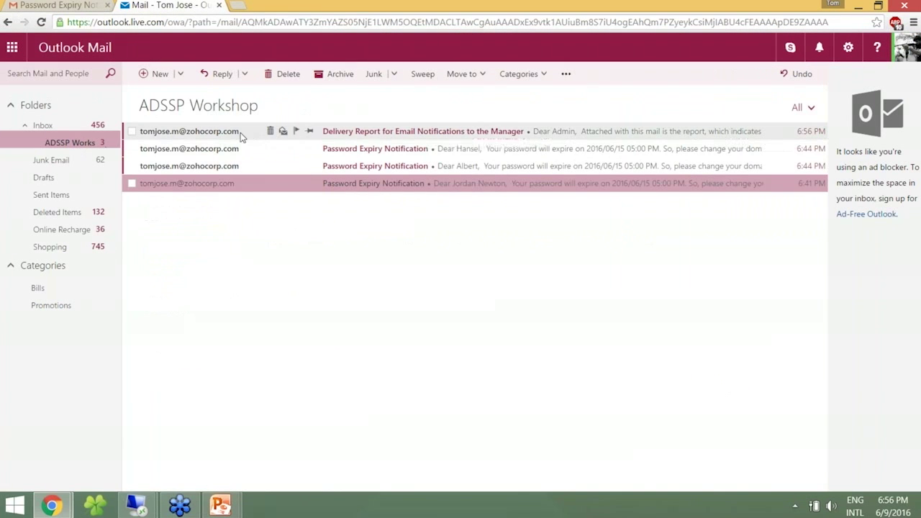
pyautogui.click(222, 133)
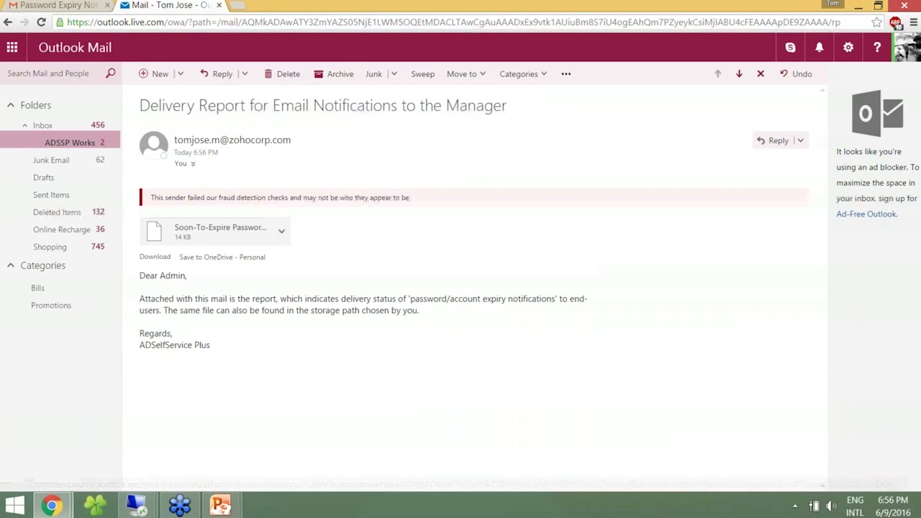
pyautogui.moveTo(140, 275); pyautogui.dragTo(235, 346)
pyautogui.click(237, 344)
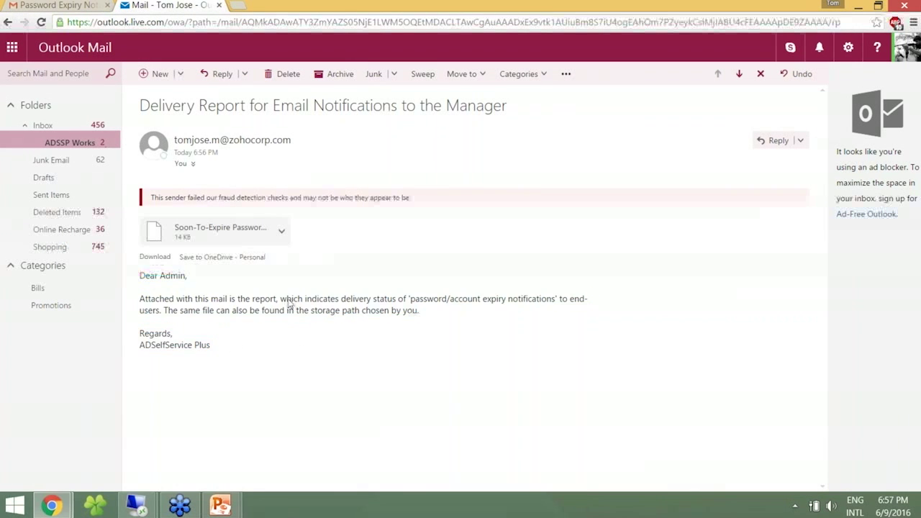
# Download and view the attached Soon-To-Expire Password Users Report, then close it.
pyautogui.rightClick(205, 223)
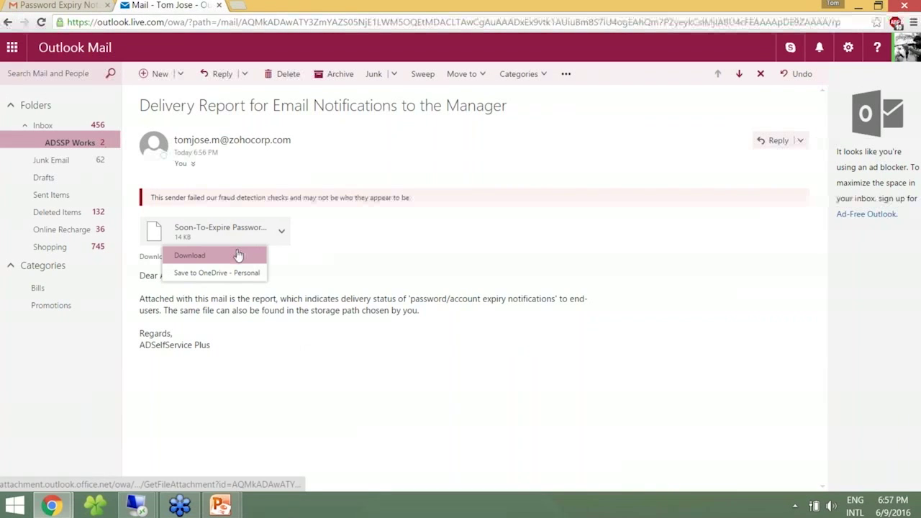
pyautogui.click(189, 255)
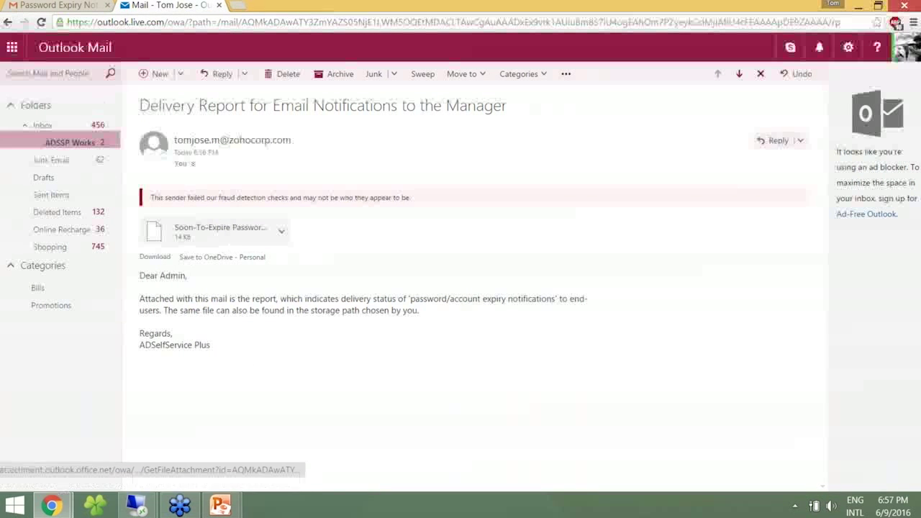
pyautogui.click(50, 477)
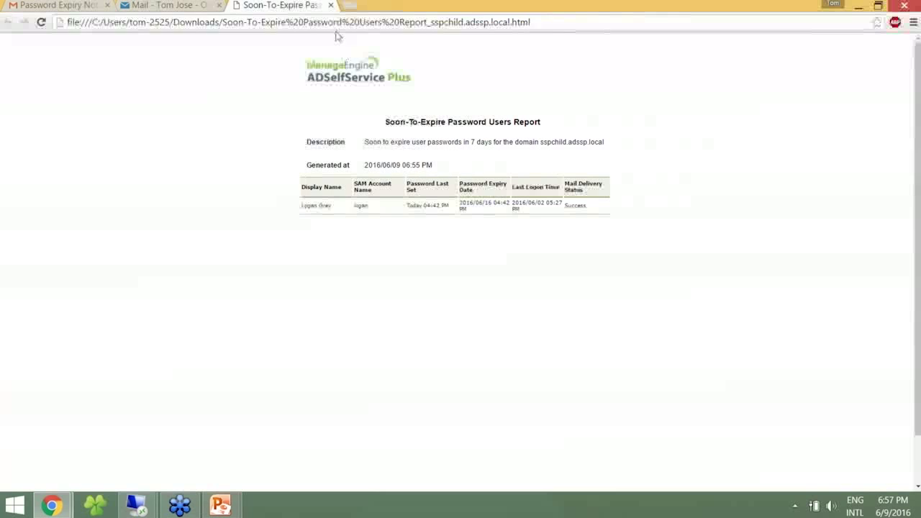
pyautogui.click(331, 5)
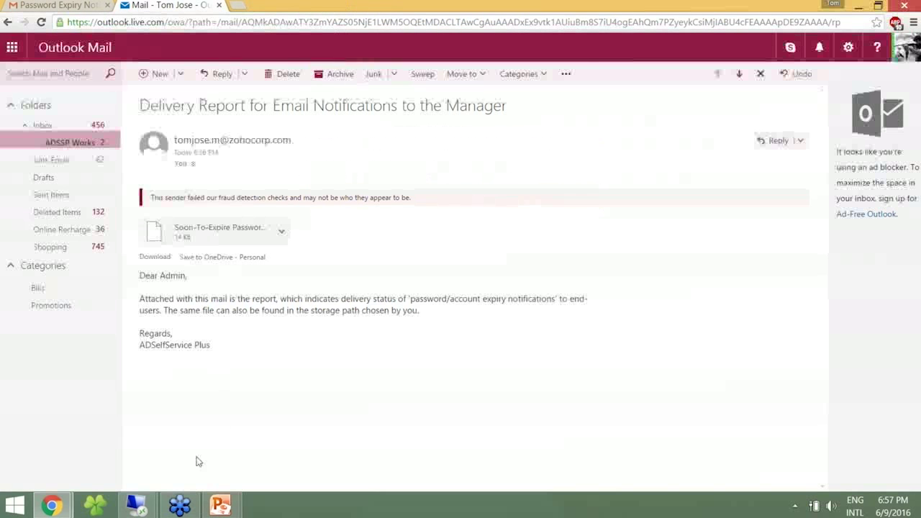
pyautogui.click(229, 509)
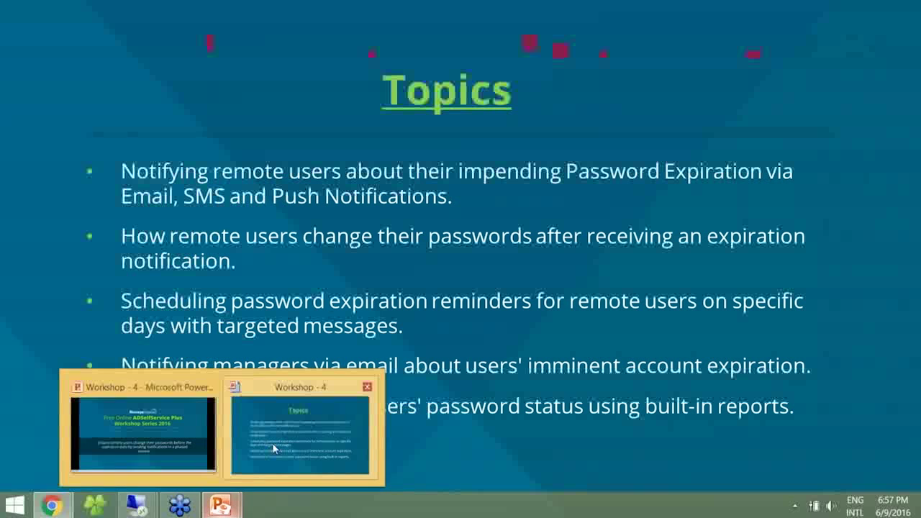
pyautogui.click(272, 442)
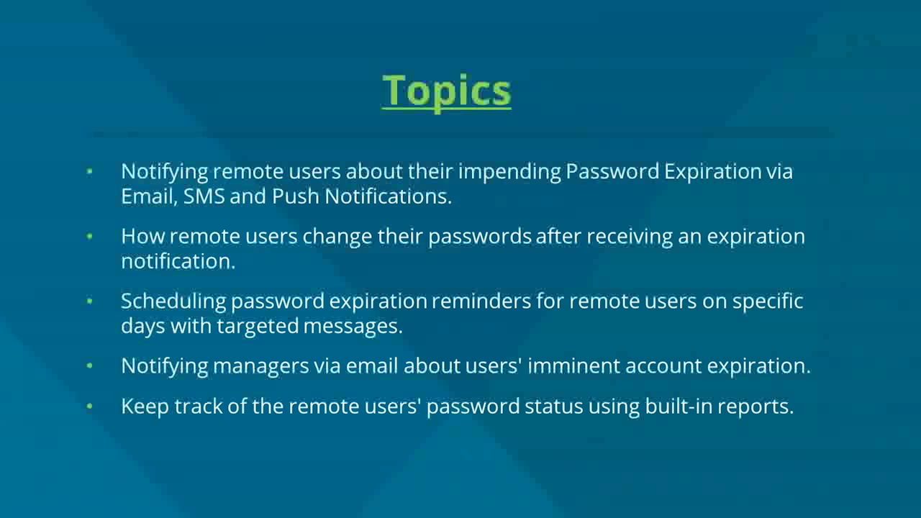
pyautogui.hotkey('alt', 'Tab')
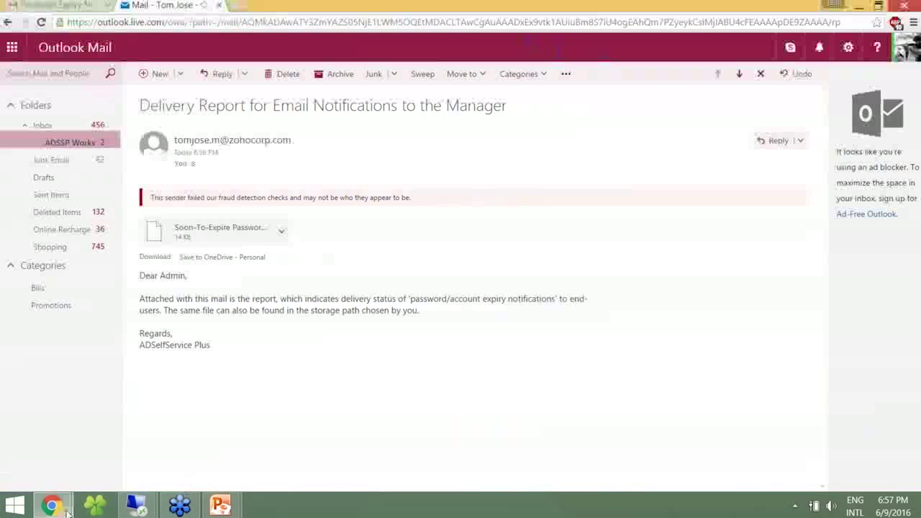
# Open the Soon-To-Expire Password Users Report under Reports > User Reports.
pyautogui.moveTo(52, 505)
pyautogui.click(284, 374)
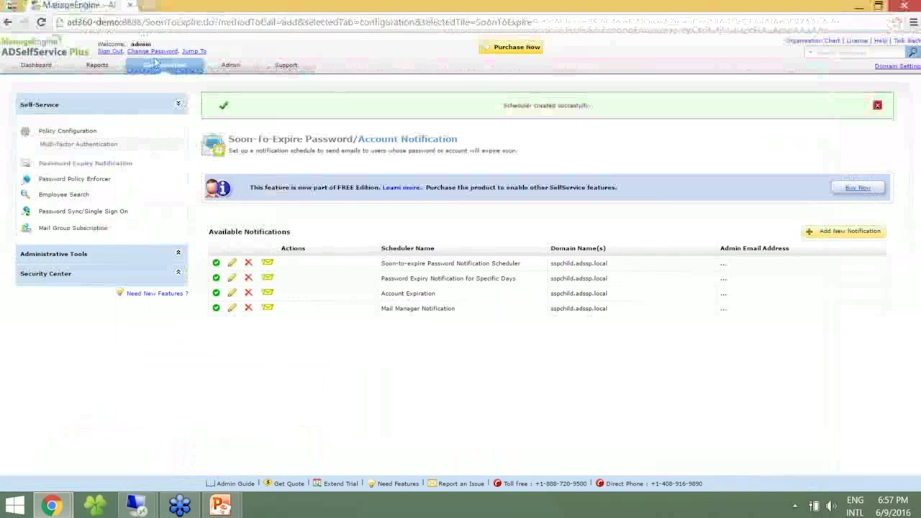
pyautogui.click(109, 65)
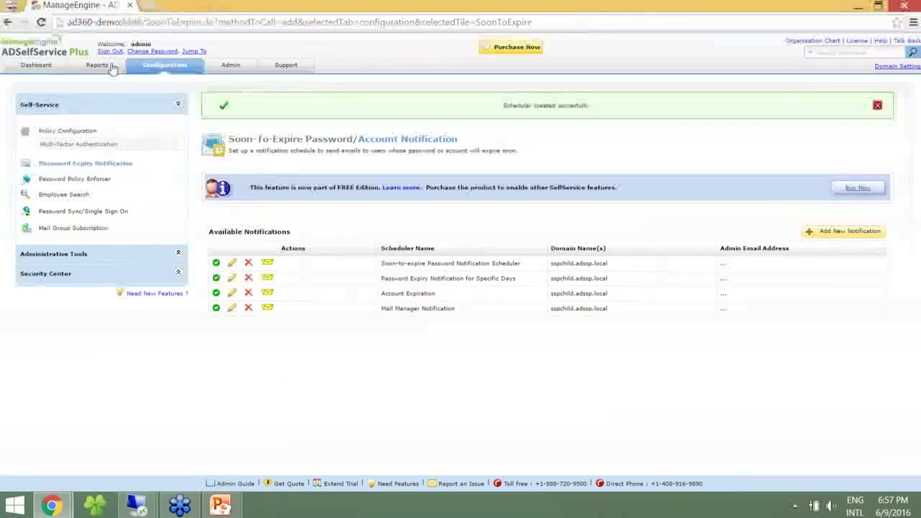
pyautogui.moveTo(56, 86)
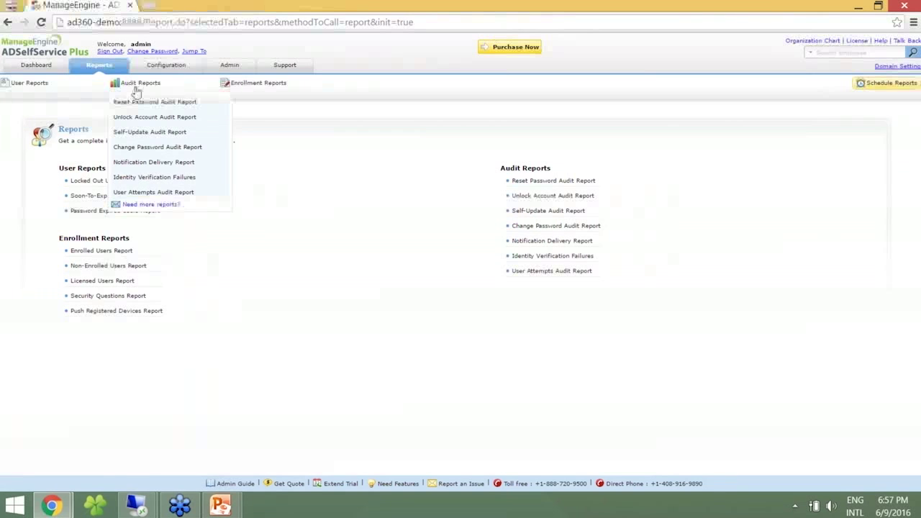
pyautogui.moveTo(242, 92)
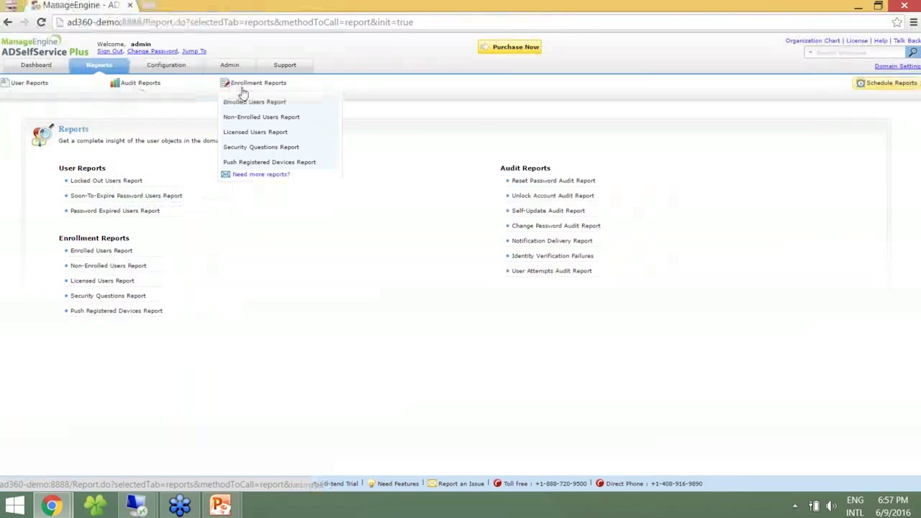
pyautogui.moveTo(4, 85)
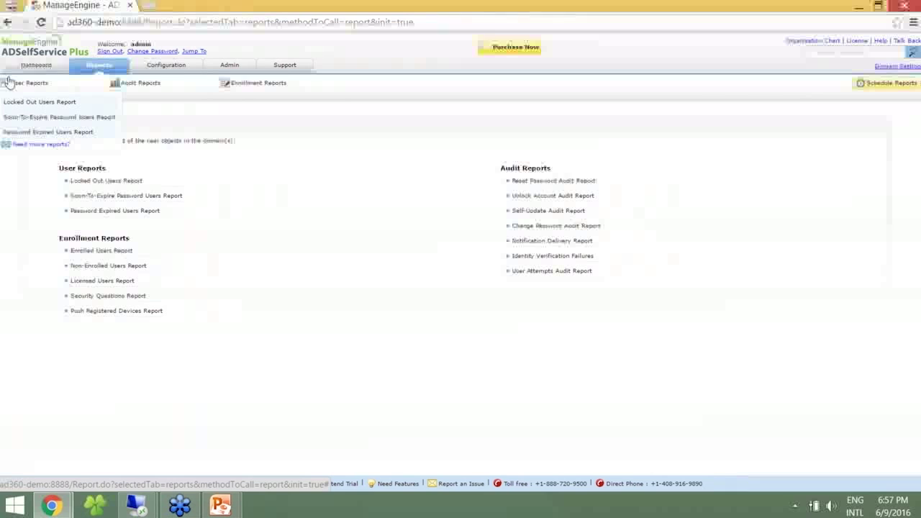
pyautogui.click(25, 118)
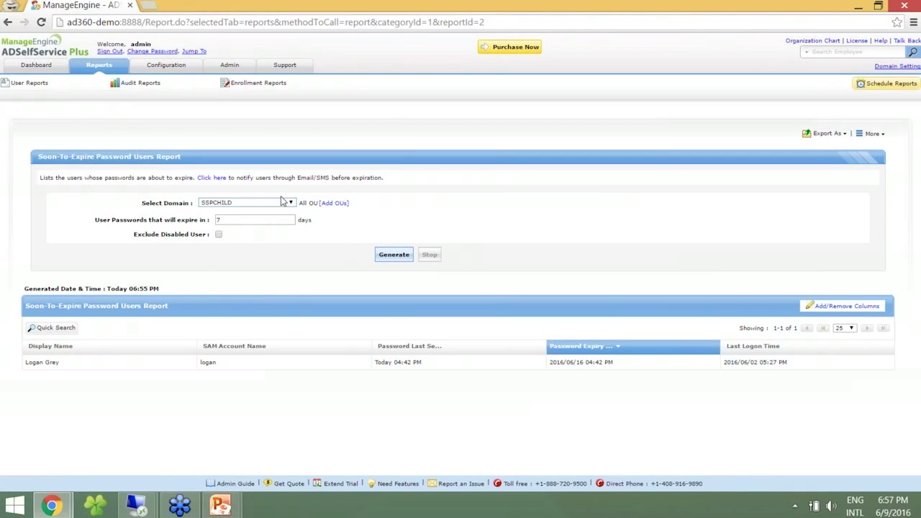
# Generate the Password Expired Users Report for SSPCHILD, then open the Reset Password Audit Report.
pyautogui.moveTo(29, 83)
pyautogui.click(21, 132)
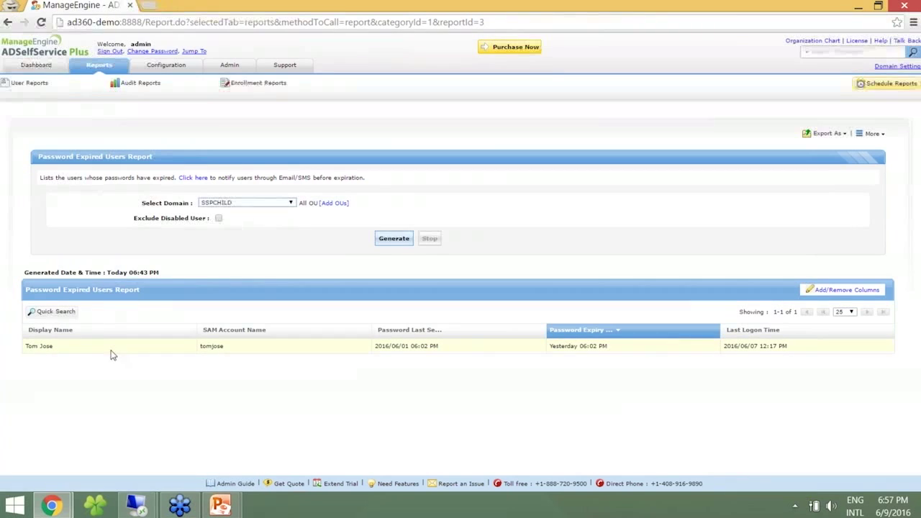
pyautogui.click(390, 237)
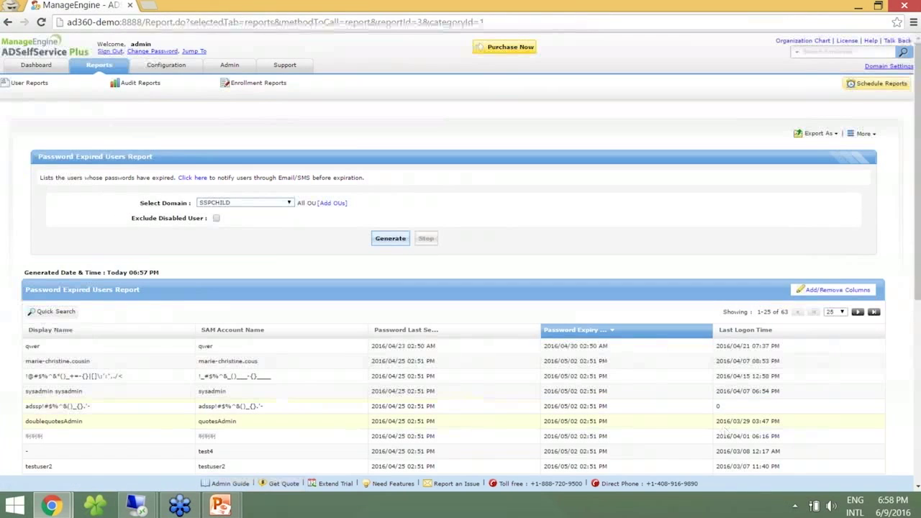
pyautogui.scroll(-5, 913, 303)
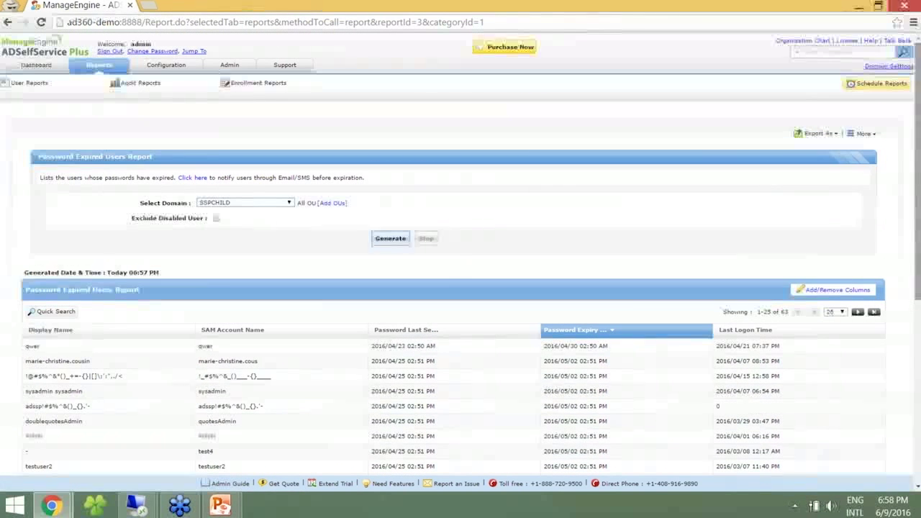
pyautogui.moveTo(152, 88)
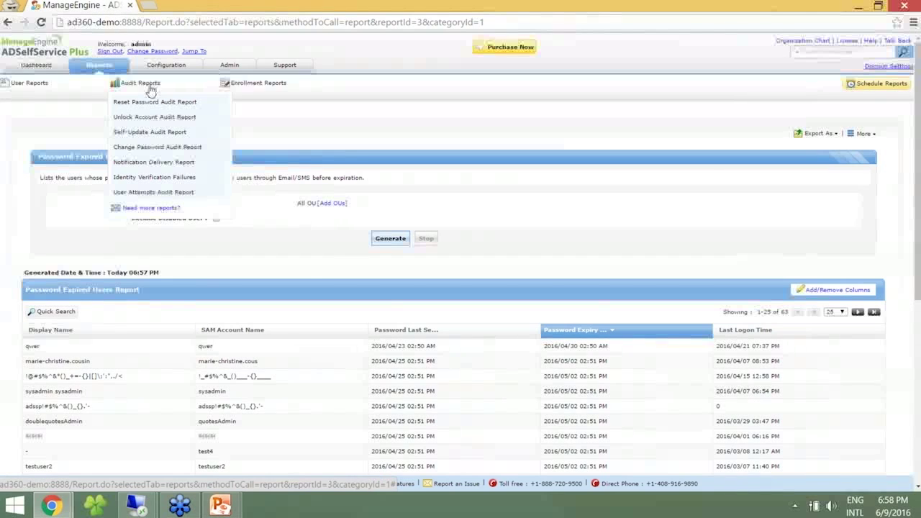
pyautogui.click(144, 105)
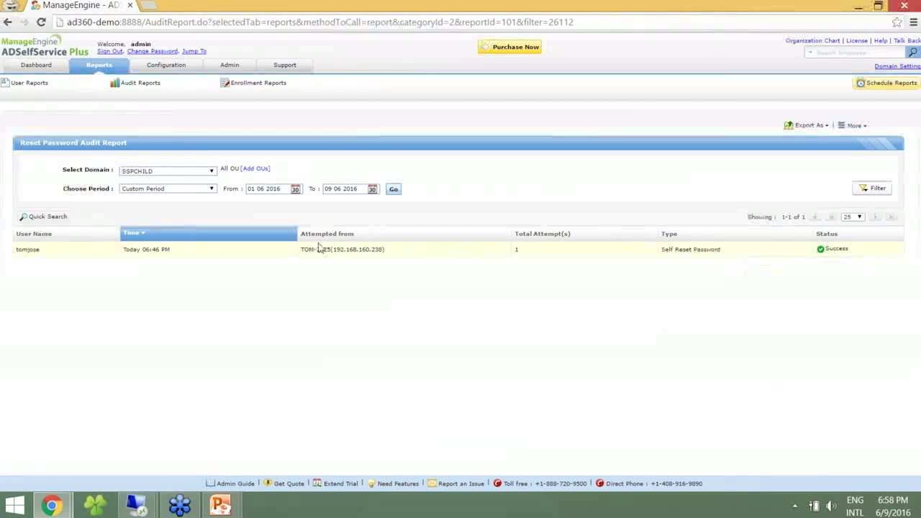
# Review the Change Password Audit Report, then open the Notification Delivery Report listing 11 sent notifications.
pyautogui.moveTo(136, 83)
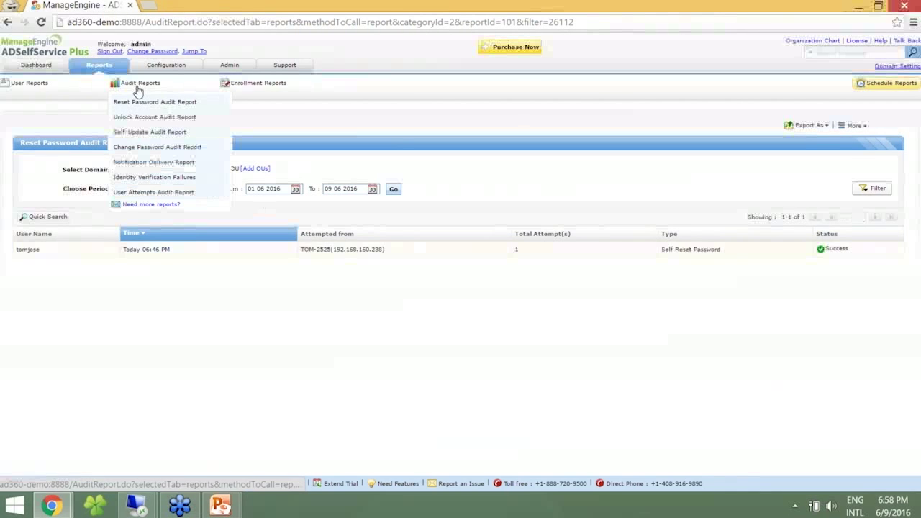
pyautogui.click(133, 148)
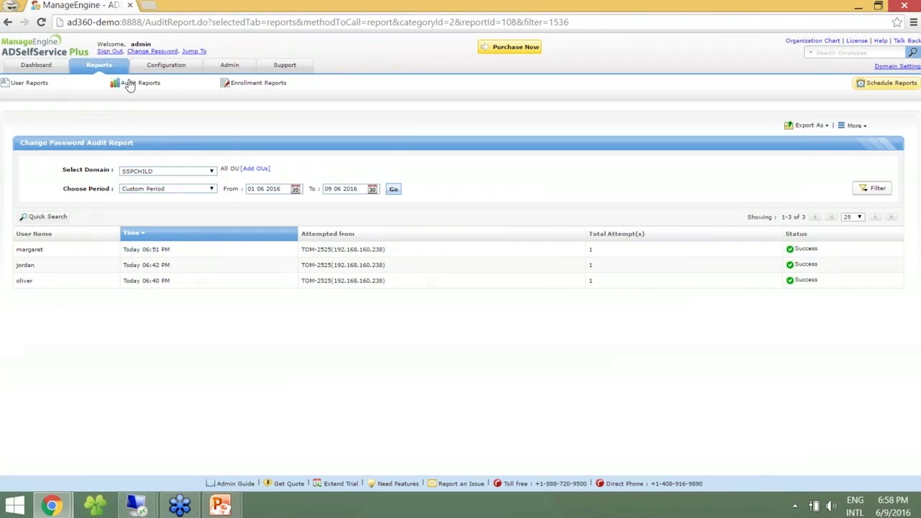
pyautogui.moveTo(130, 84)
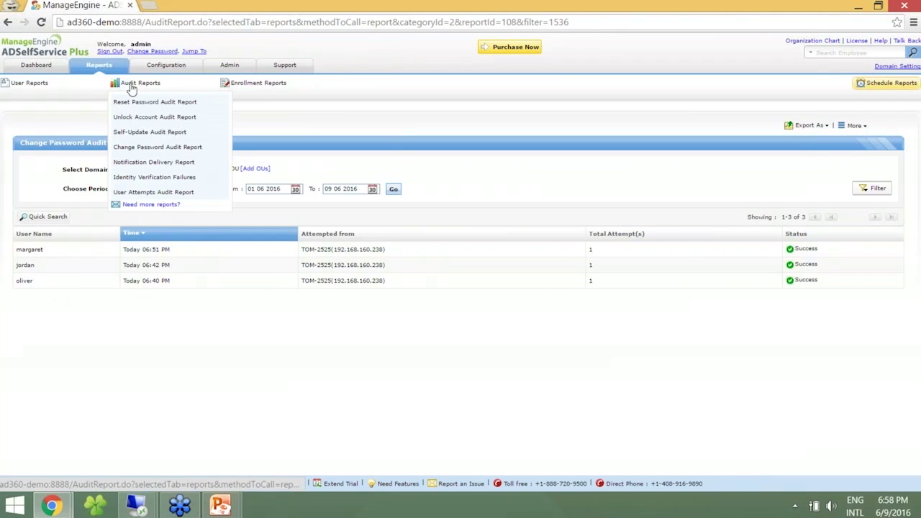
pyautogui.click(141, 164)
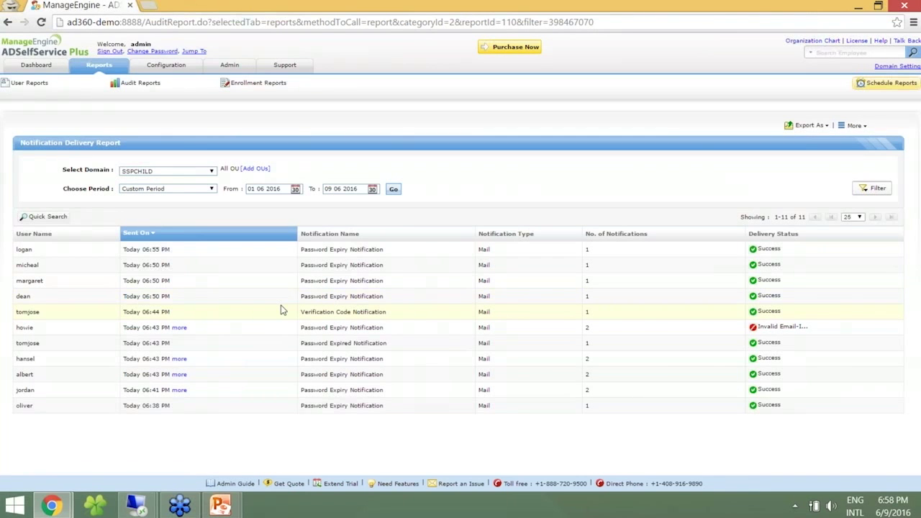
# Inspect every delivery attempt for a failed notification, then open the SSPCHILD Enrolled Users Report.
pyautogui.click(179, 327)
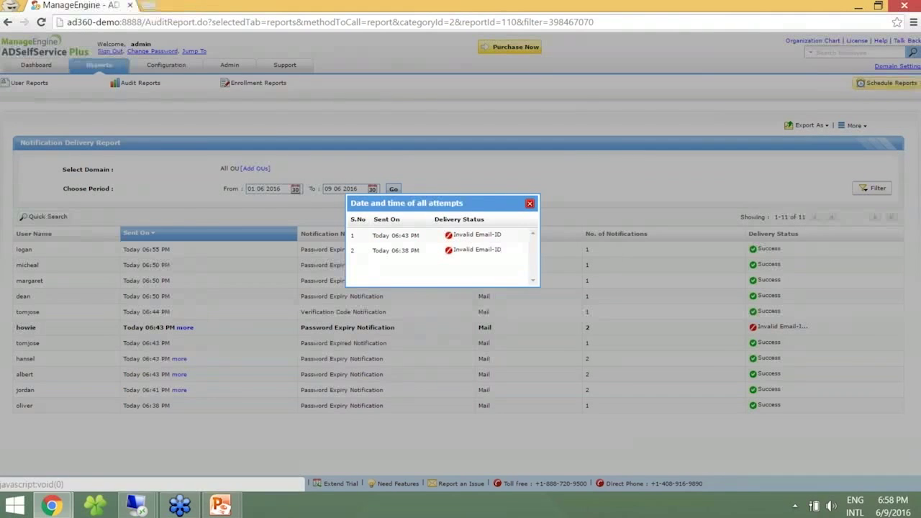
pyautogui.click(529, 203)
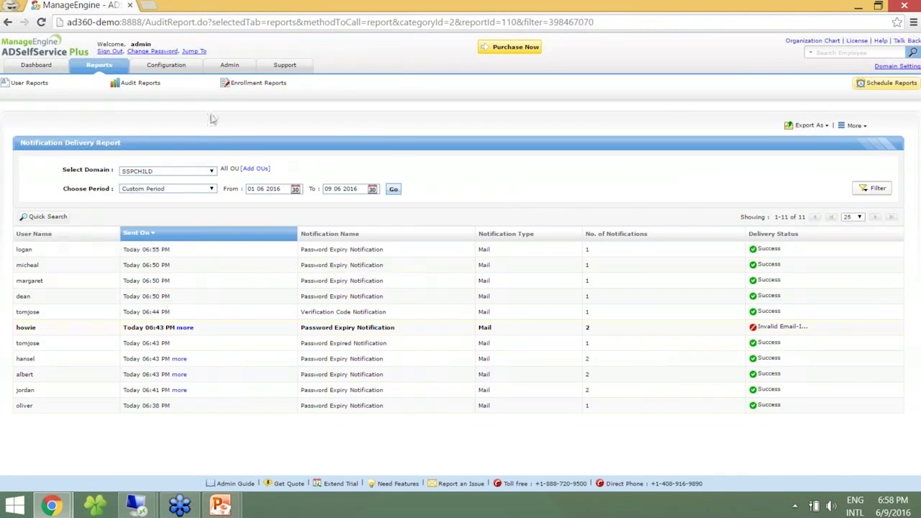
pyautogui.moveTo(248, 83)
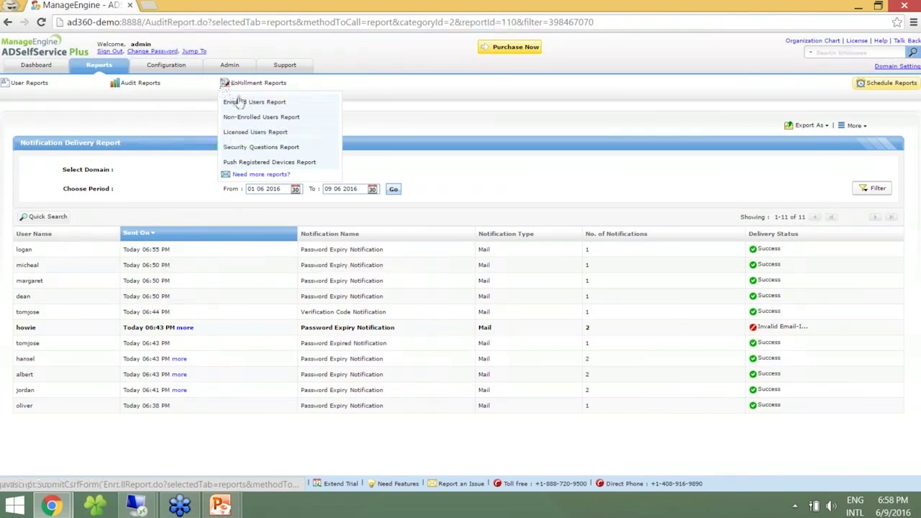
pyautogui.click(244, 103)
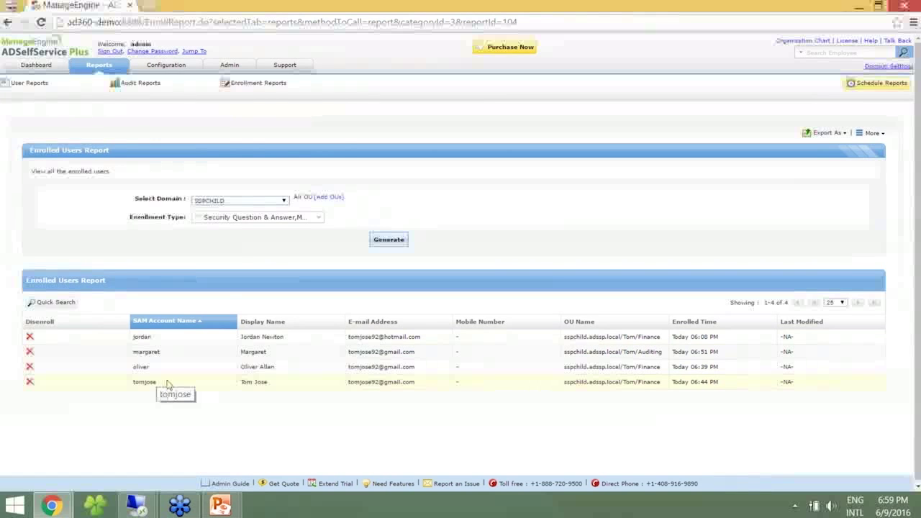
# Check the Non-Enrolled and Licensed Users reports, then return to the sspchild.adssp.local Policy Configuration page.
pyautogui.moveTo(258, 84)
pyautogui.click(269, 117)
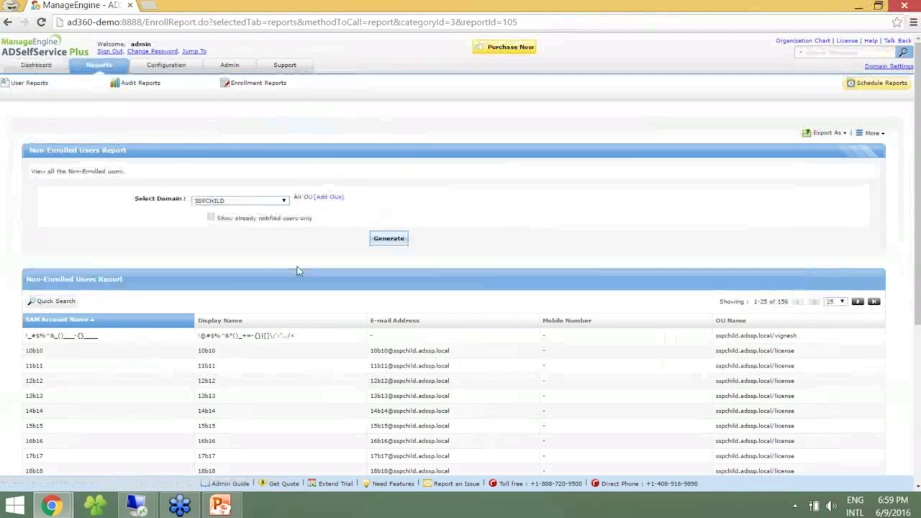
pyautogui.moveTo(258, 84)
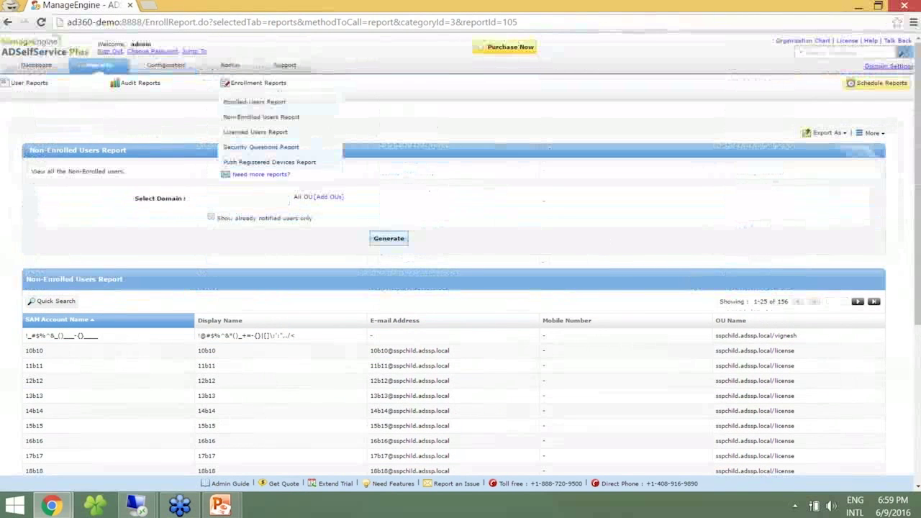
pyautogui.click(262, 135)
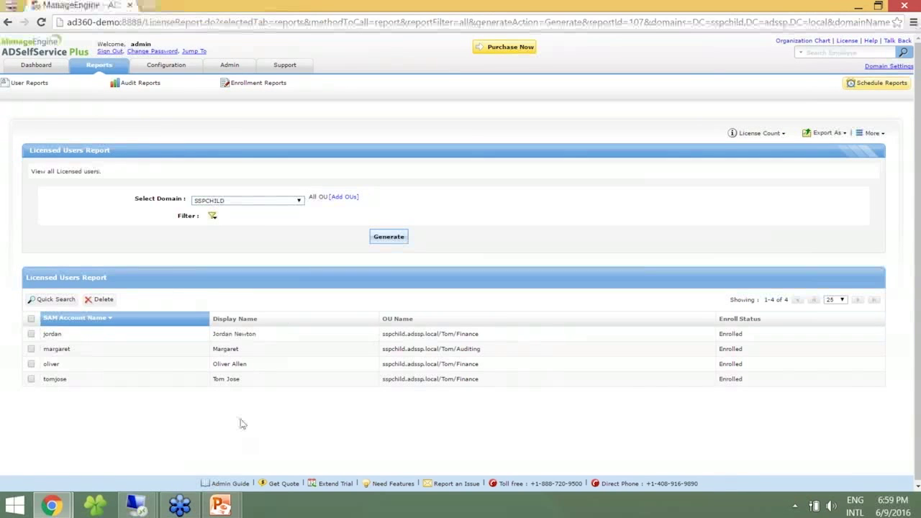
pyautogui.click(175, 67)
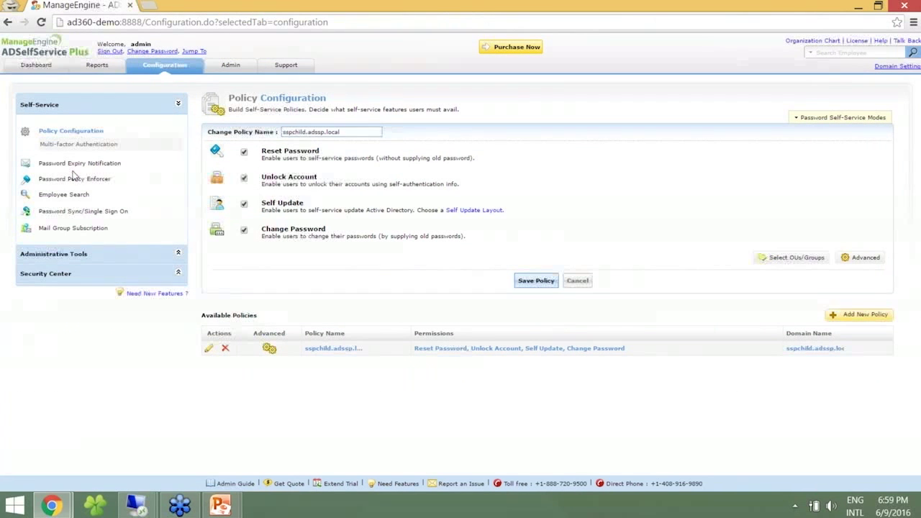
# View the Password Policy Enforcer settings, then switch to the PowerPoint Topics slide full screen.
pyautogui.click(76, 178)
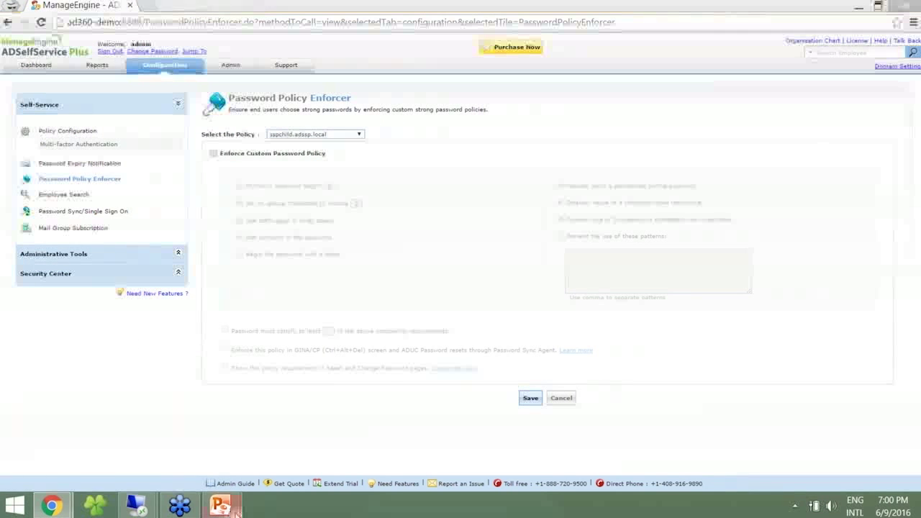
pyautogui.moveTo(229, 511)
pyautogui.click(285, 421)
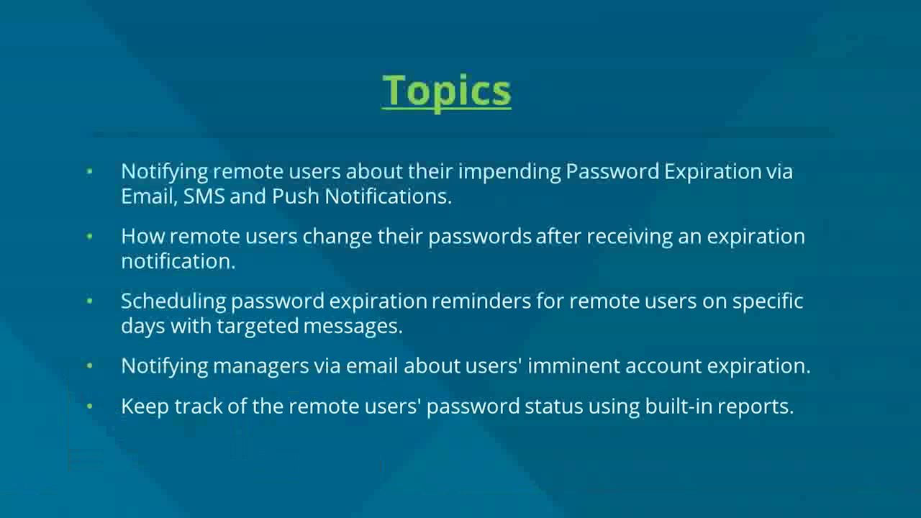